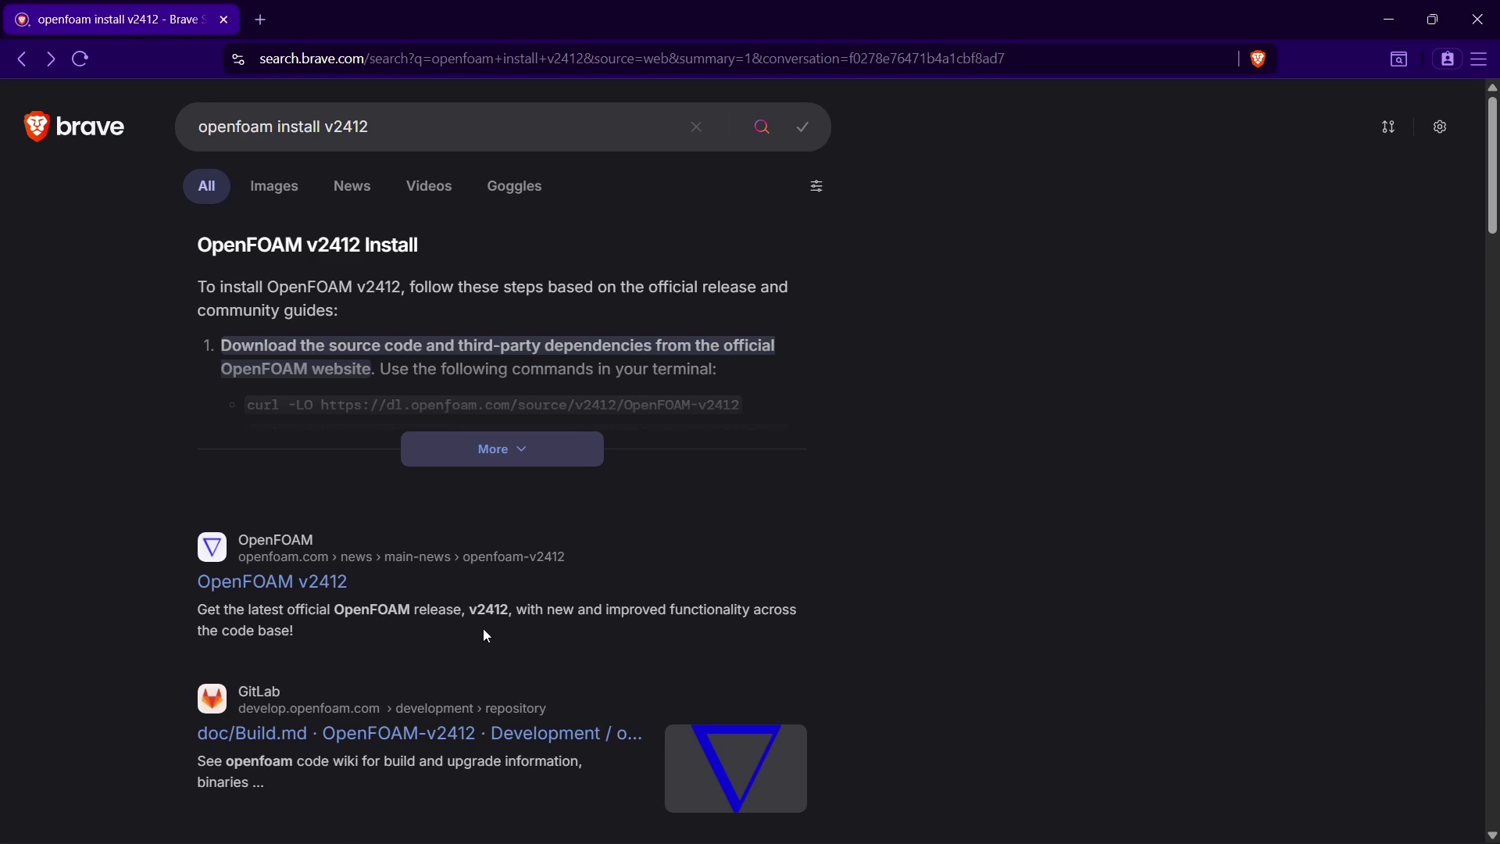
Open the OpenFOAM v2412 release page and follow its Ubuntu Linux link to the Debian packages wiki
click(286, 595)
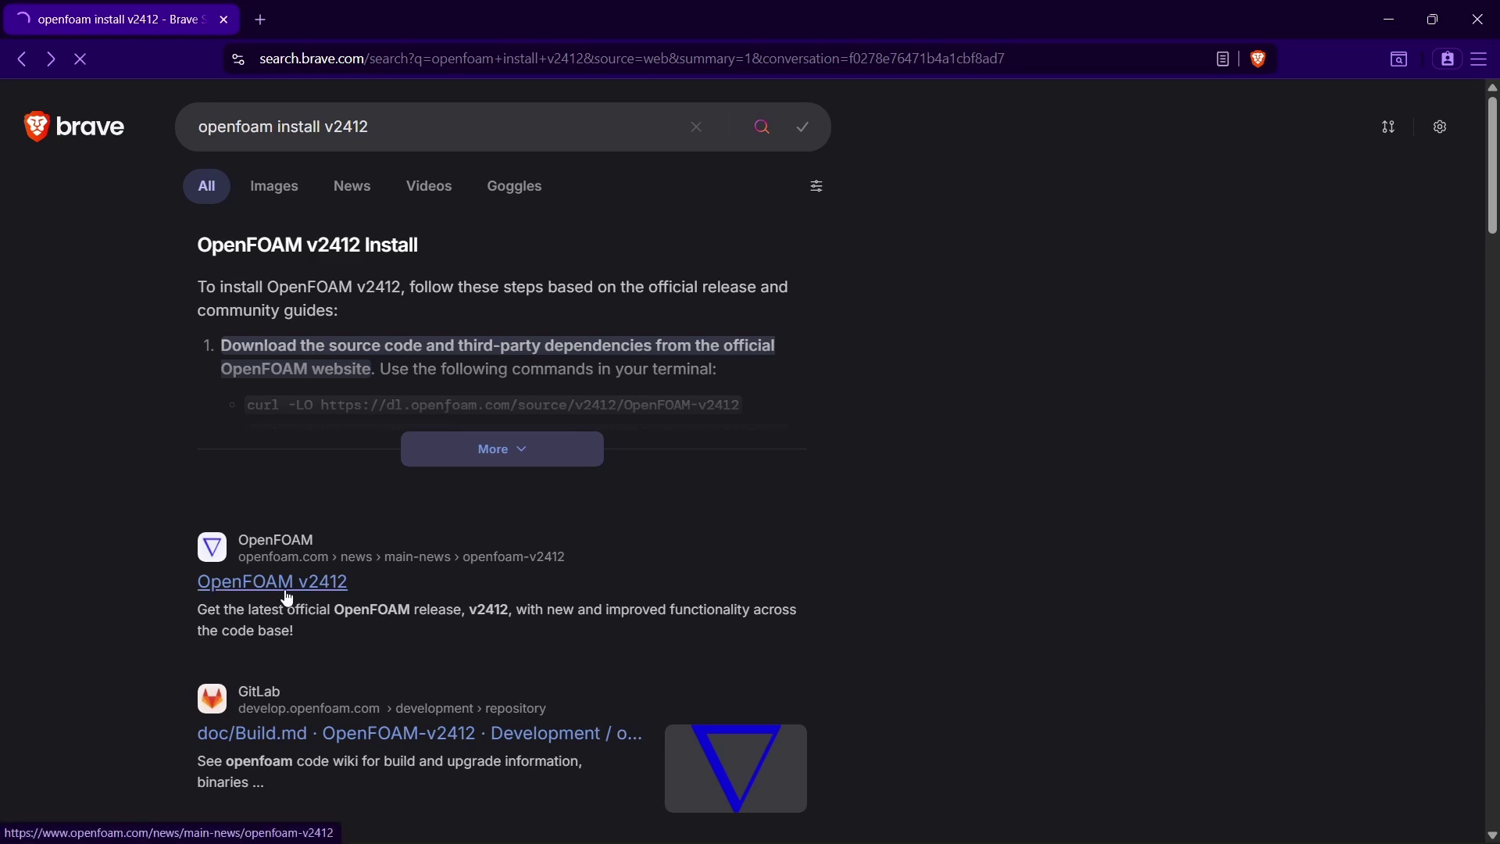
scroll(576, 468, down, 5)
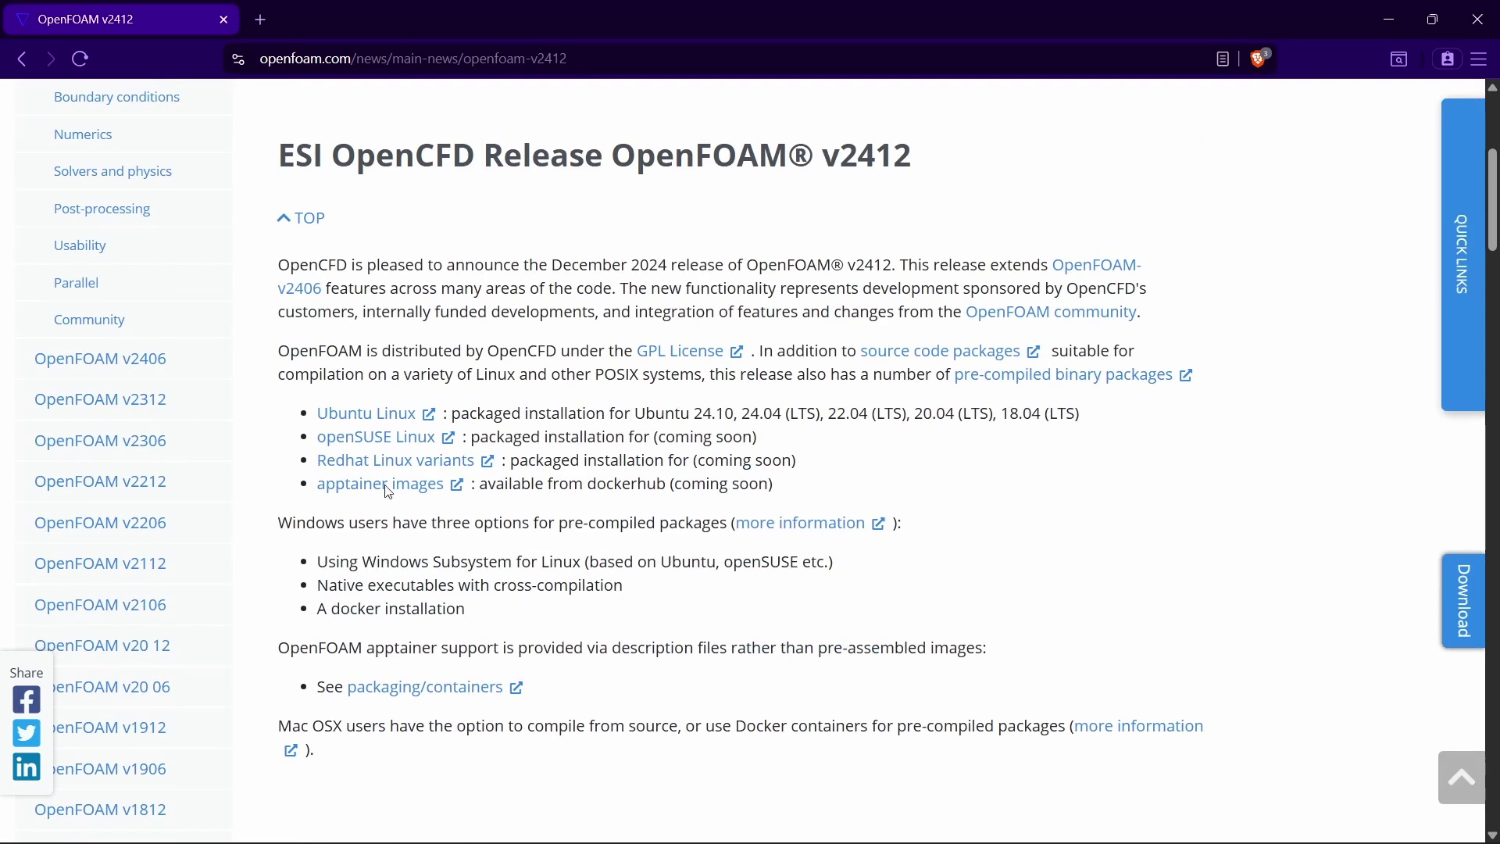
click(372, 420)
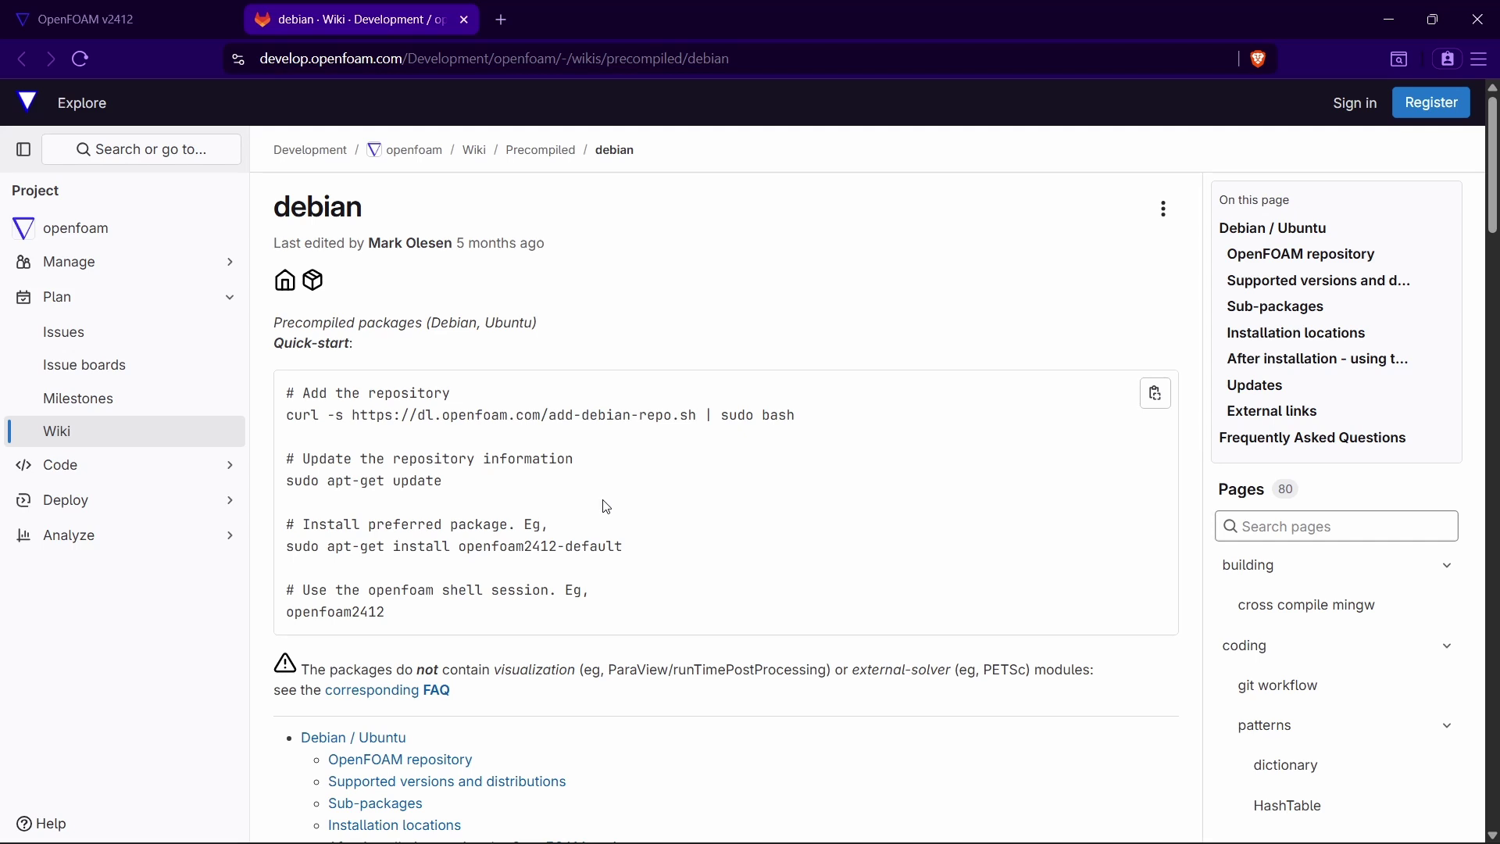
Launch a Command Prompt from Windows search using cmd
key(super)
text(cmd)
key(Return)
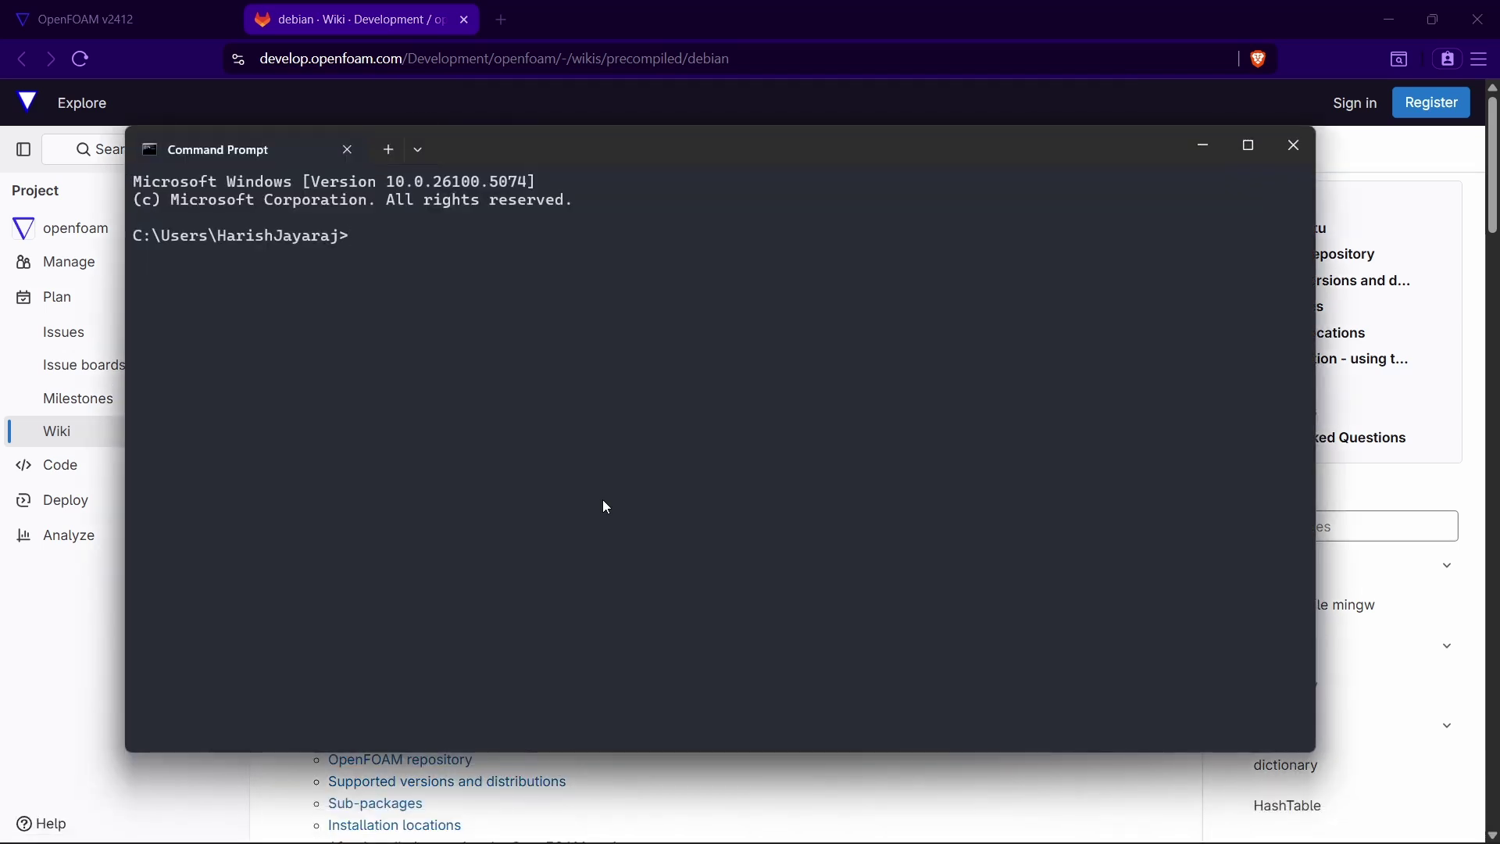
Run wsl --install -d Ubuntu-24.04 and wait for the distribution to install
text(wsl --install -d Ubuntu-24.04)
key(Return)
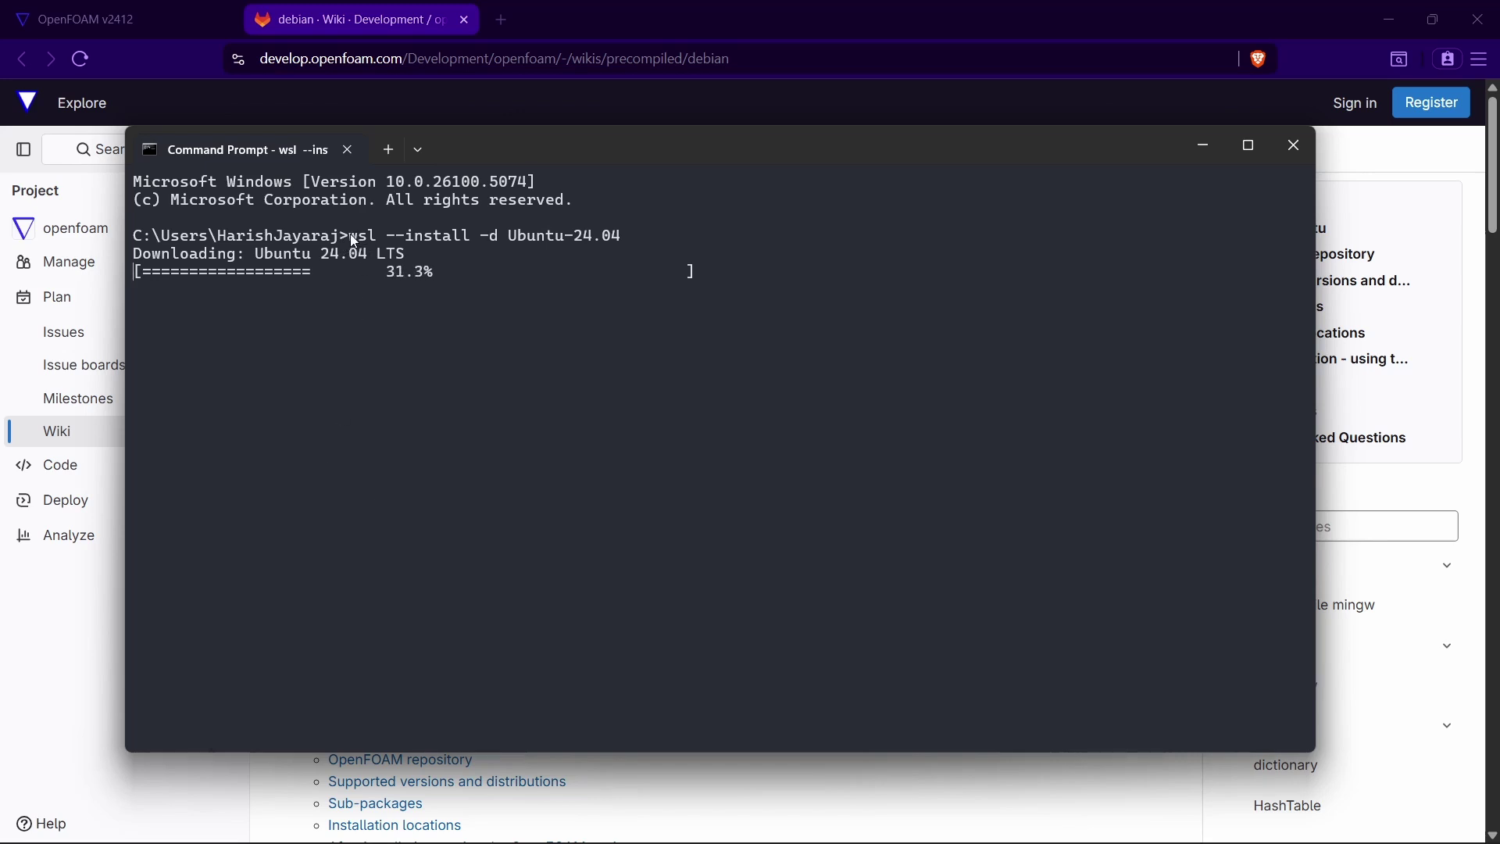
drag(350, 236, 465, 238)
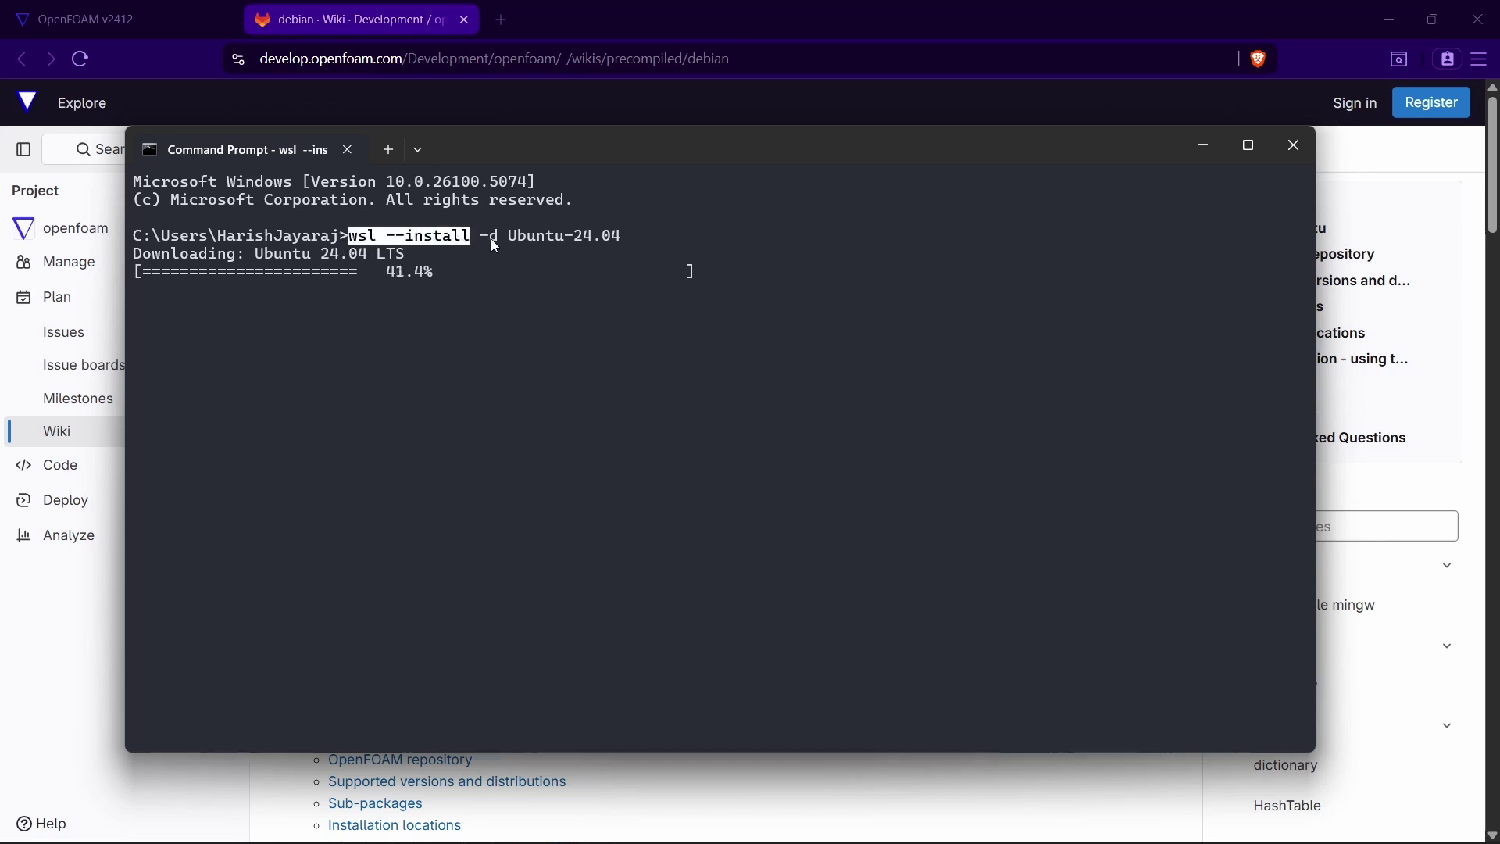
click(494, 244)
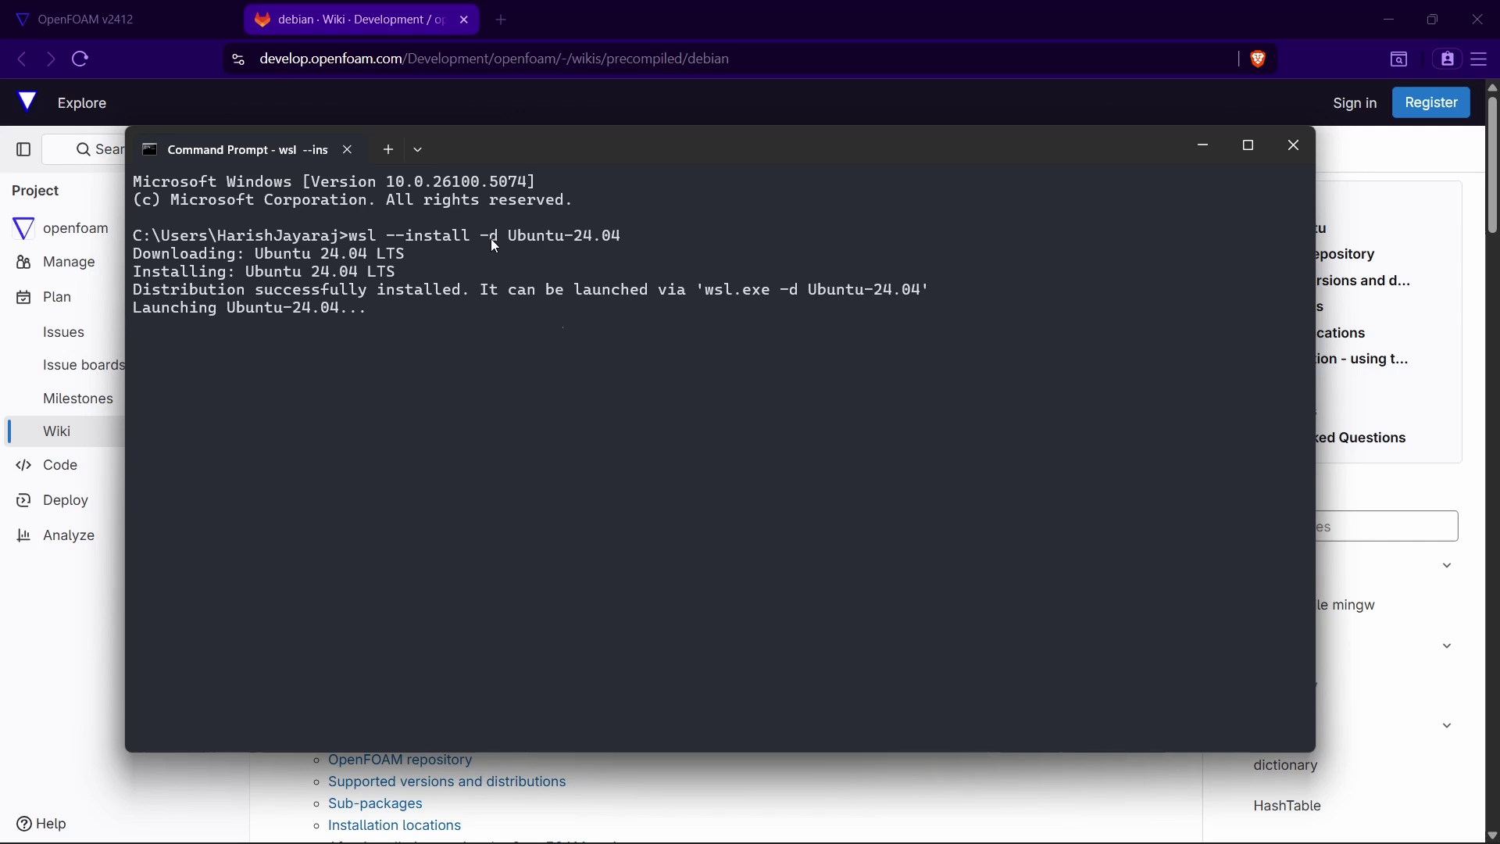
Create the default Unix user account and set its password
text(arish_ayaraj)
key(BackSpace)
key(BackSpace)
key(BackSpace)
key(BackSpace)
key(BackSpace)
key(BackSpace)
key(BackSpace)
key(BackSpace)
key(BackSpace)
key(BackSpace)
key(BackSpace)
key(BackSpace)
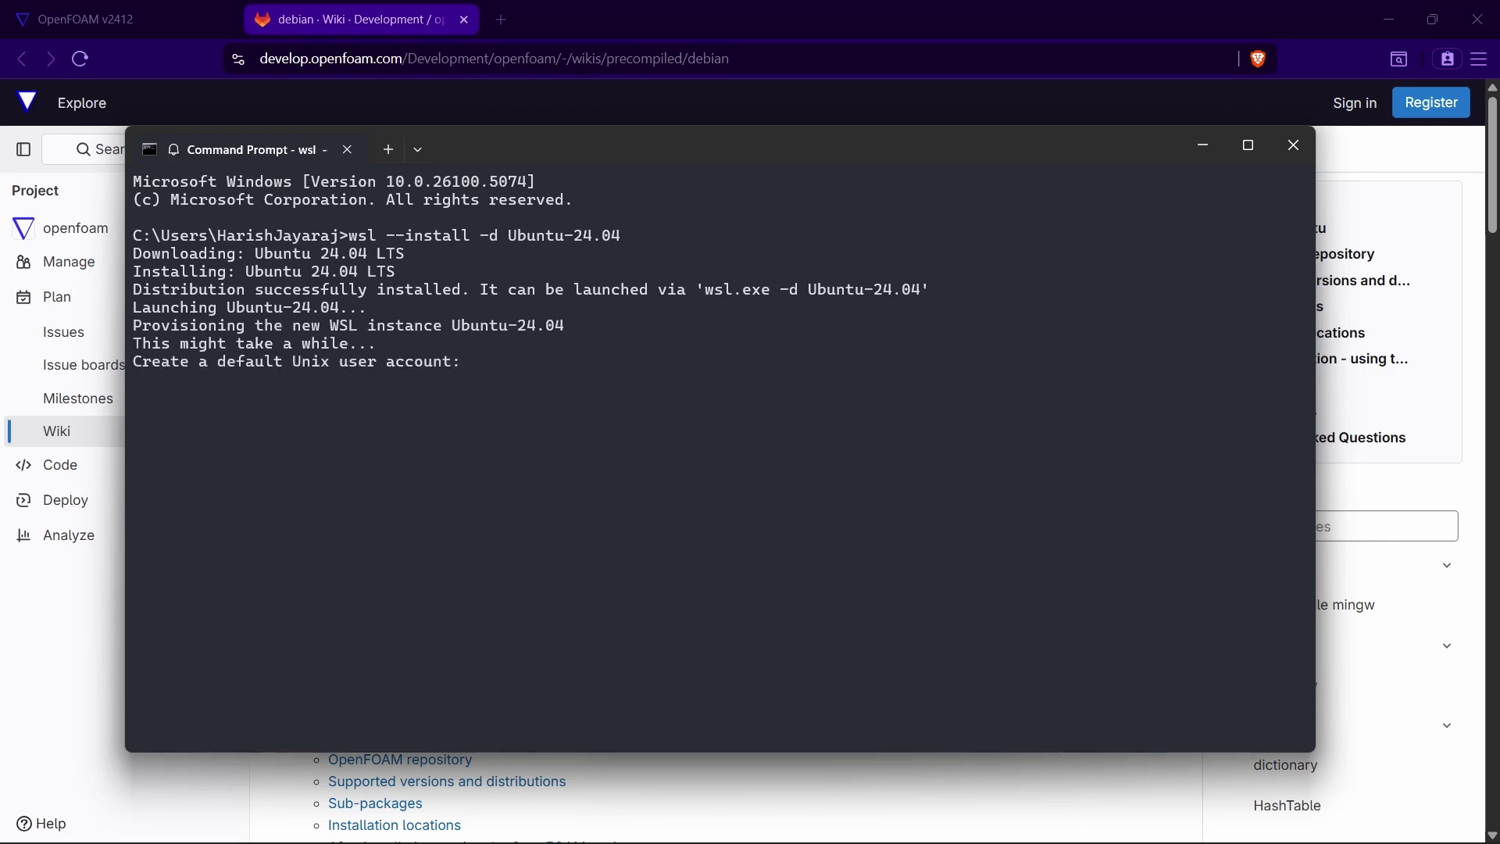
text(harish)
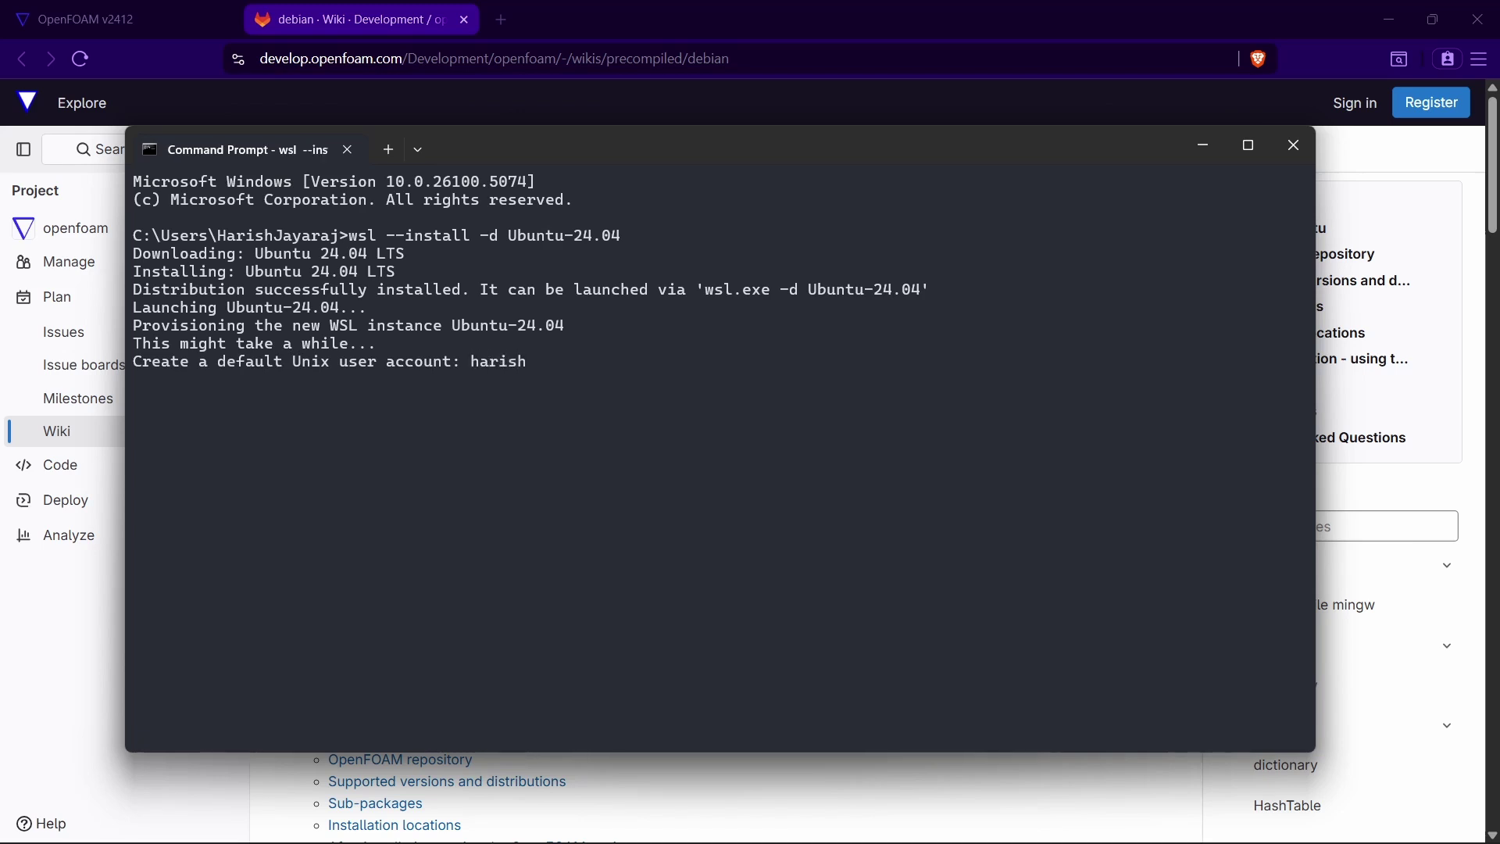
key(Return)
key(Return)
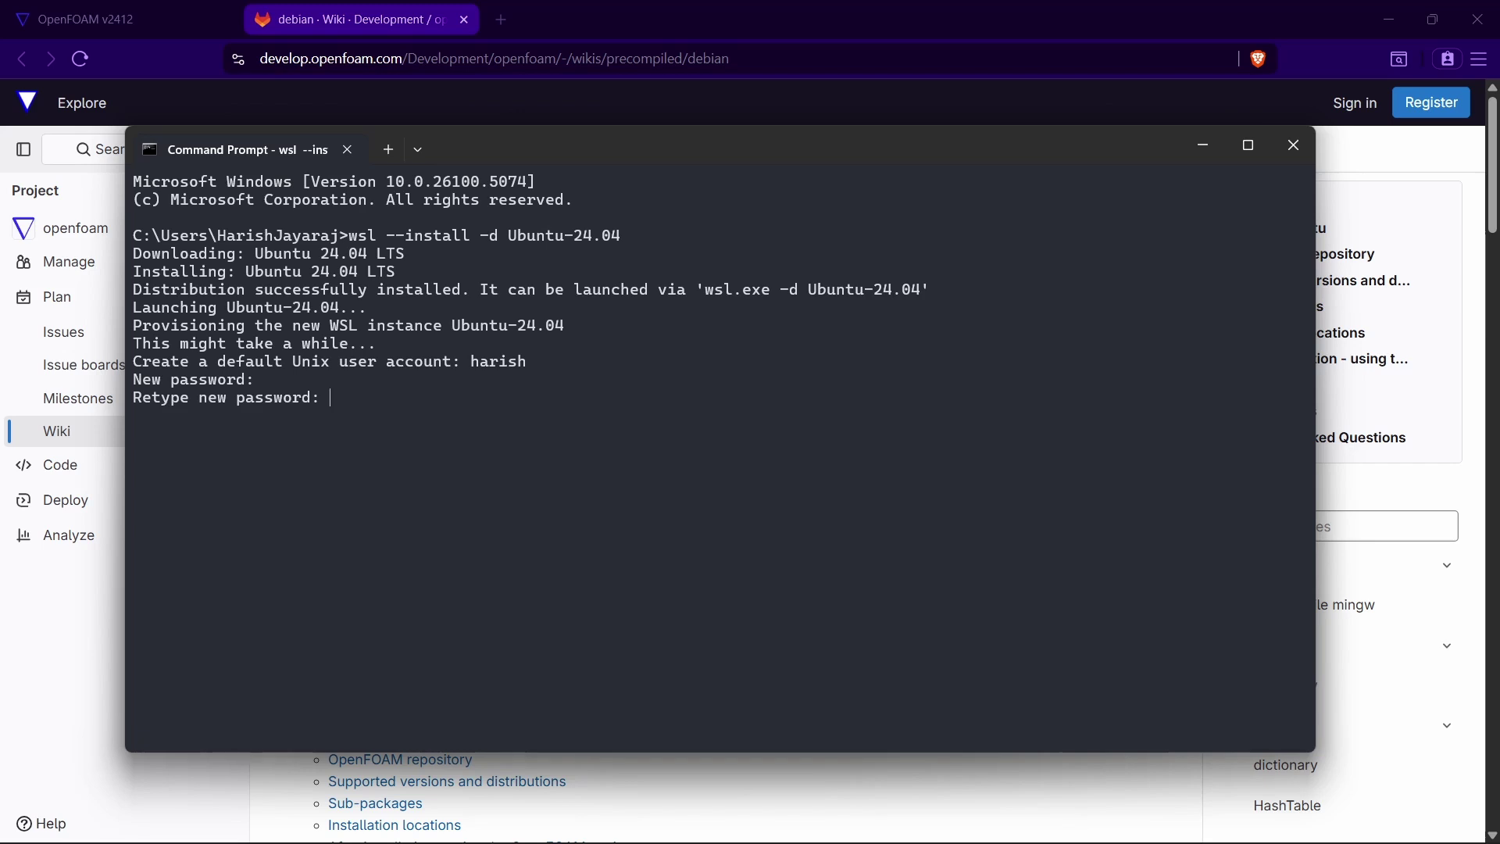
key(Return)
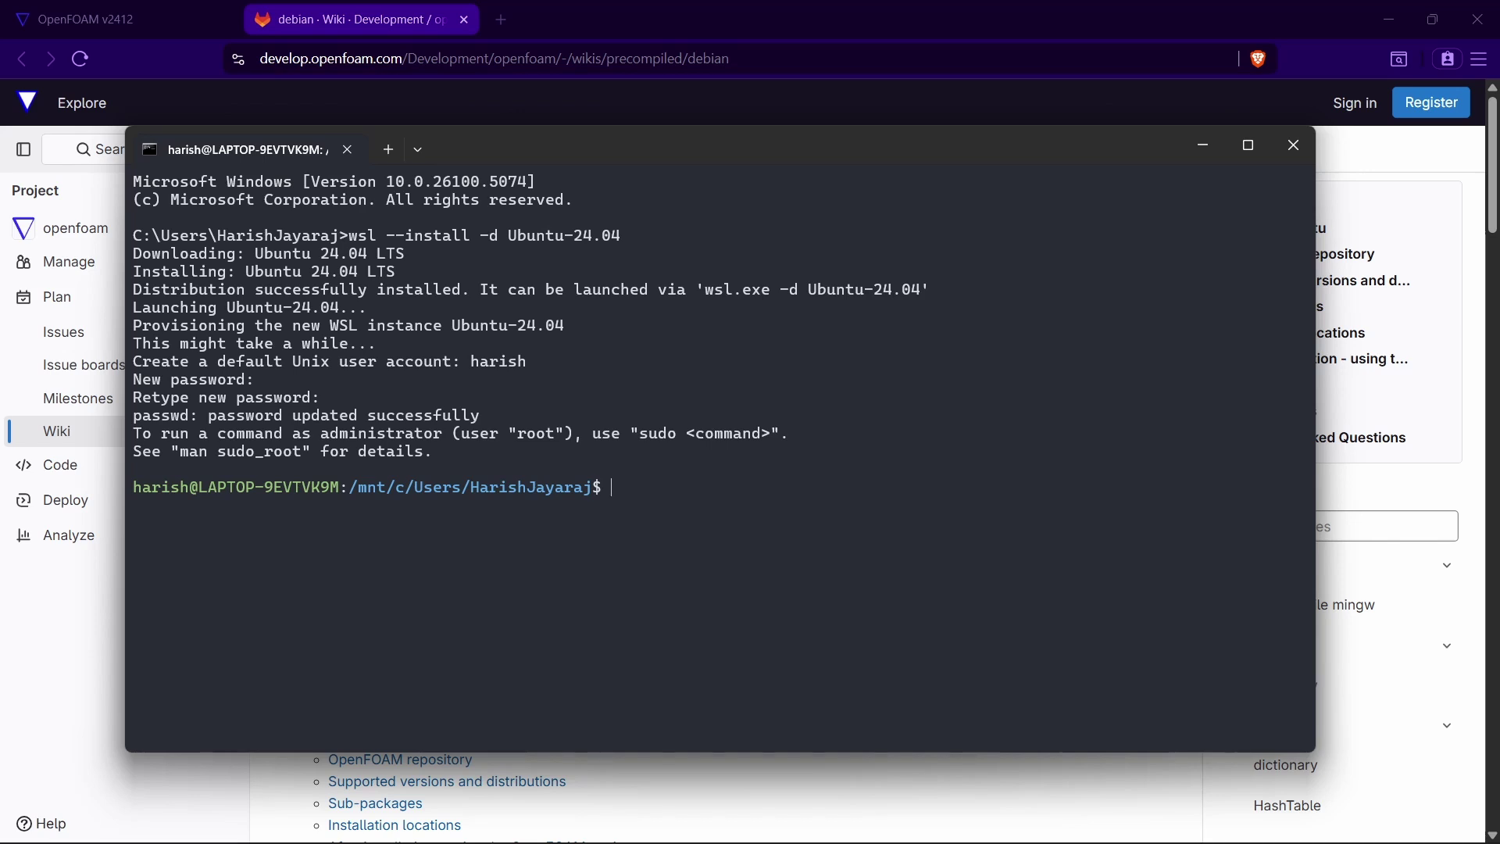
Go to the home directory with cd and clear the screen
text(cd)
key(Return)
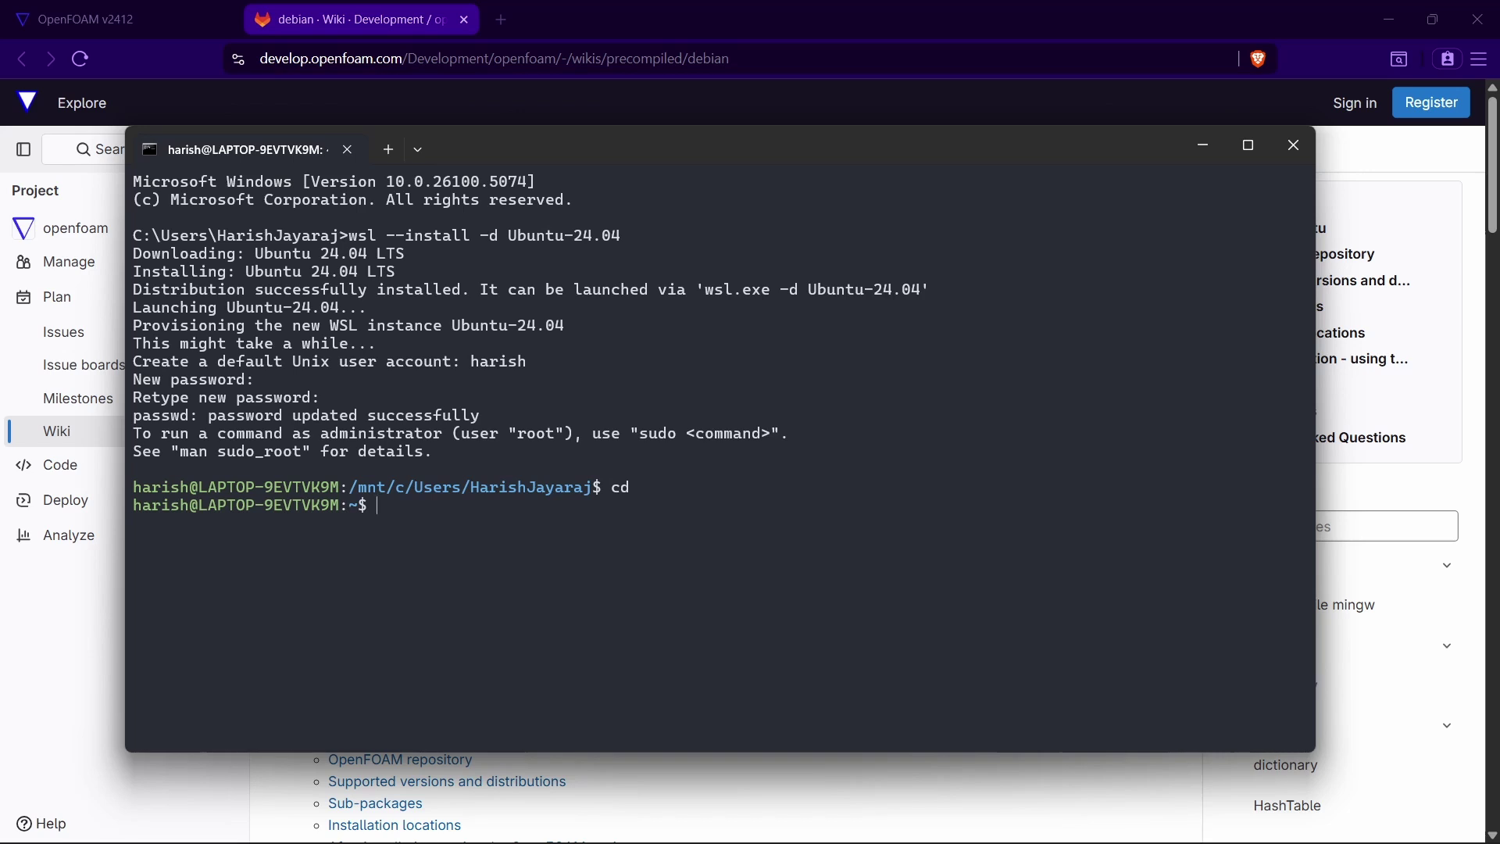
text(clear)
key(Return)
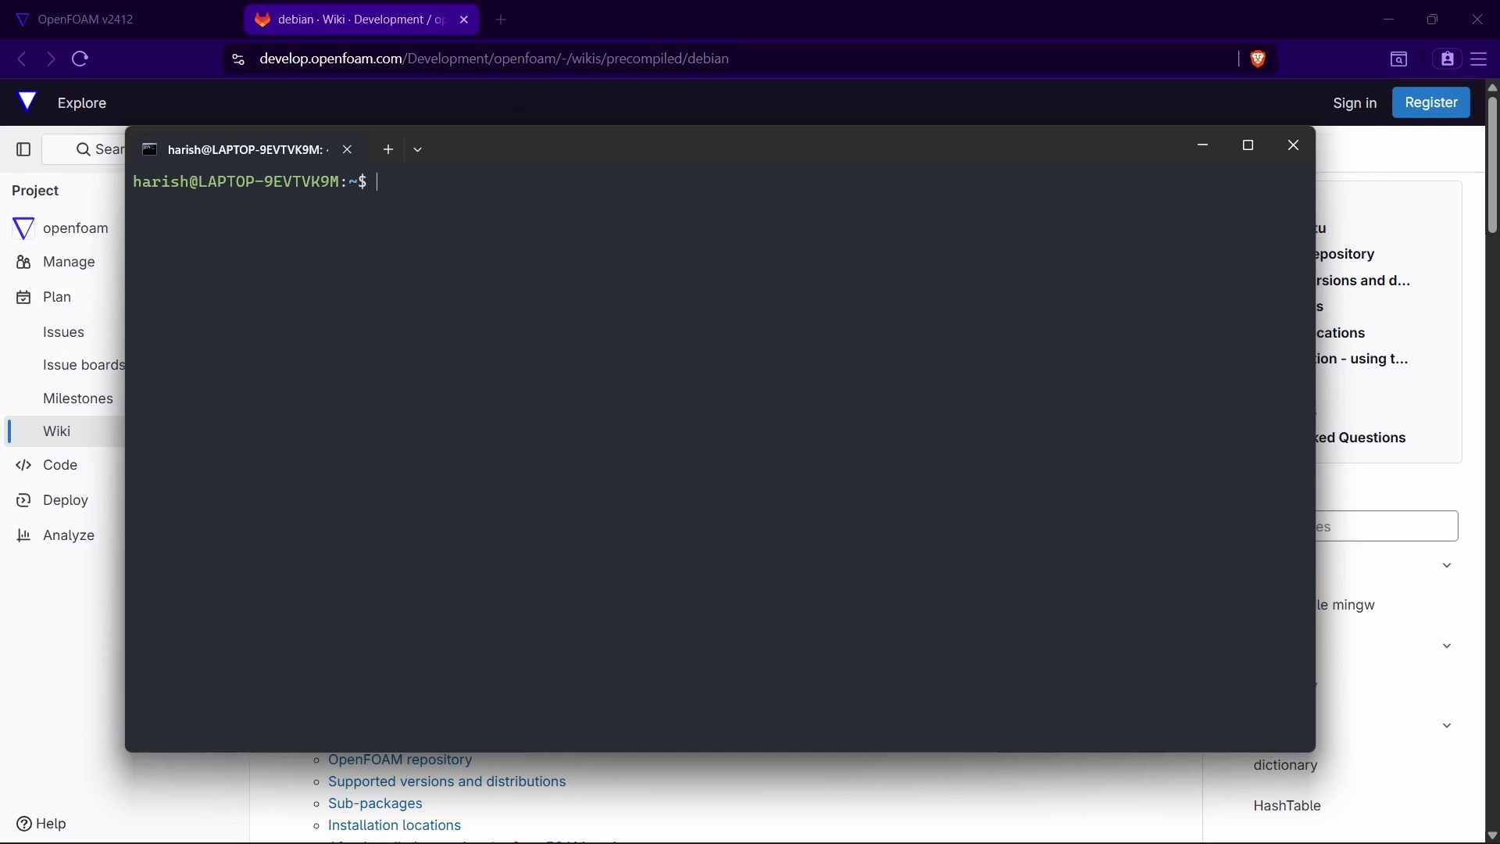
Copy the wiki's curl add-repository command into the shell and run it with sudo
key(alt+Tab)
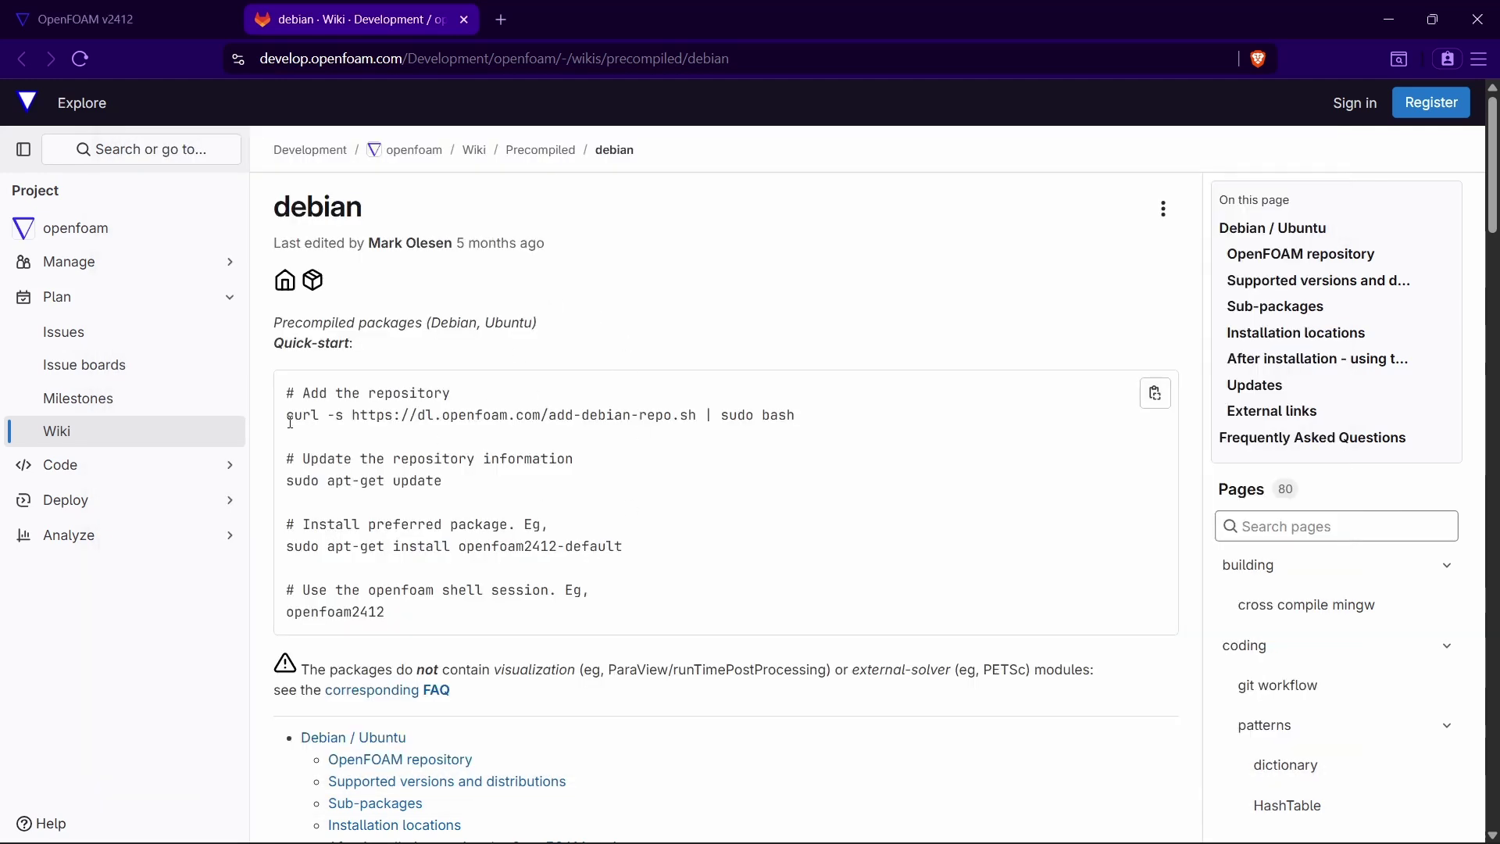
drag(287, 419, 834, 427)
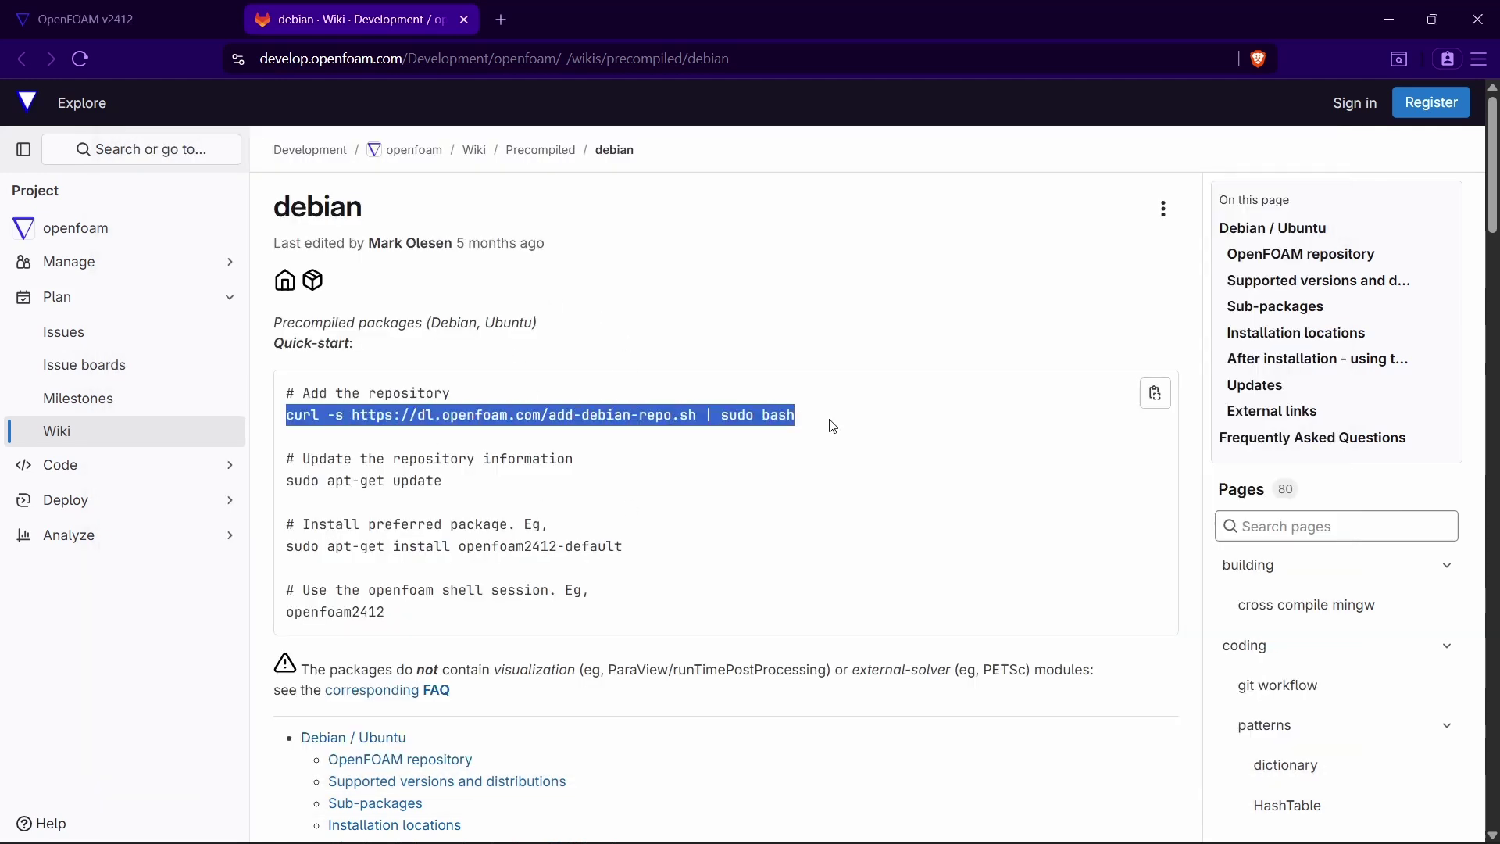
key(ctrl+c)
key(alt+Tab)
key(ctrl+v)
key(Return)
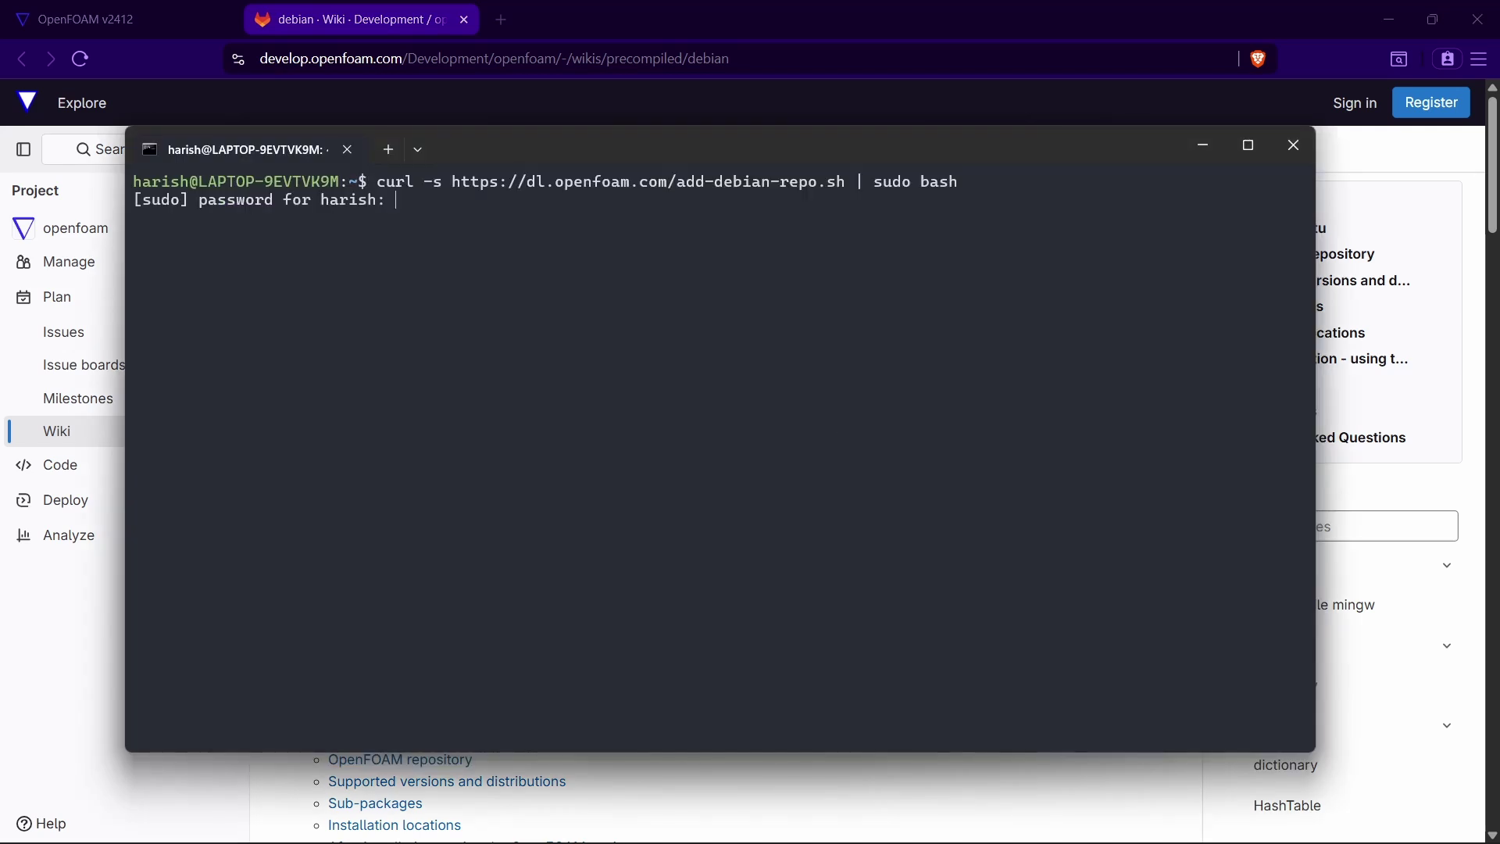
key(Return)
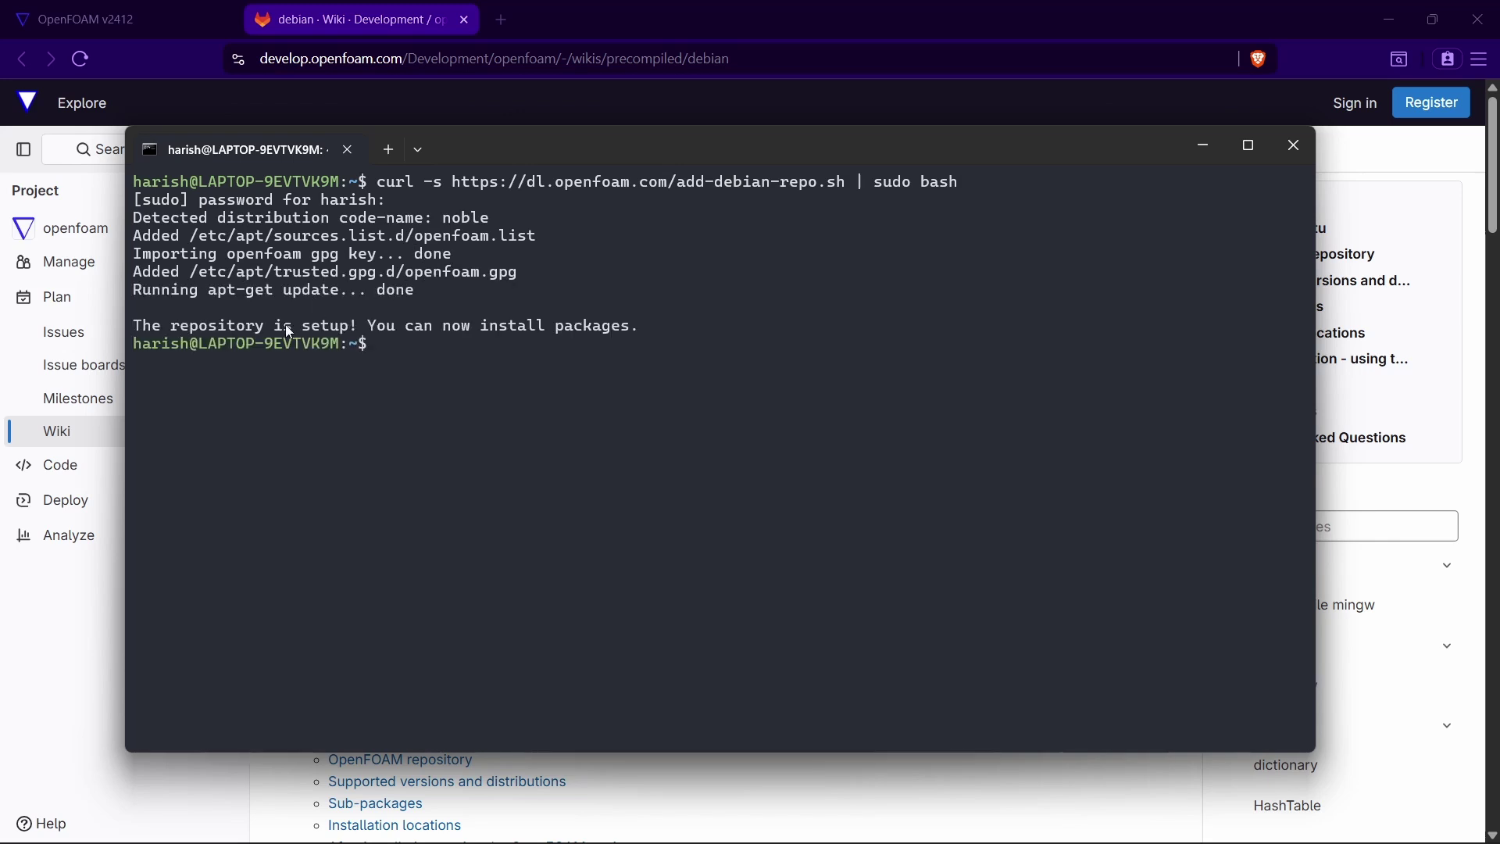
Copy 'sudo apt-get update' from the wiki and run it in the terminal
drag(195, 337, 378, 345)
key(ctrl+c)
key(alt+Tab)
drag(451, 485, 282, 480)
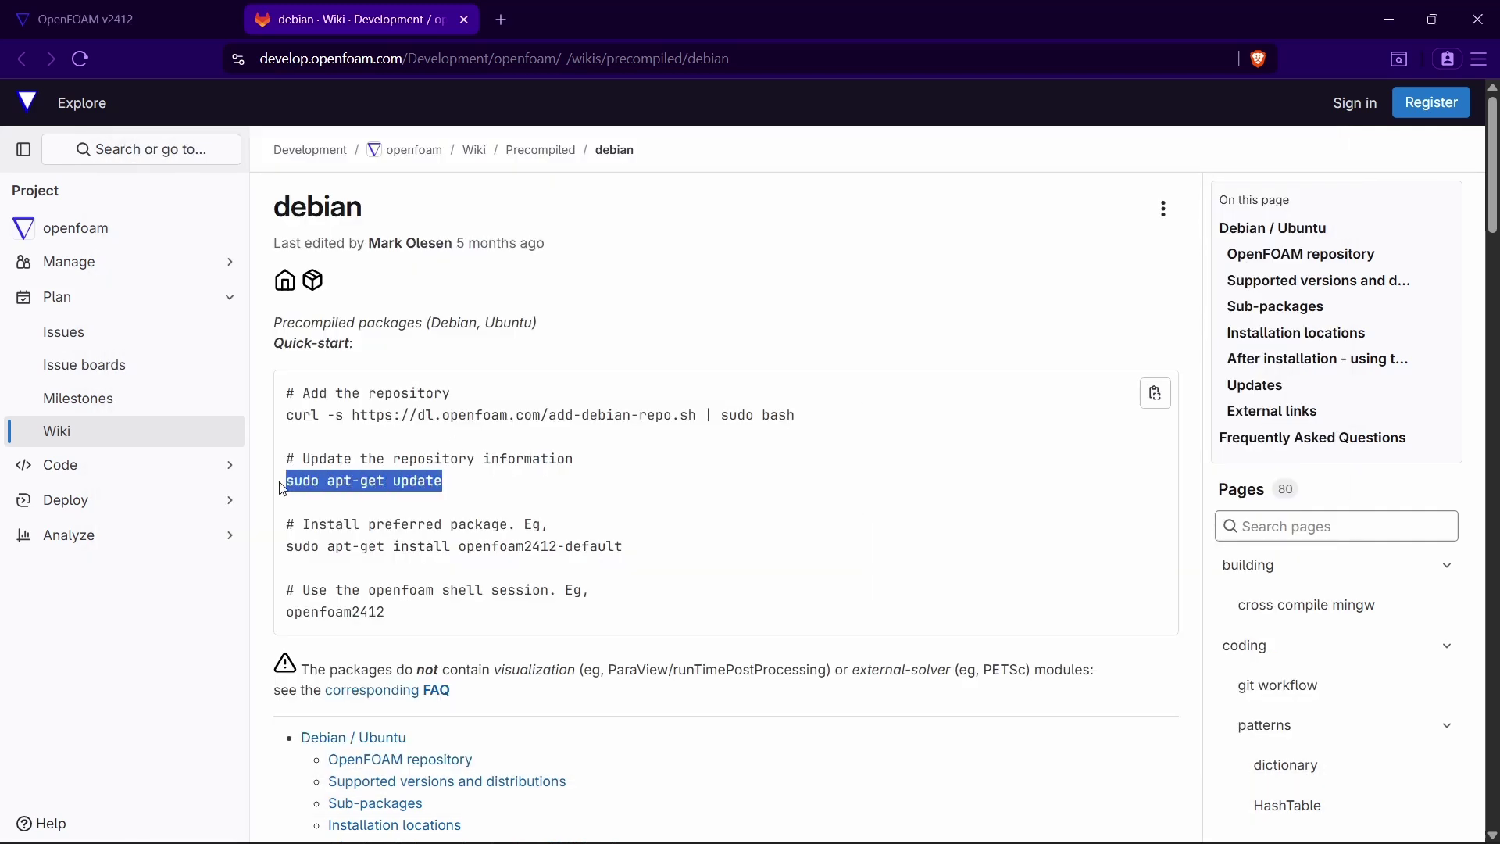
key(ctrl+c)
key(alt+Tab)
key(ctrl+v)
key(Return)
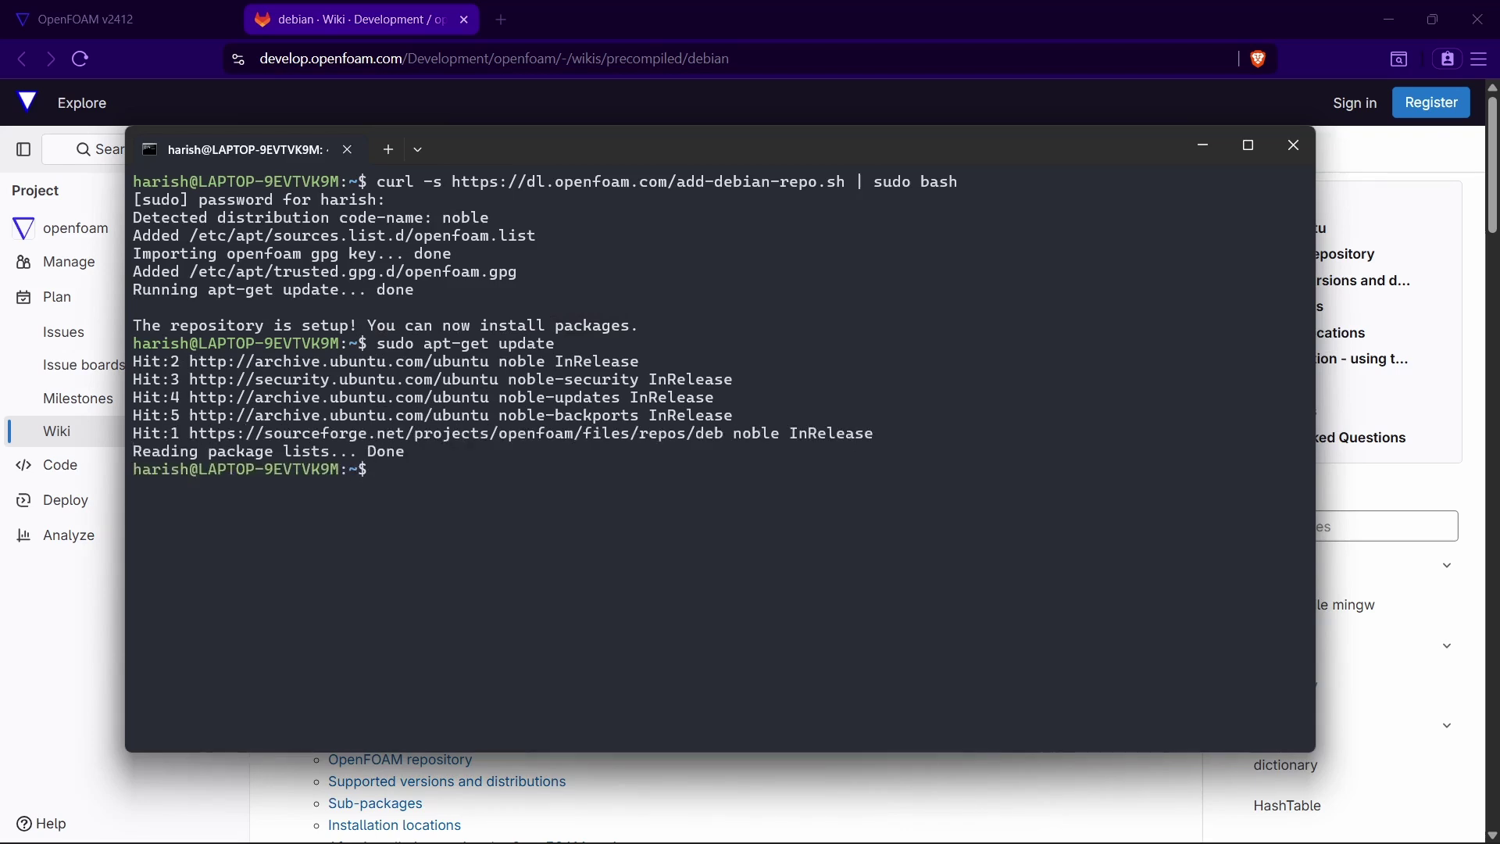
Paste the wiki's openfoam2412-default install command at the terminal prompt
key(alt+Tab)
scroll(564, 440, down, 2)
click(629, 428)
drag(629, 427, 283, 422)
key(alt+Tab)
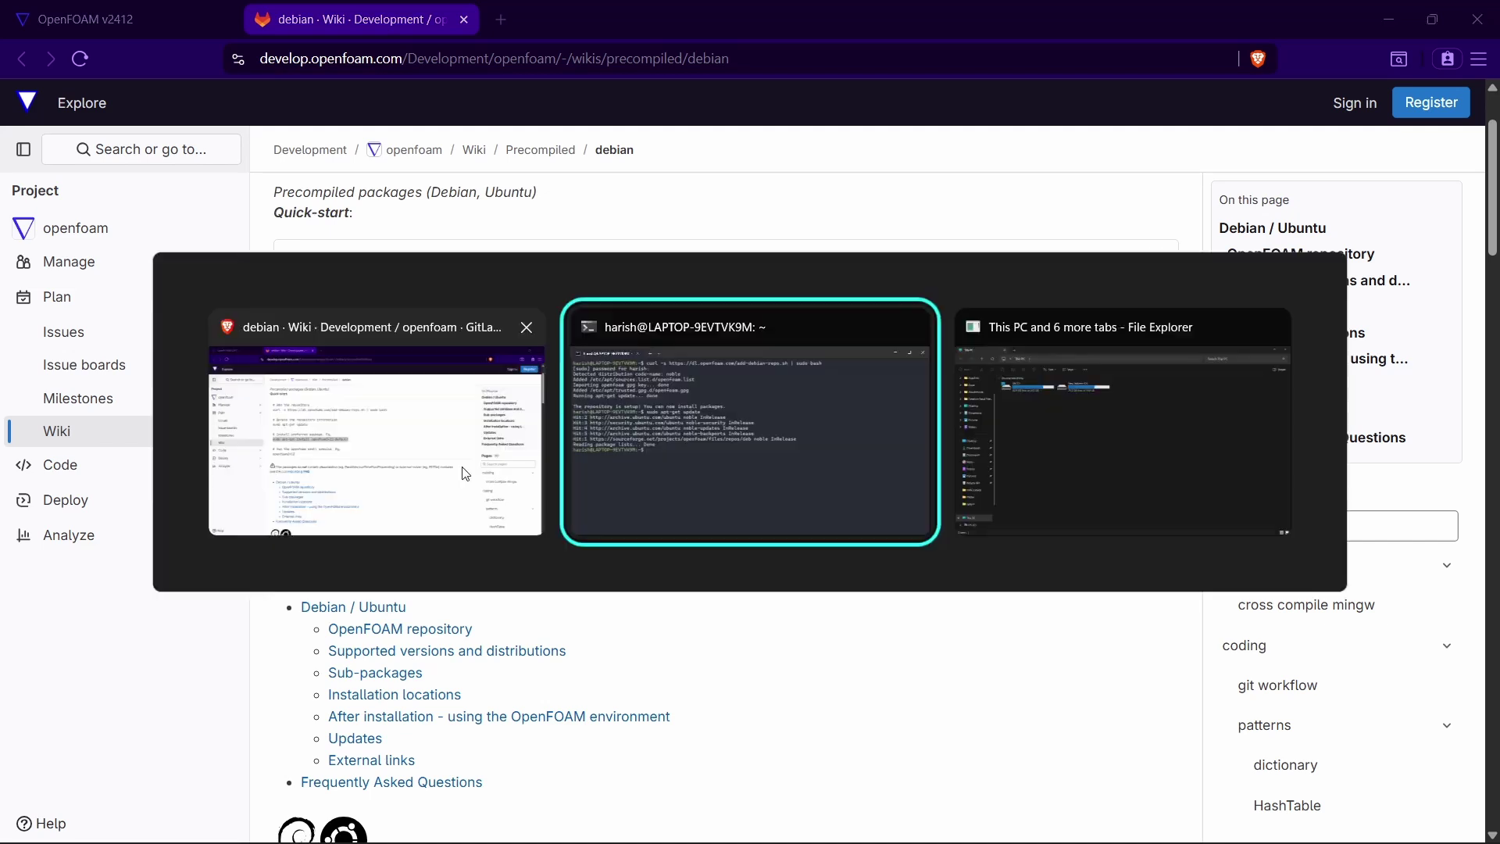
right_click(462, 467)
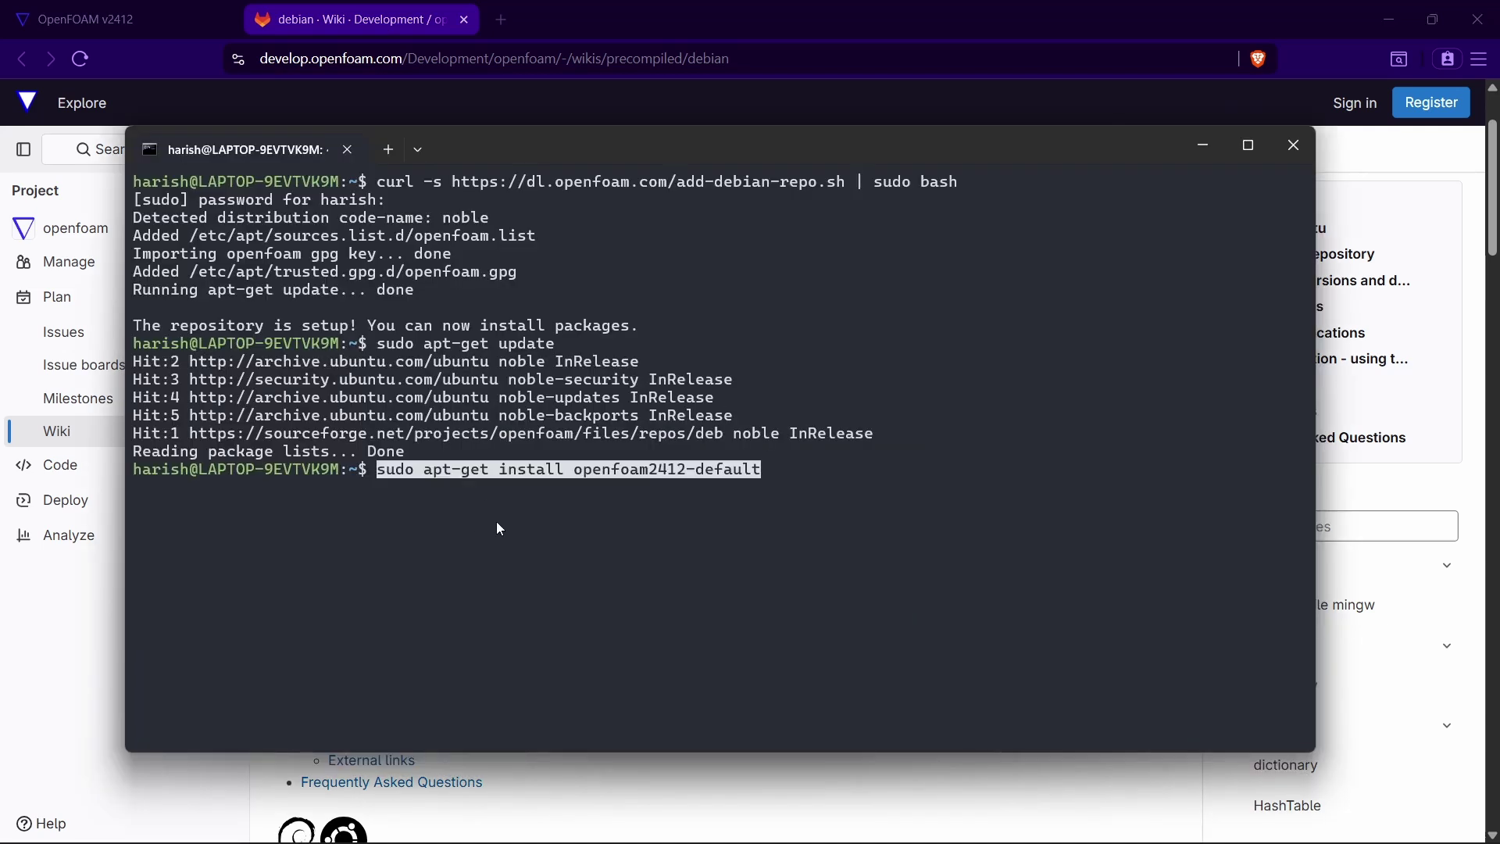
Change the package to openfoam2506-default, run it, and answer y to confirm
key(Left)
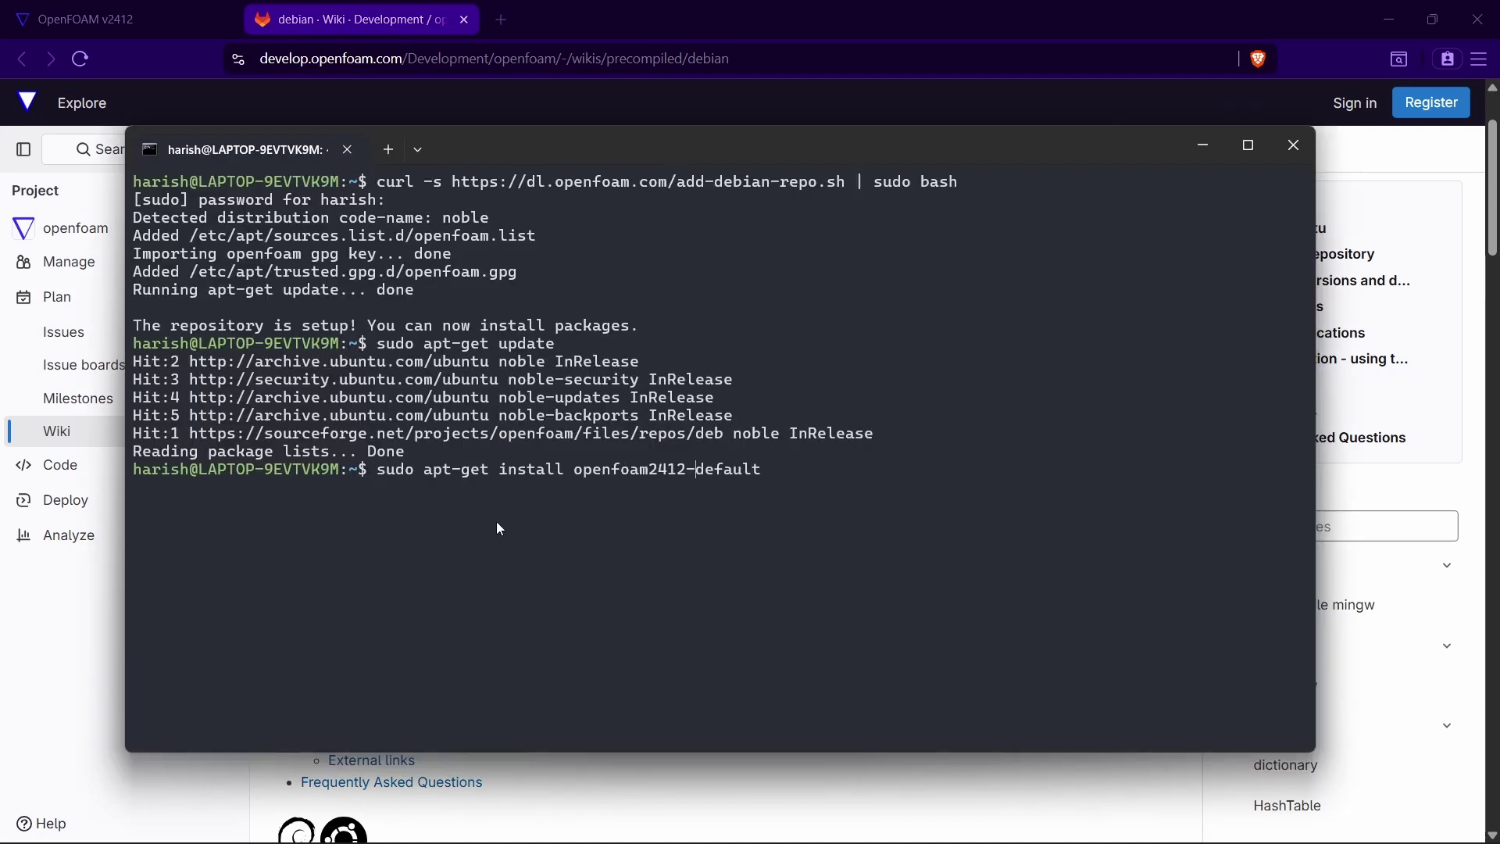
key(BackSpace)
key(BackSpace)
key(BackSpace)
key(BackSpace)
text(250+6)
key(BackSpace)
key(BackSpace)
text(6)
key(Return)
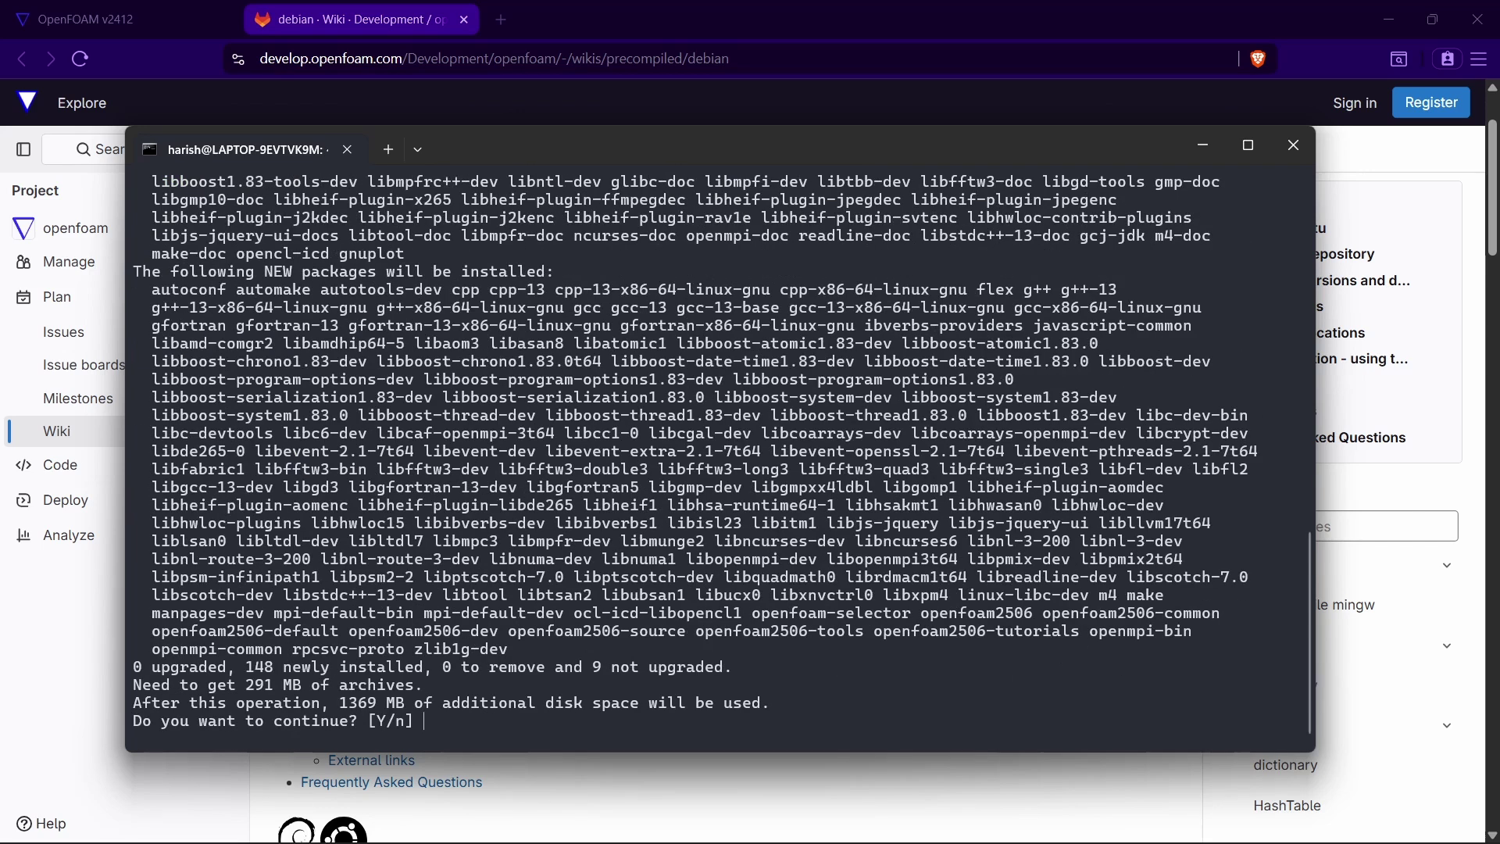
text(y)
key(Return)
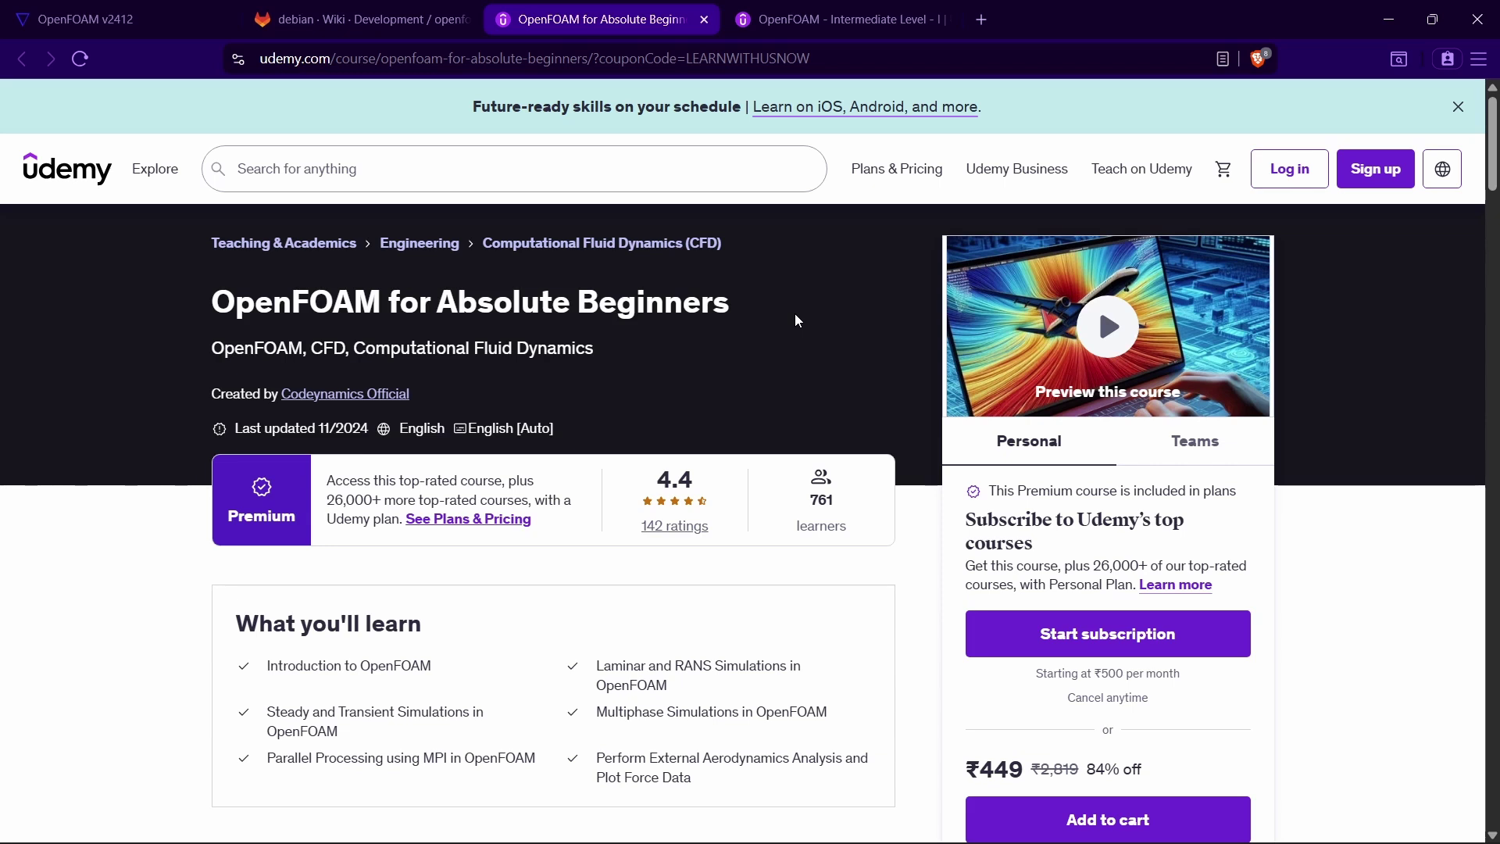
Review the Absolute Beginners course page and its content, briefly checking the Intermediate tab
drag(193, 313, 742, 312)
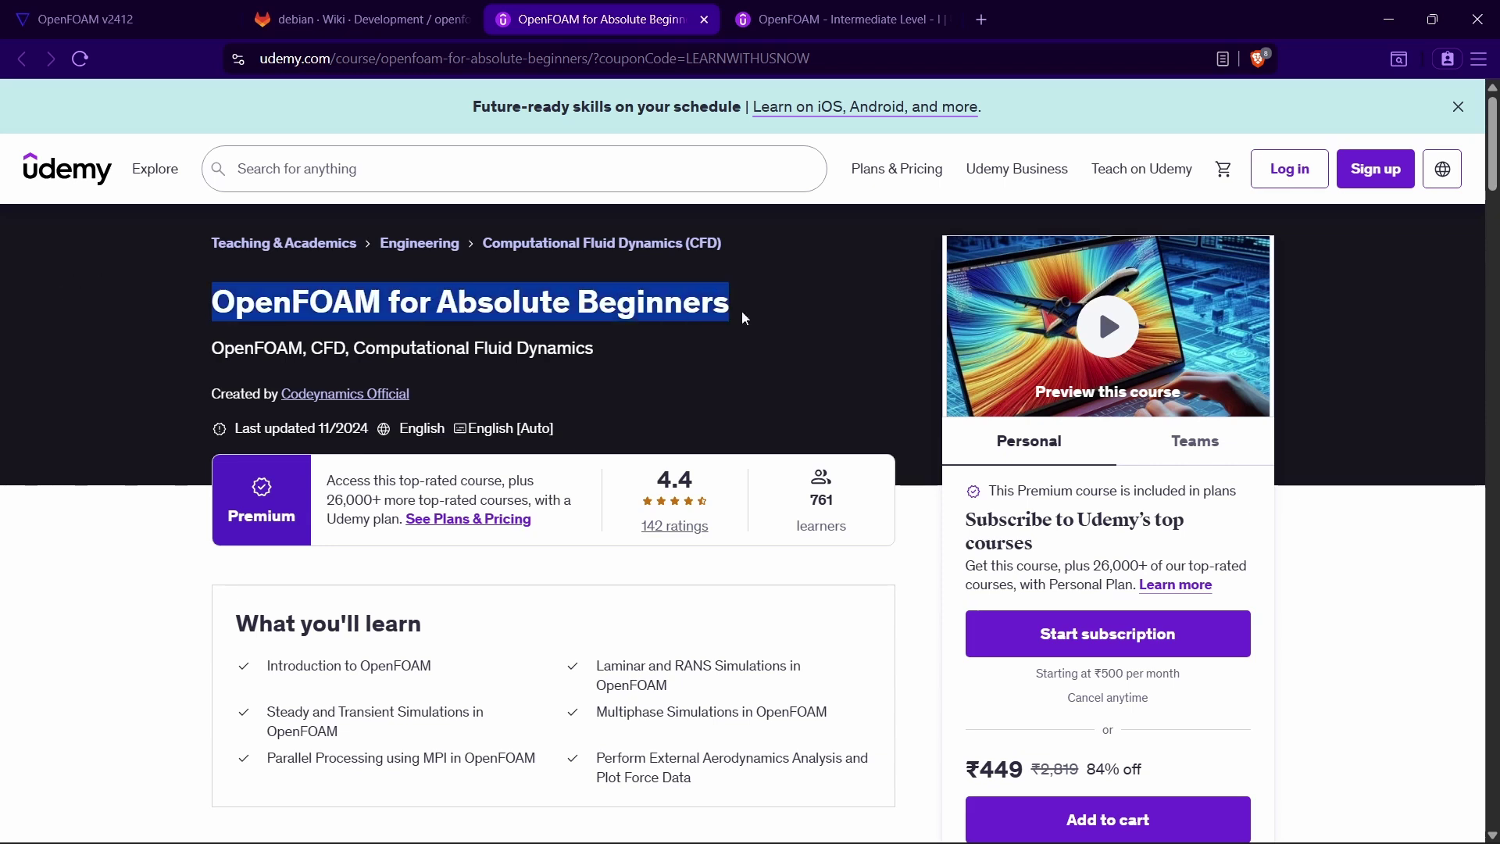
click(765, 345)
click(833, 19)
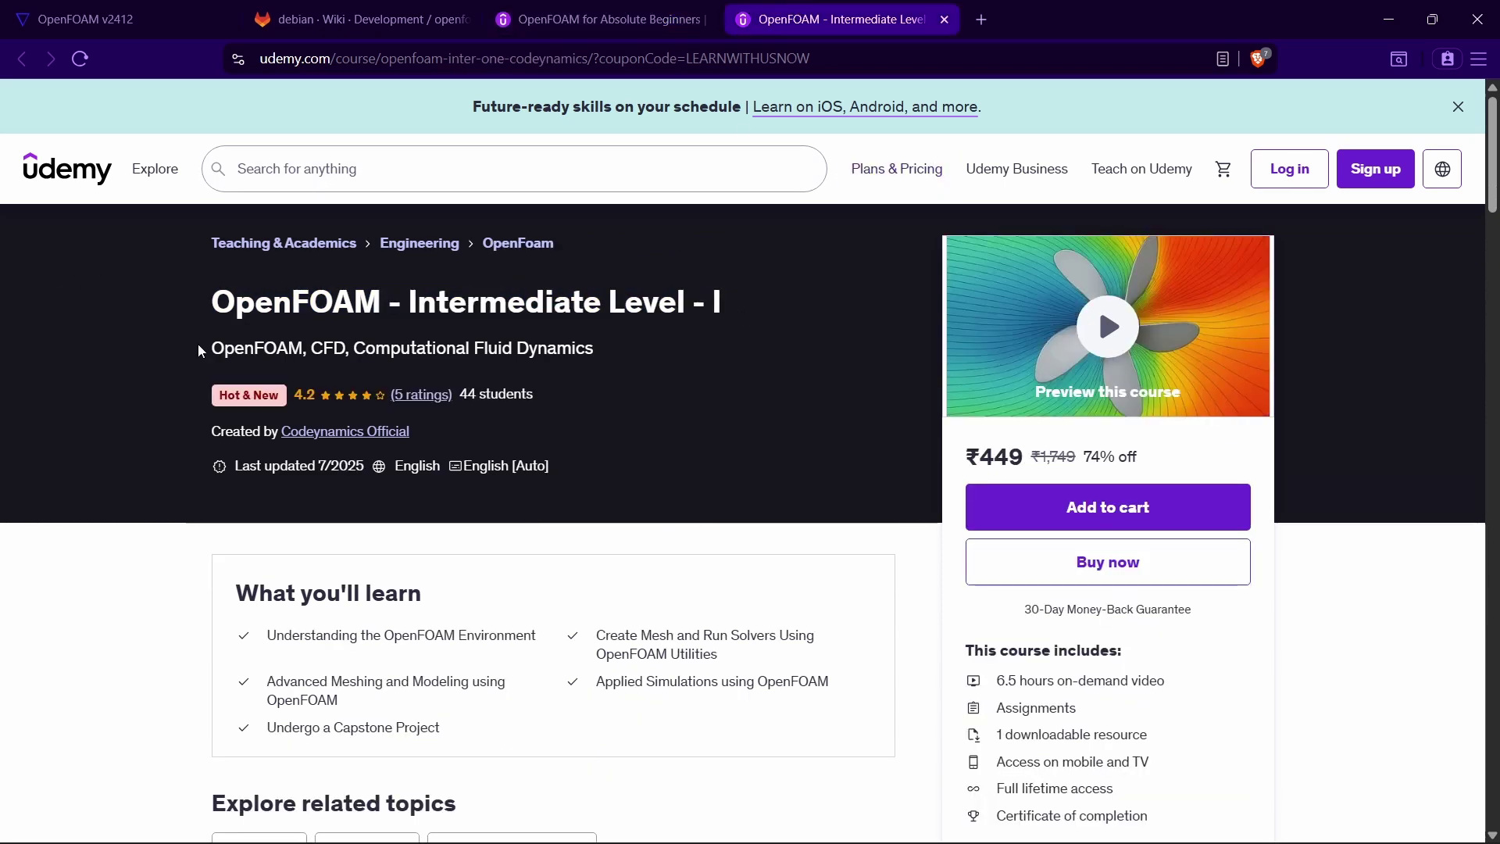
click(588, 16)
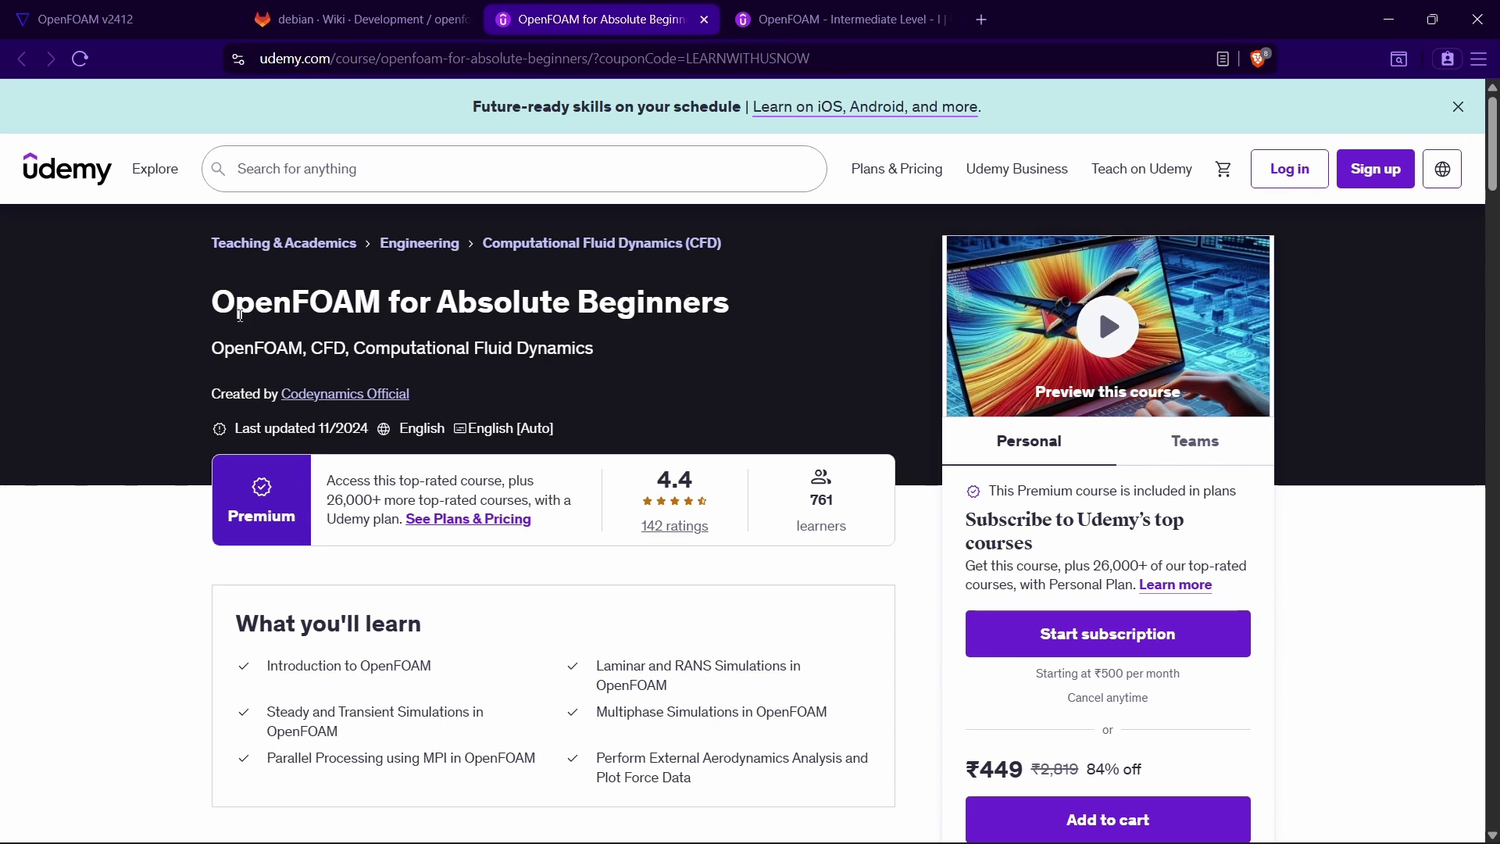
drag(222, 303, 724, 301)
click(764, 325)
scroll(733, 365, down, 5)
scroll(734, 365, down, 12)
scroll(479, 496, up, 3)
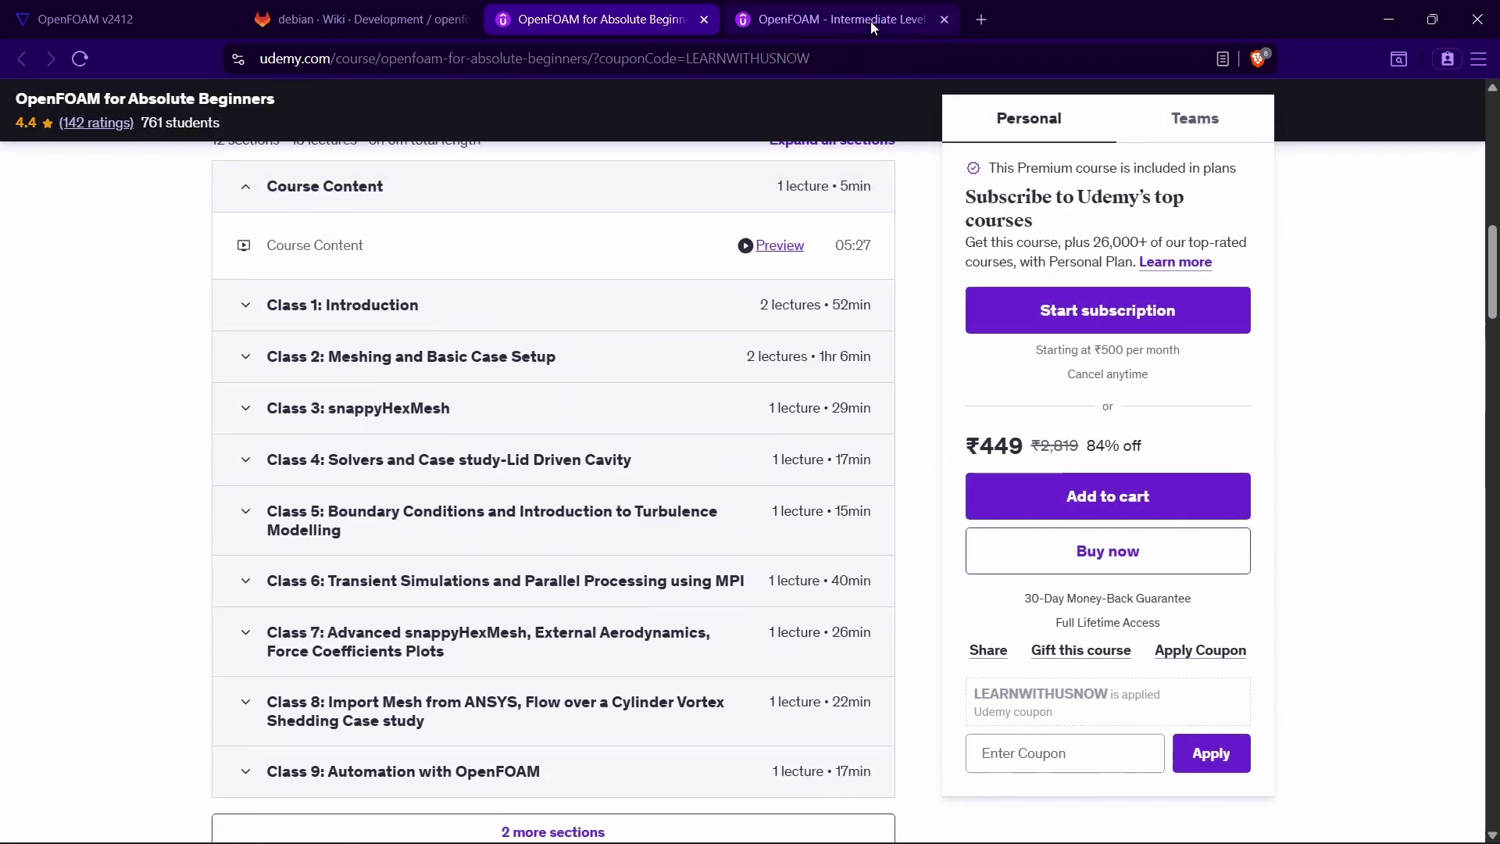
Switch to the Intermediate Level - I tab and browse its 6h 30m course content
click(828, 30)
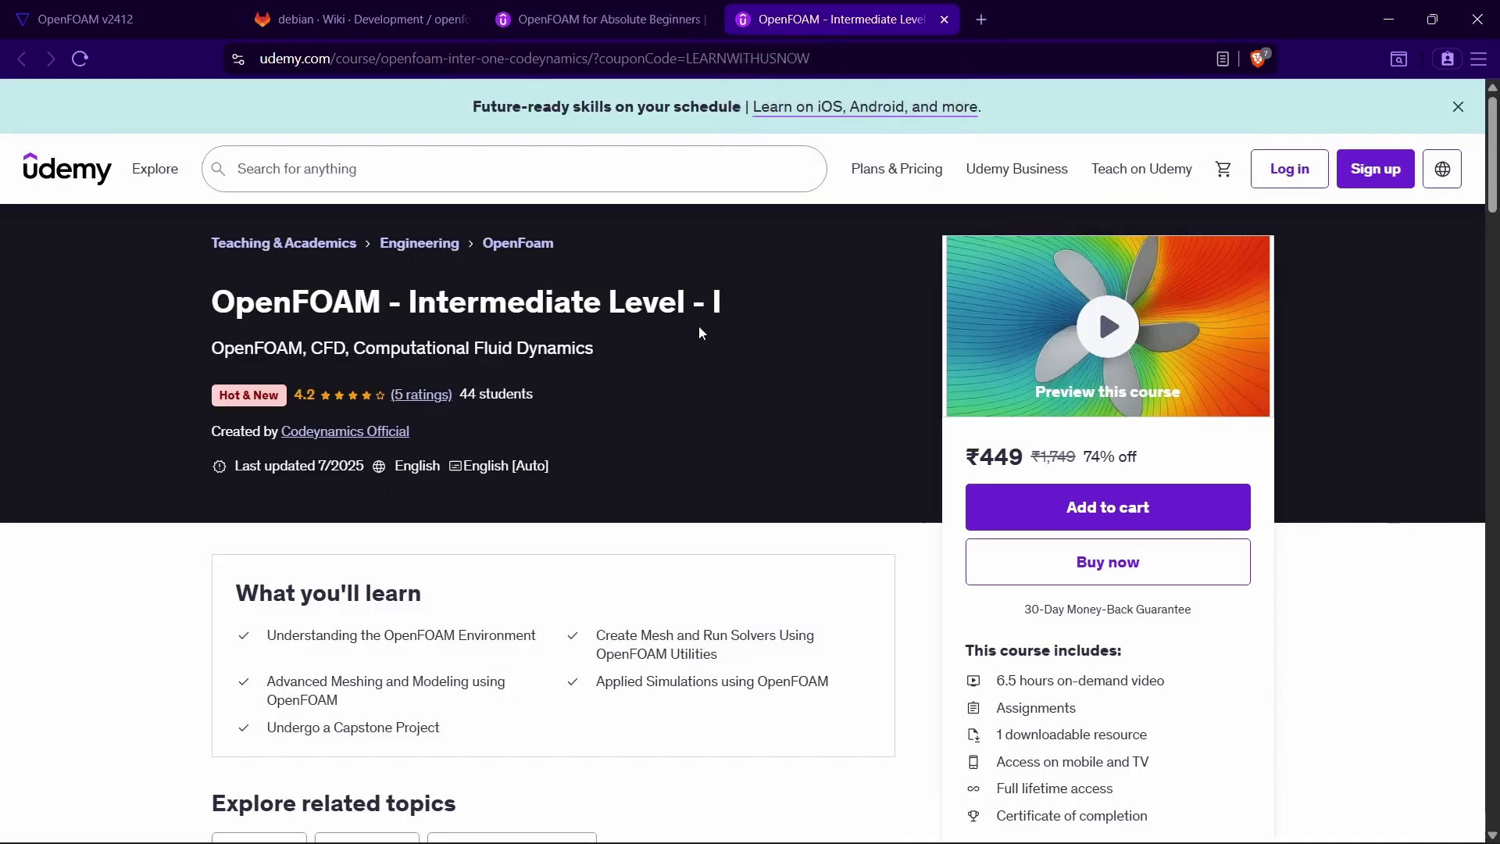
scroll(500, 469, down, 12)
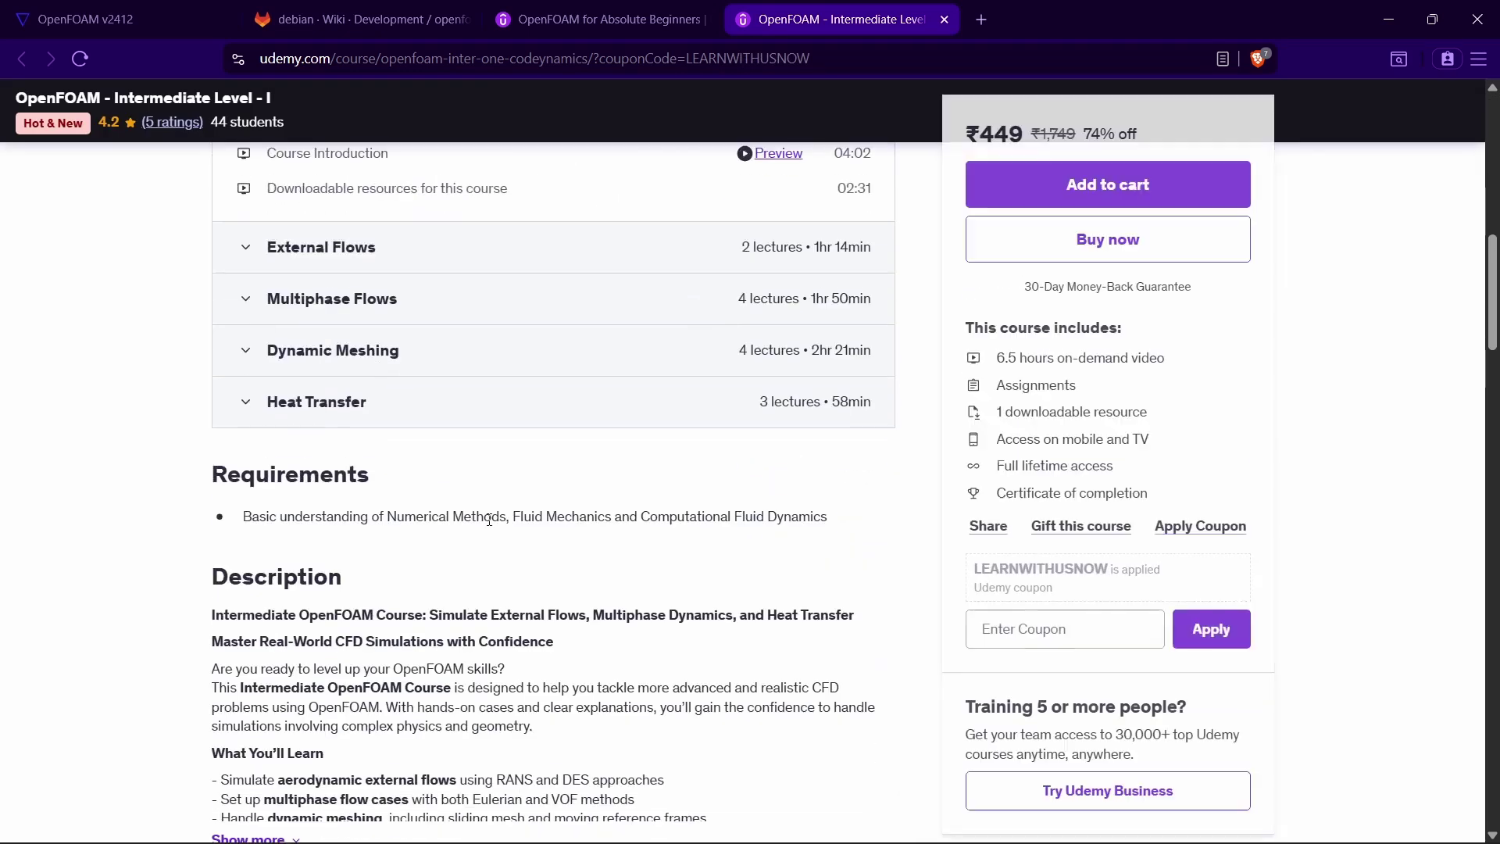
scroll(303, 603, up, 3)
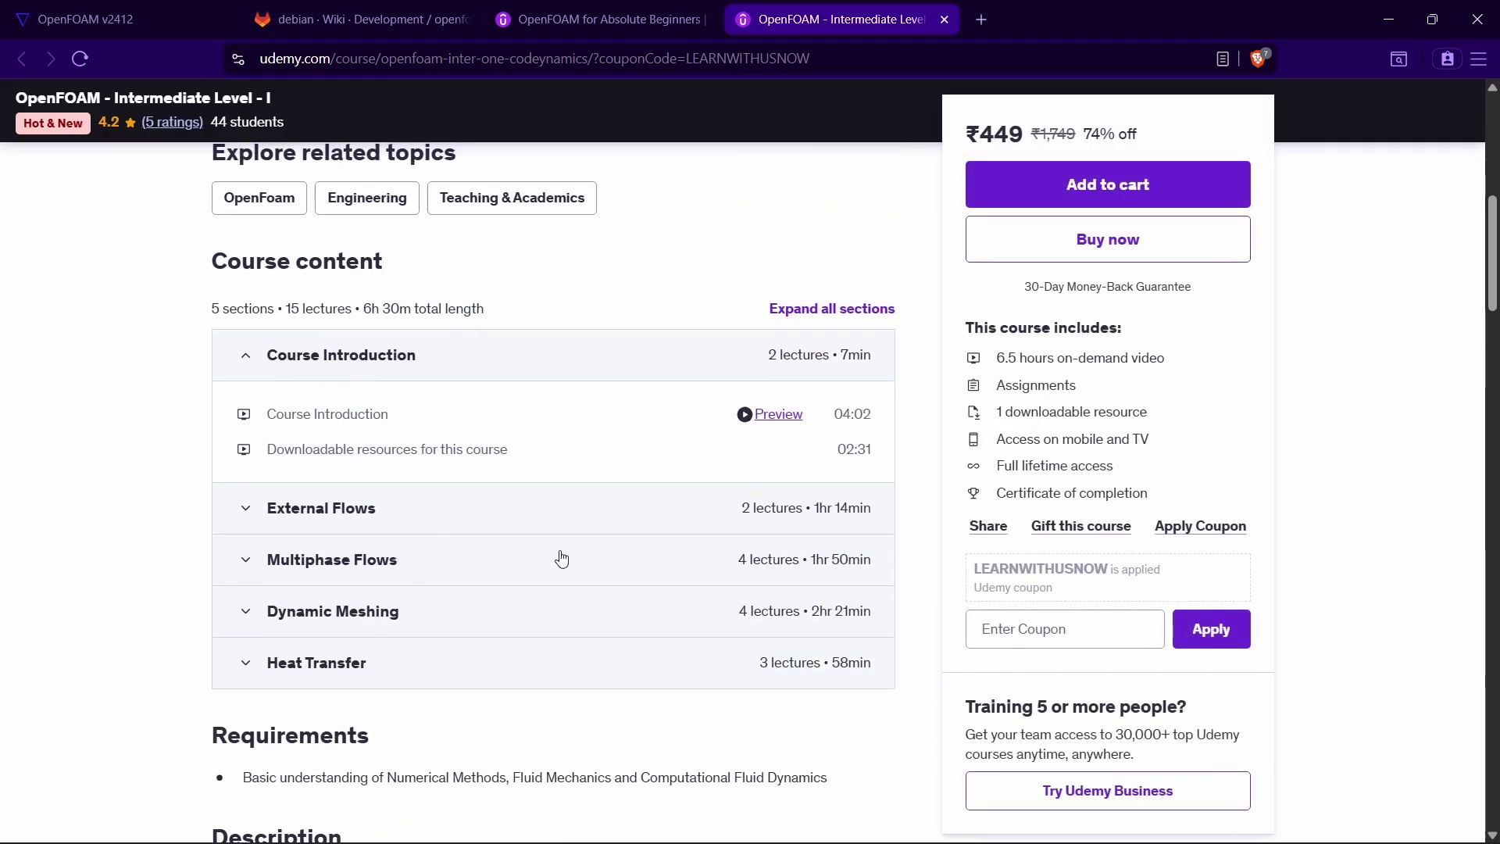
scroll(364, 618, up, 8)
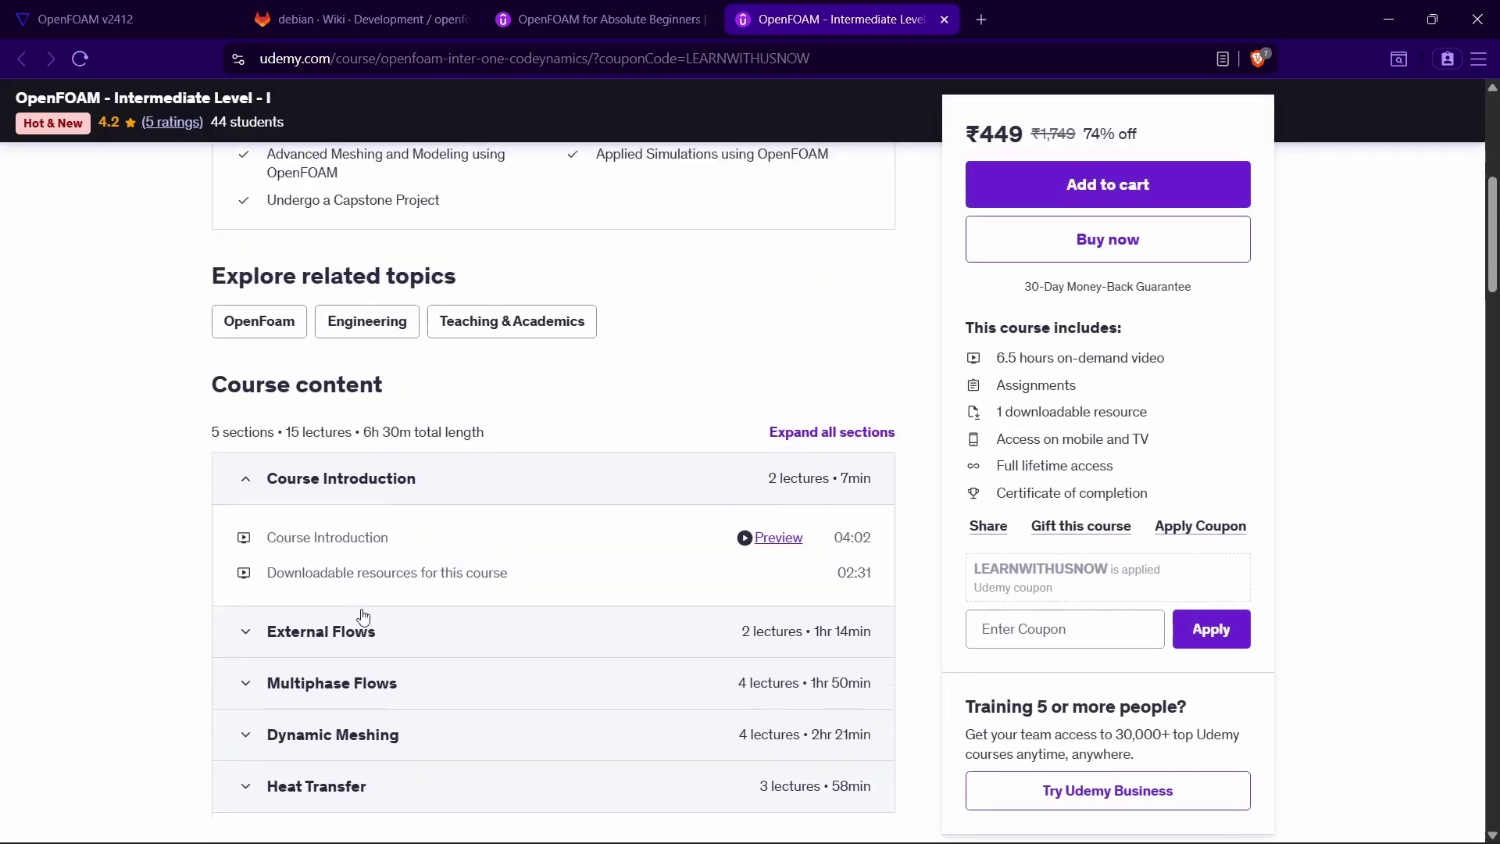
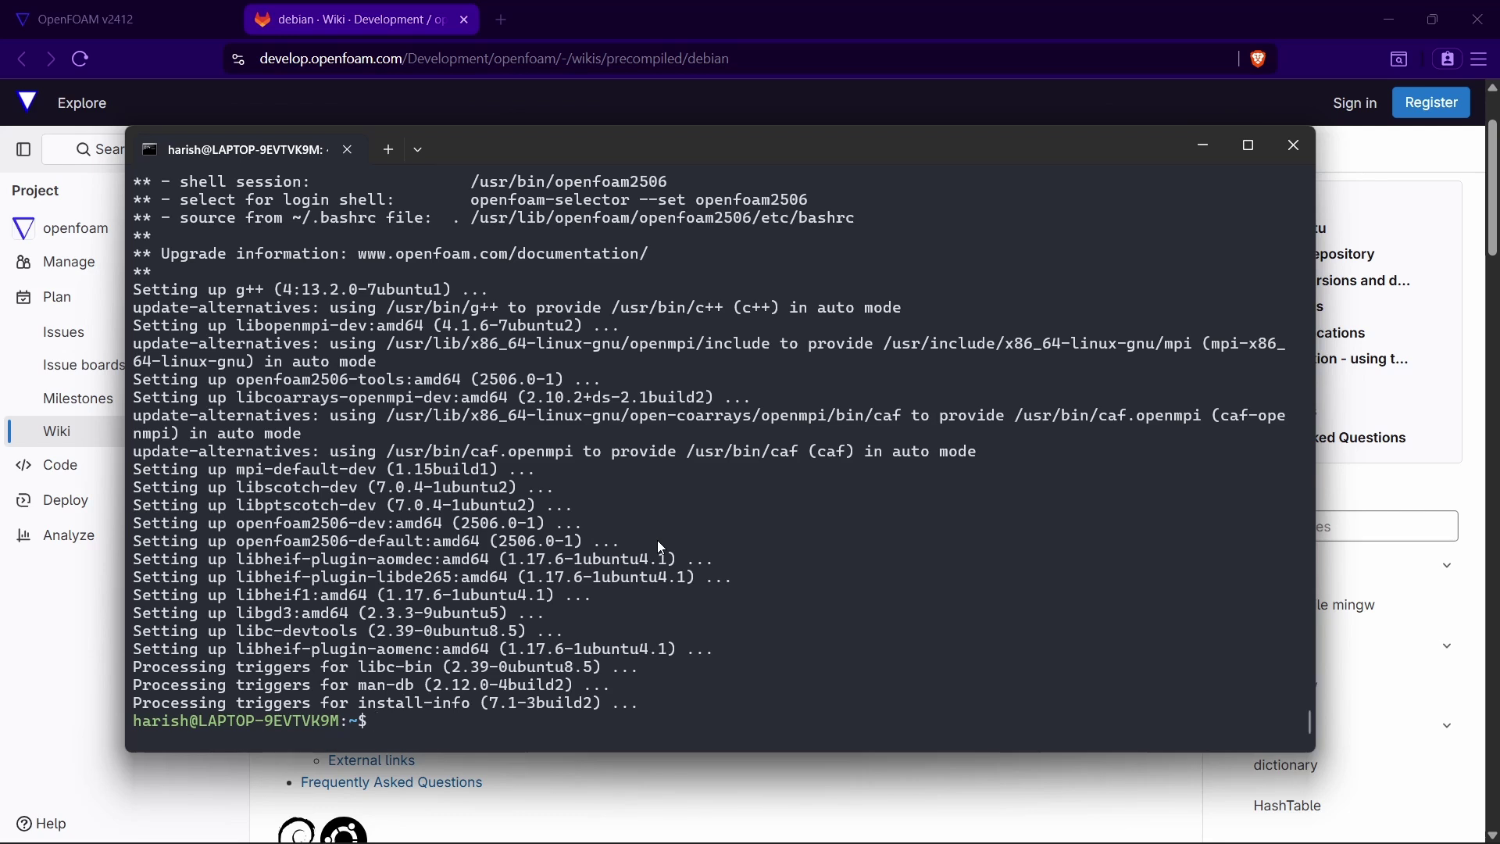
Copy the OpenFOAM bashrc source command from the earlier install output
scroll(344, 361, up, 3)
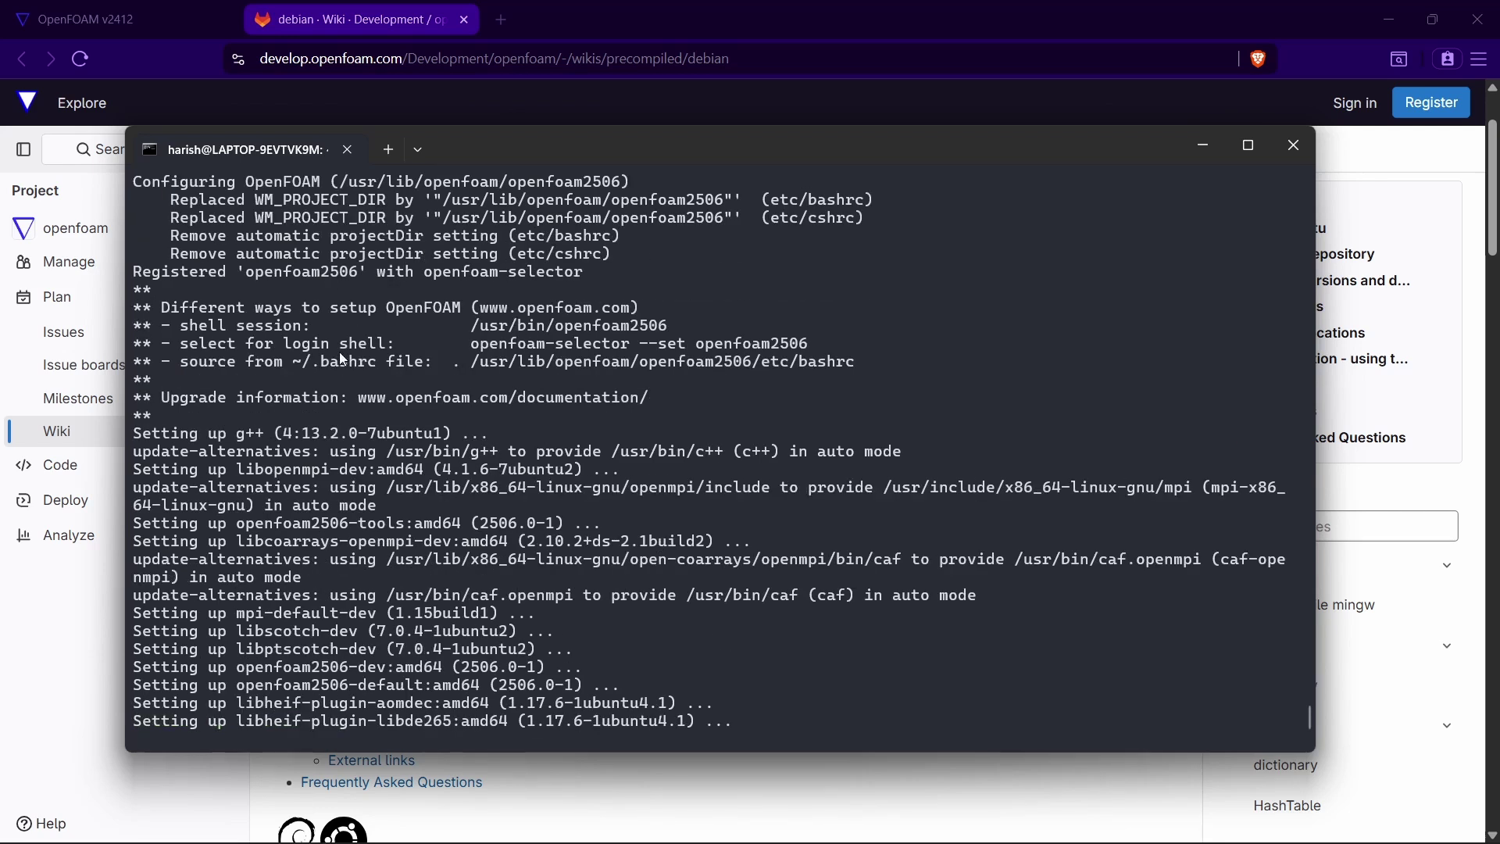
drag(184, 364, 862, 365)
right_click(496, 364)
scroll(655, 444, down, 3)
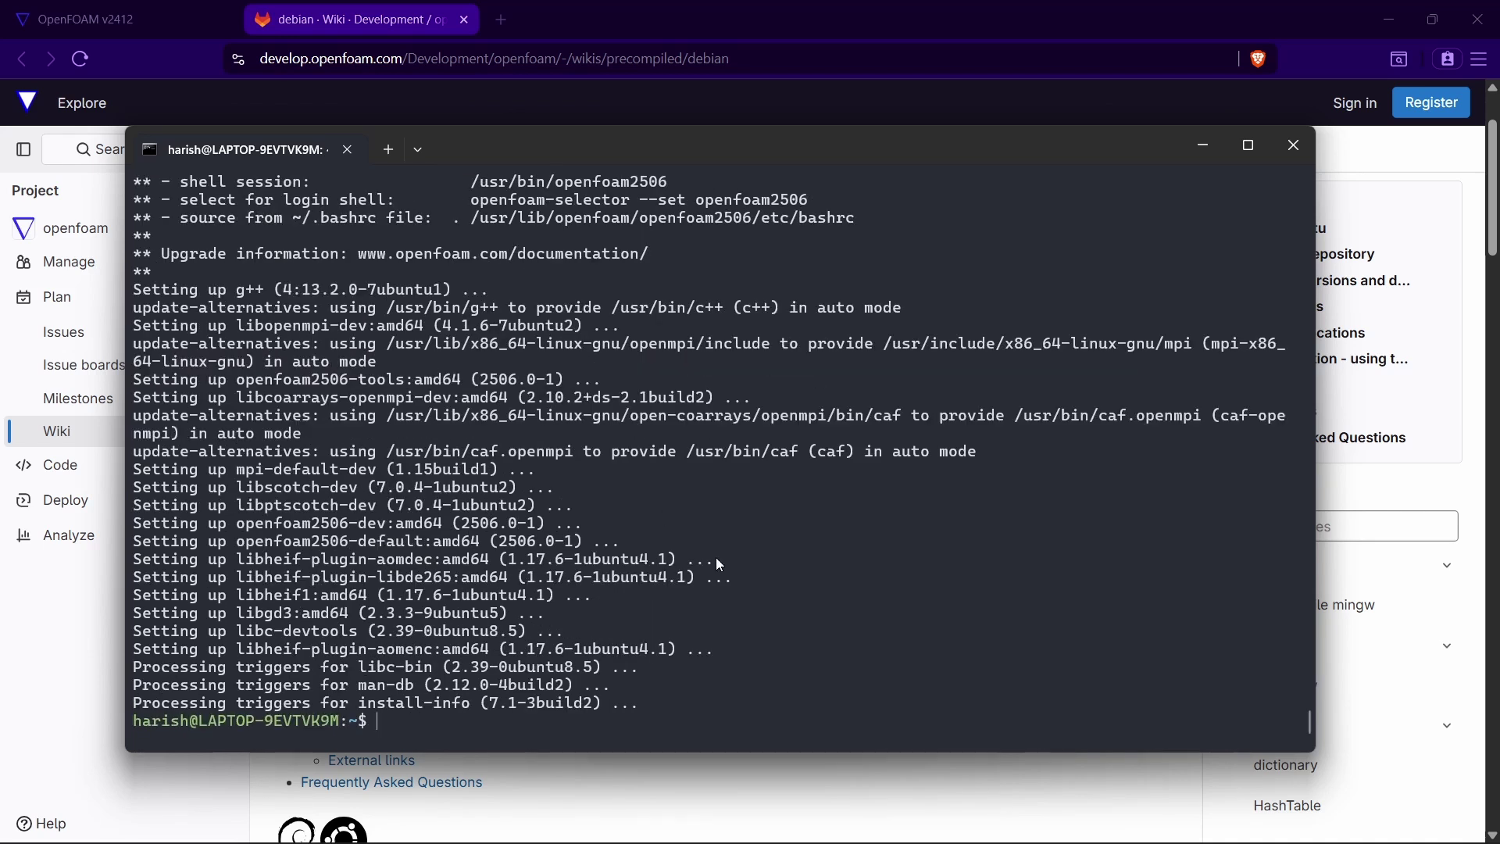
Return to the Linux home folder with cd and enter explorer.exe
text(cd)
key(Return)
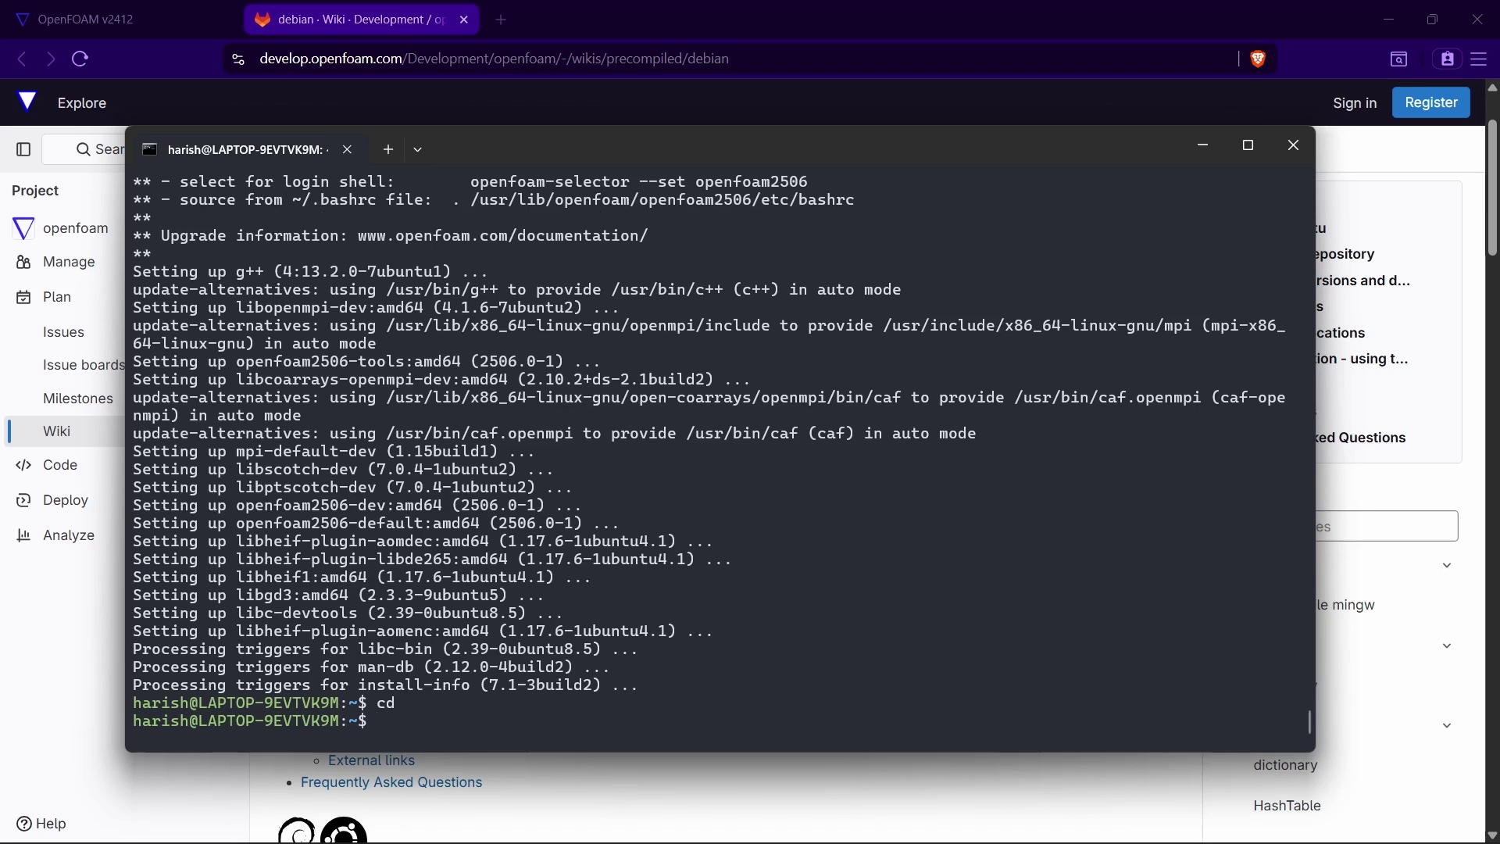
text(explorer.exe .)
Open the WSL home folder in File Explorer and bring up the .bashrc context menu
key(Return)
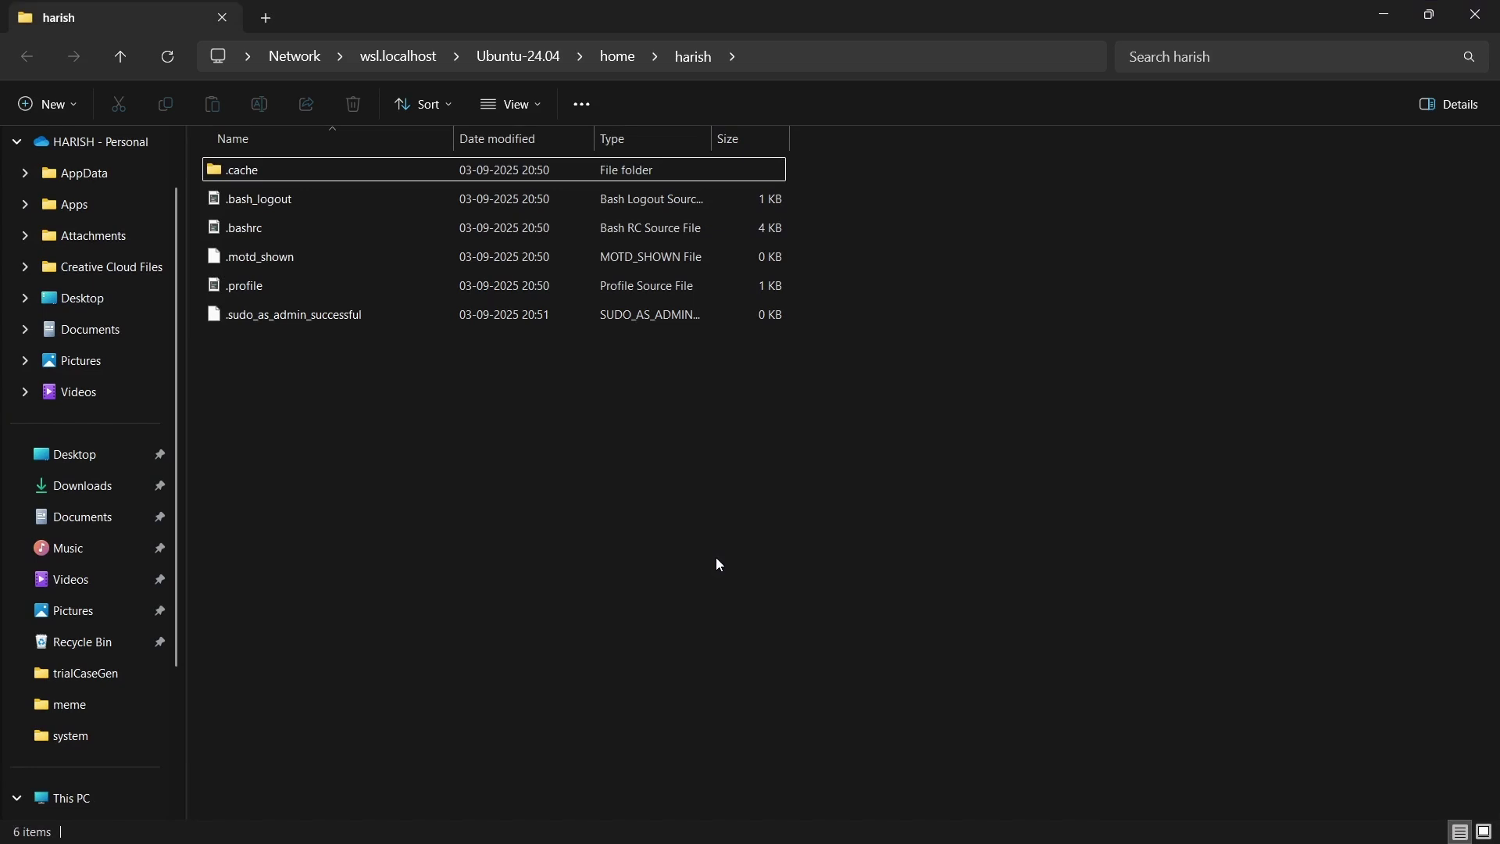
right_click(247, 232)
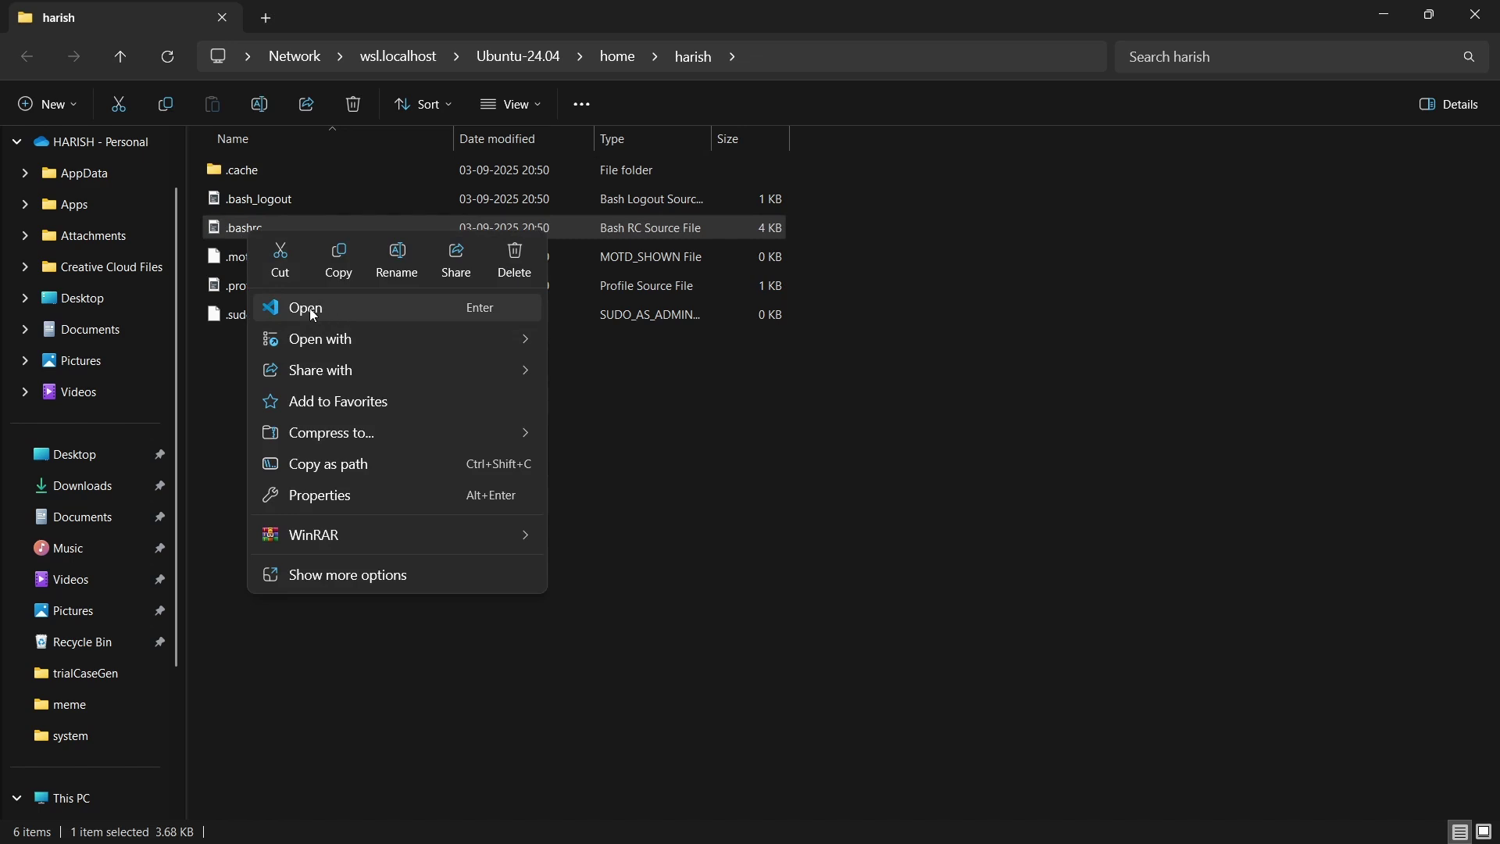
mouse_move(369, 342)
Open .bashrc in Visual Studio Code and place the cursor at the end of the file
click(336, 309)
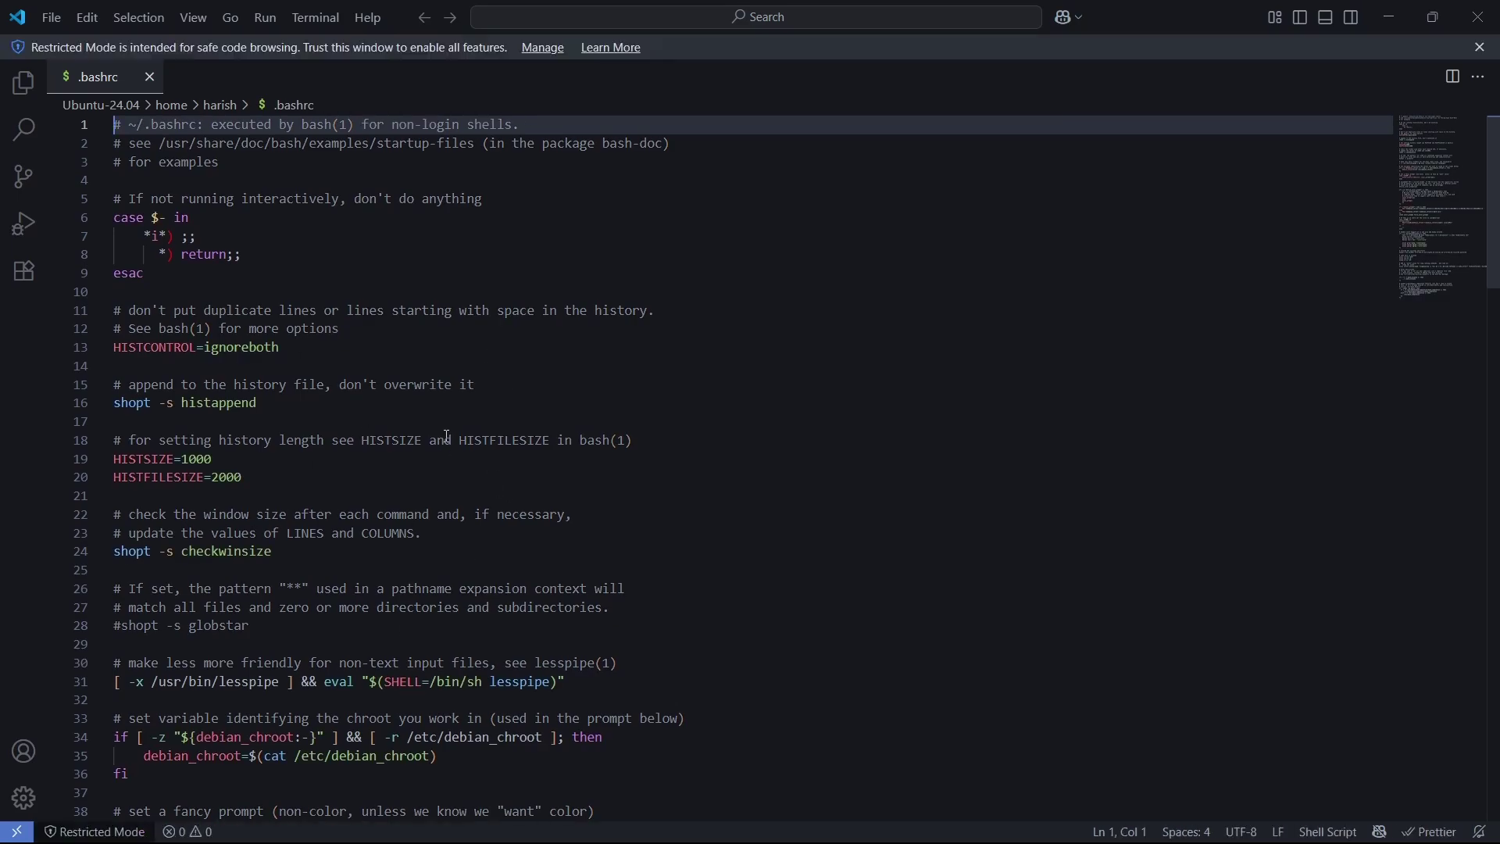
scroll(447, 436, down, 15)
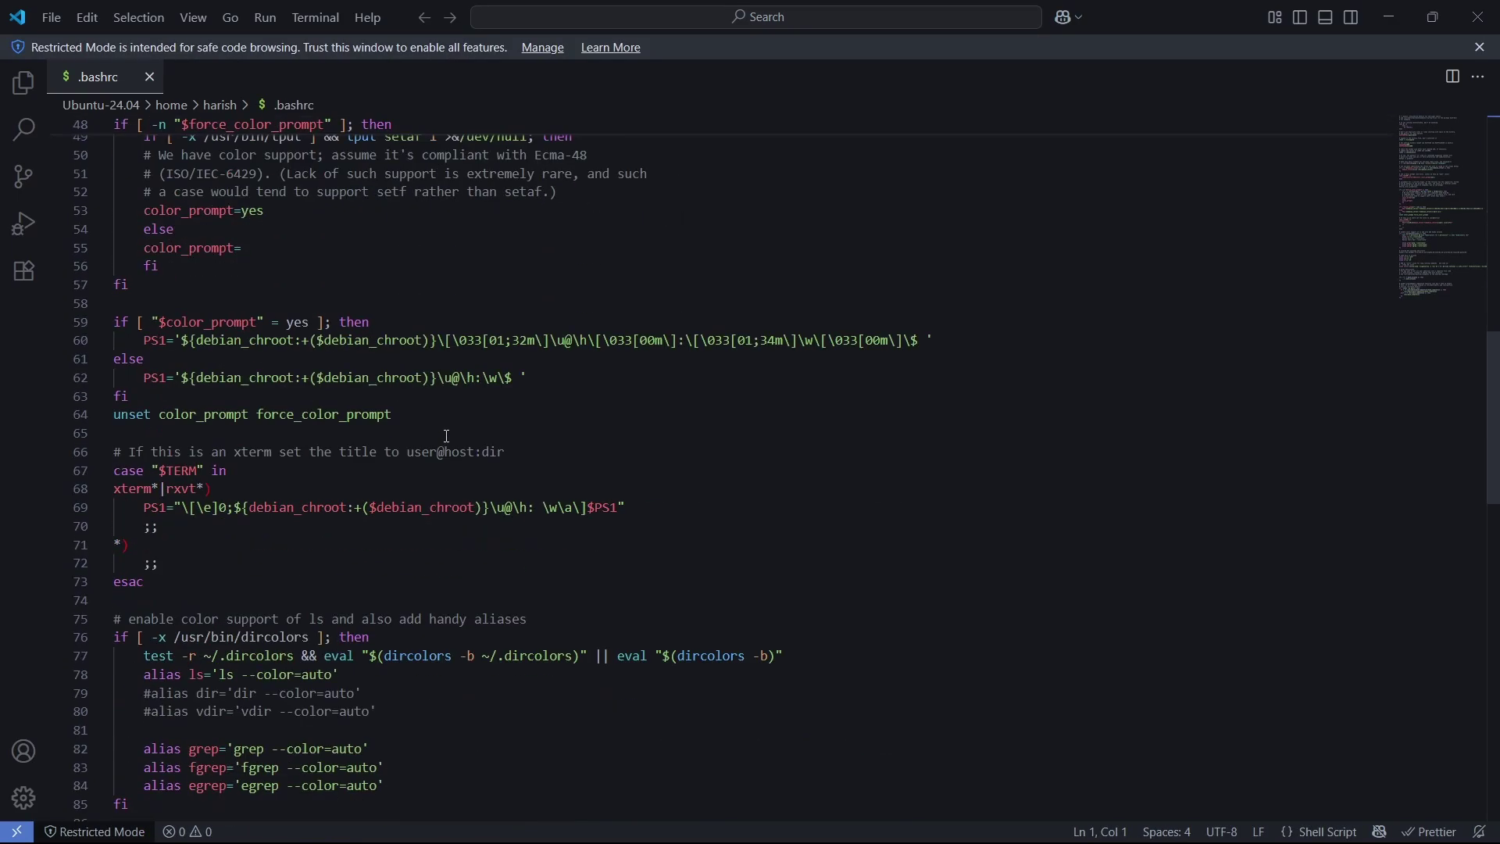
scroll(447, 435, down, 20)
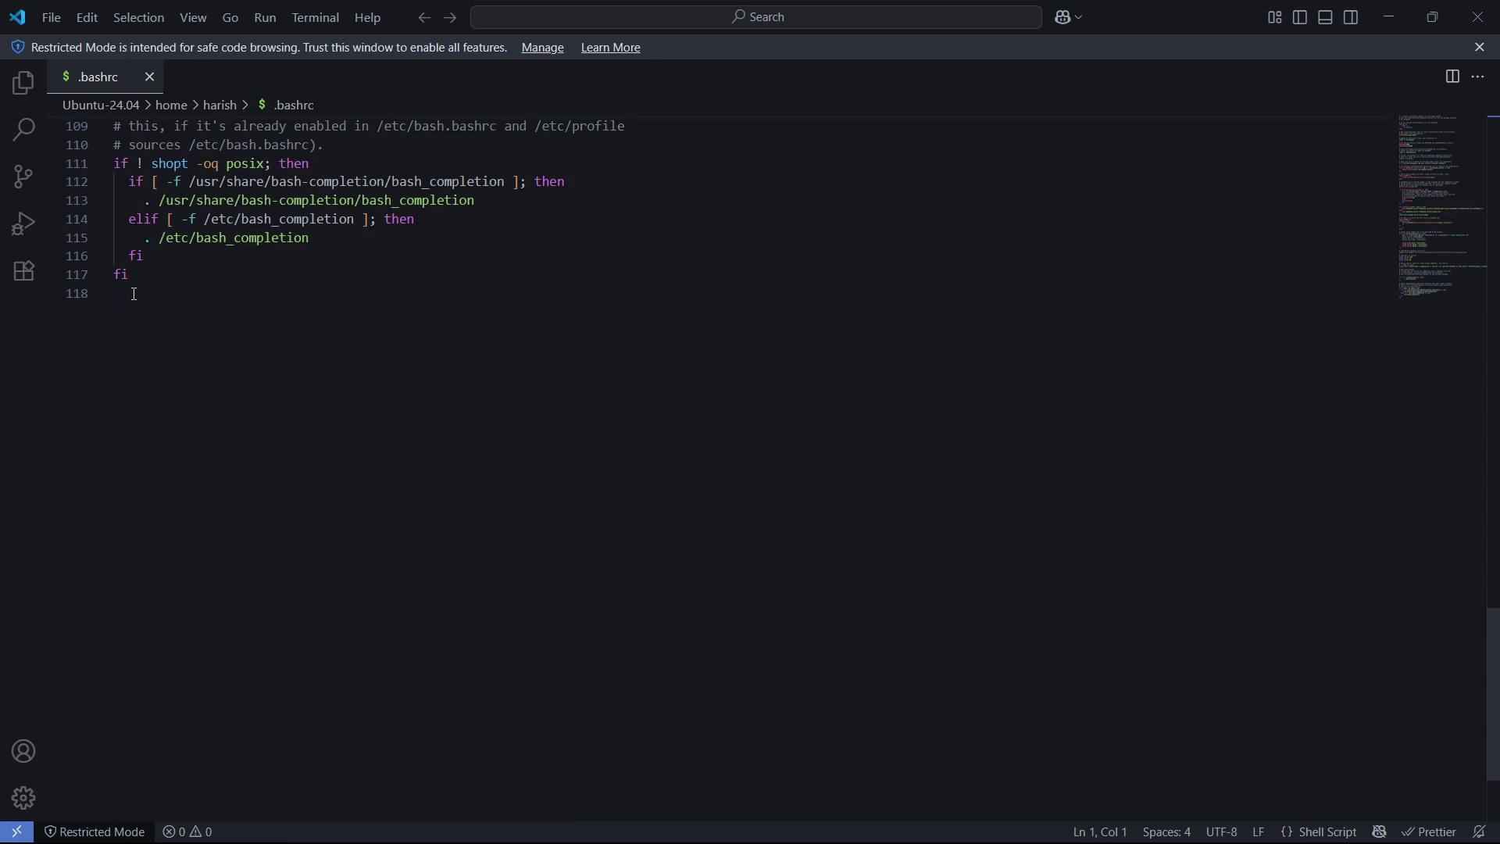
click(134, 294)
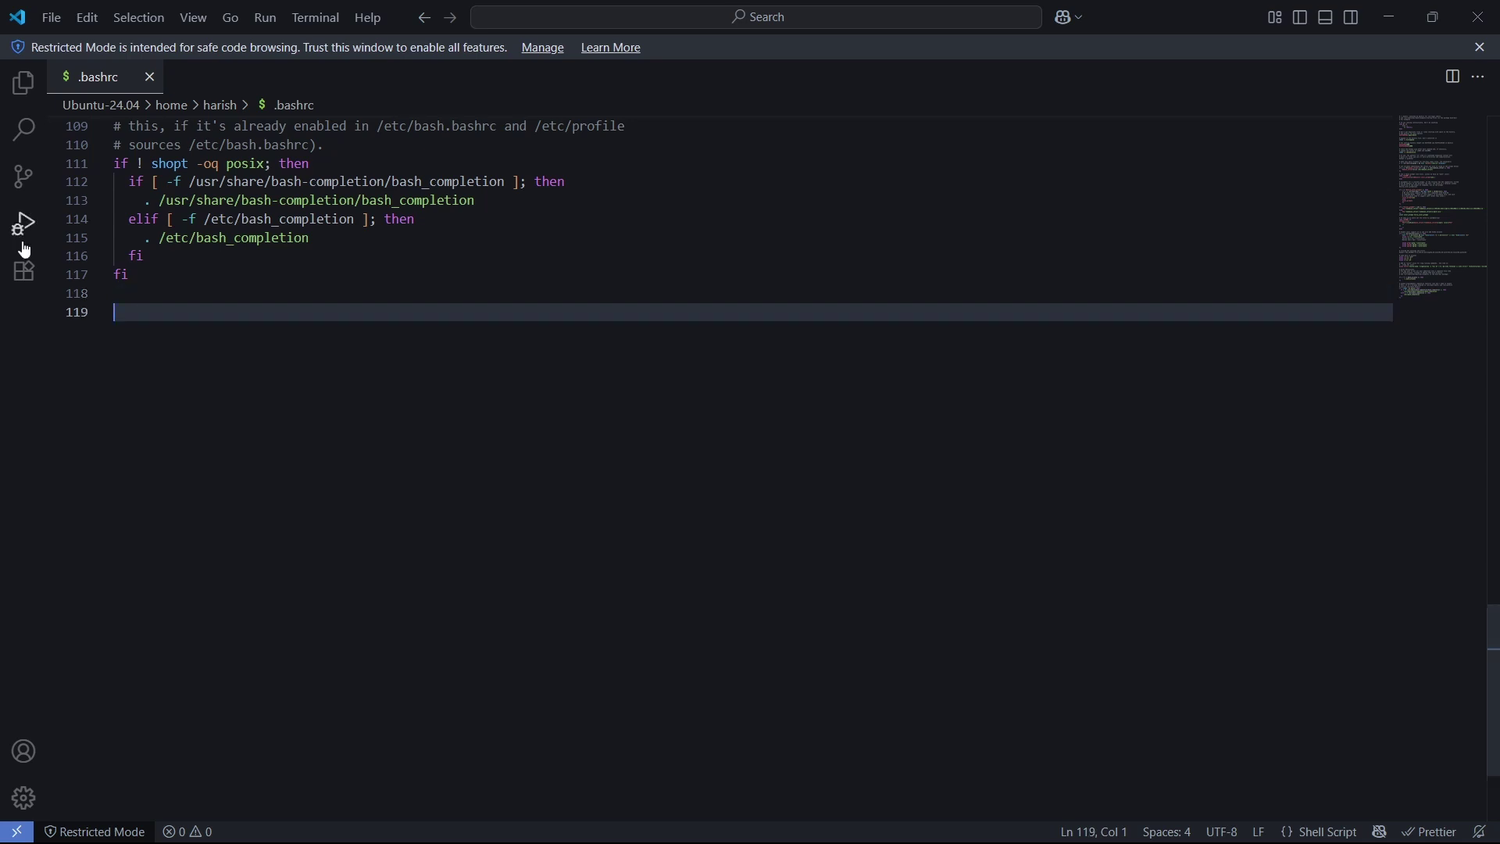
Copy '. /usr/lib/openfoam/openfoam2506/etc/bashrc' from the terminal and paste it onto line 119
key(alt+Tab)
key(alt+Tab)
key(alt+Tab)
scroll(502, 475, up, 4)
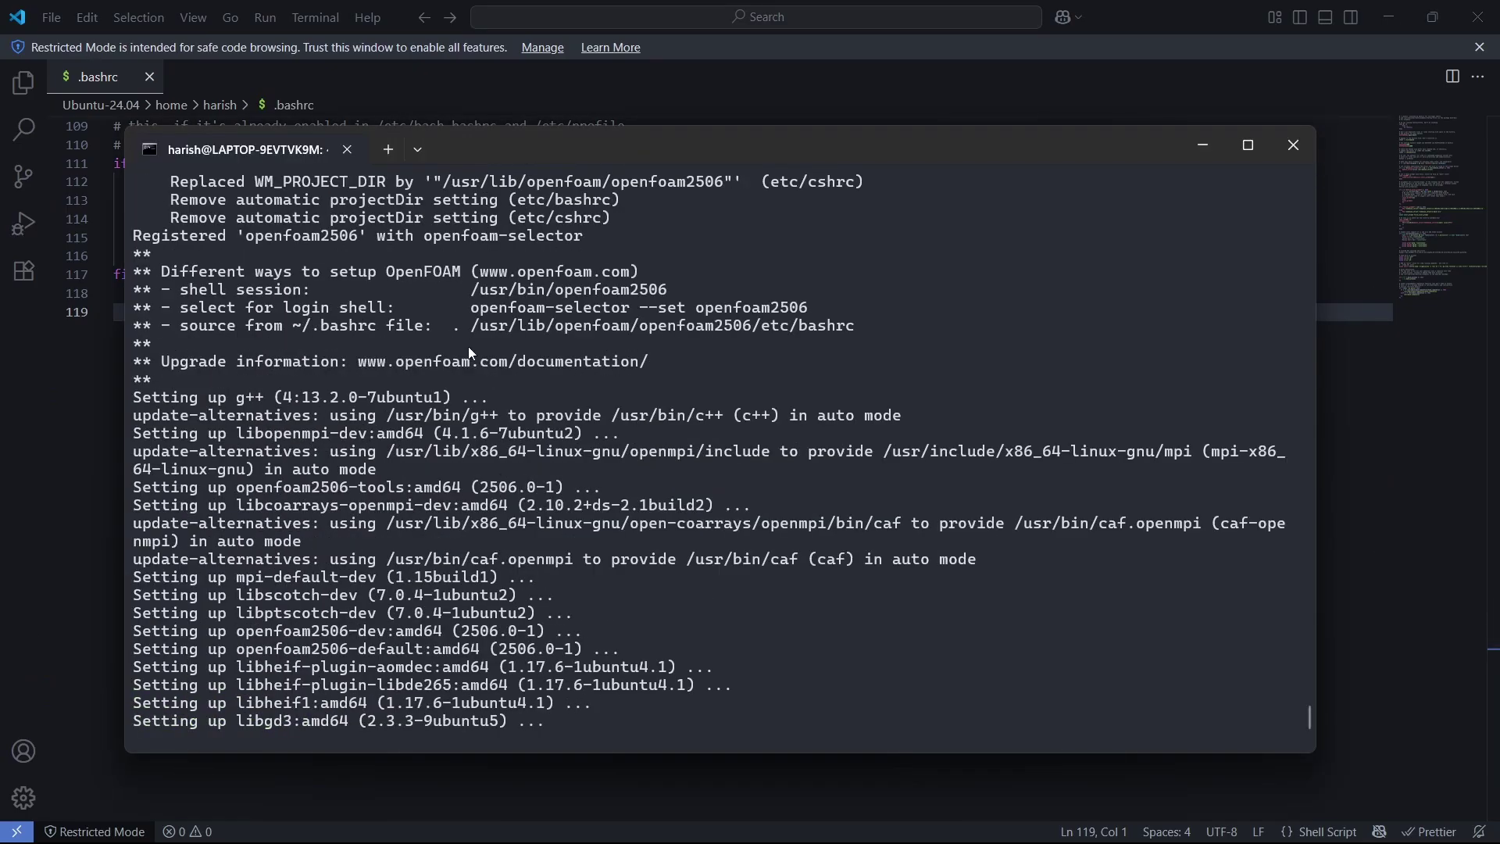
drag(453, 329, 855, 329)
key(ctrl+c)
key(alt+Tab)
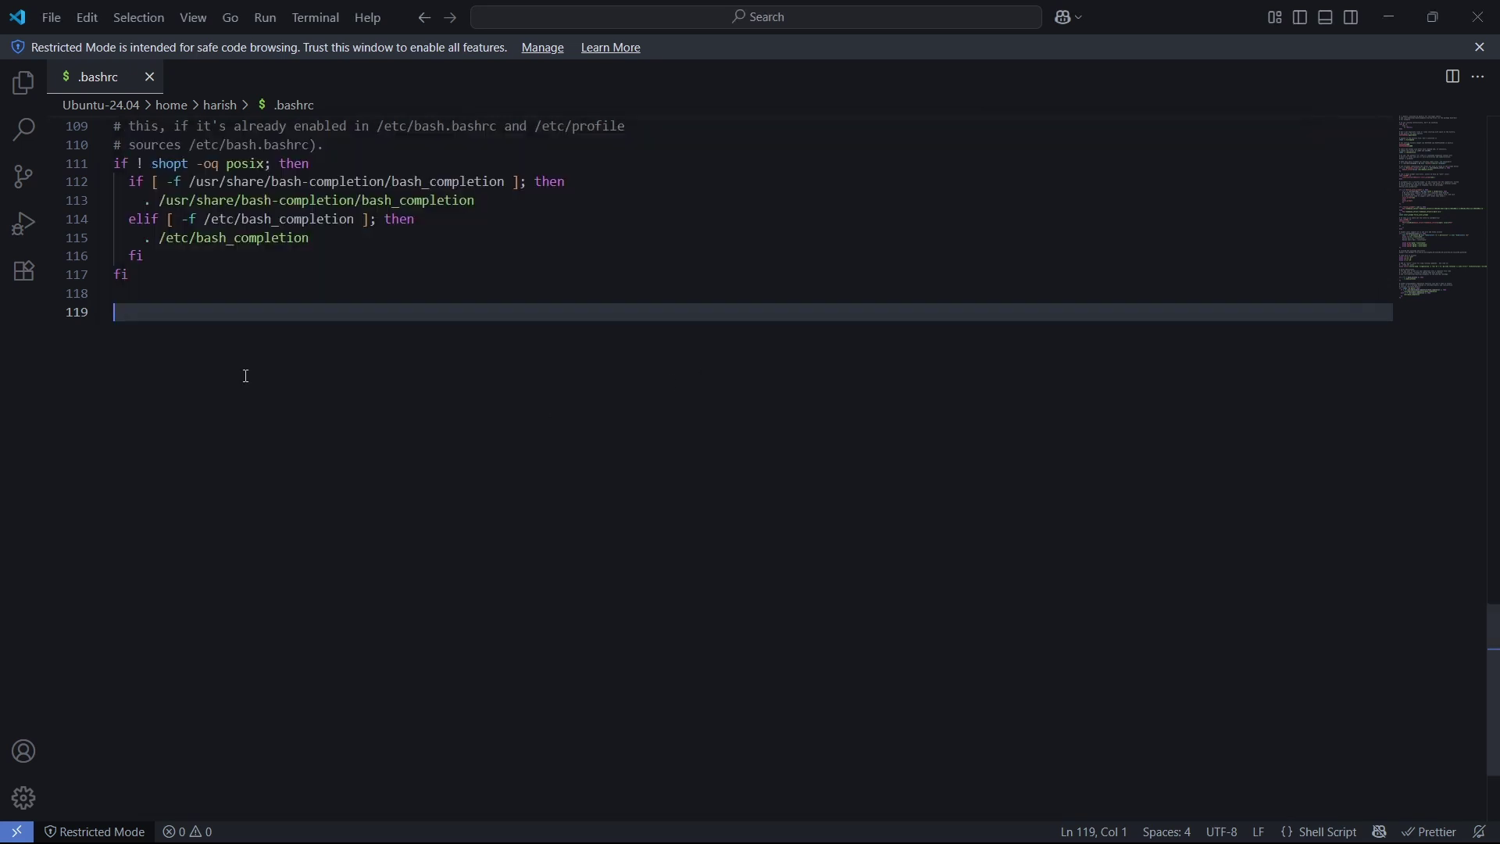
key(ctrl+v)
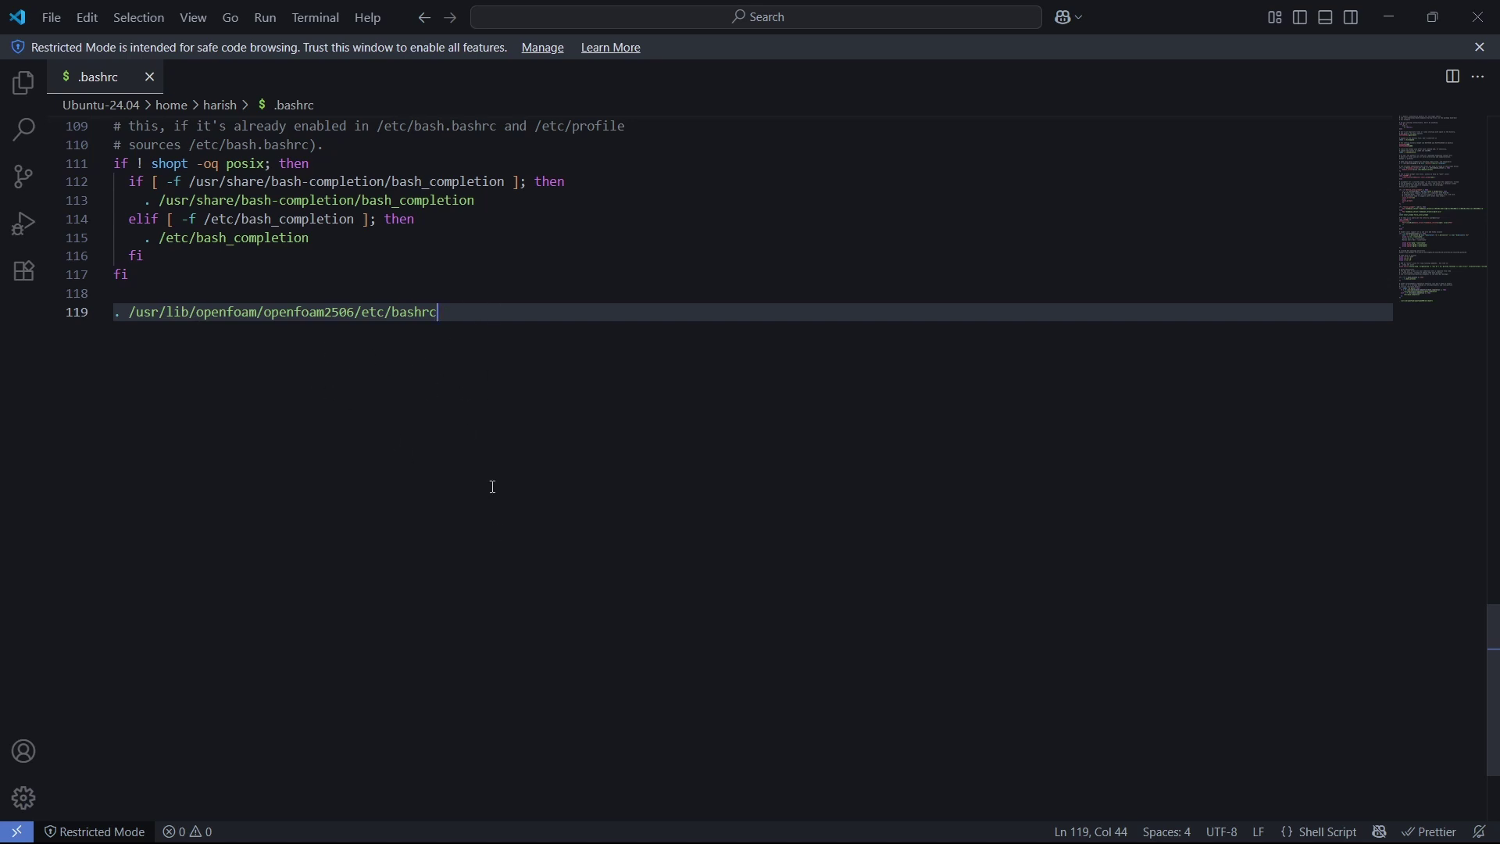
Save .bashrc through File > Save and close its editor tab
click(50, 17)
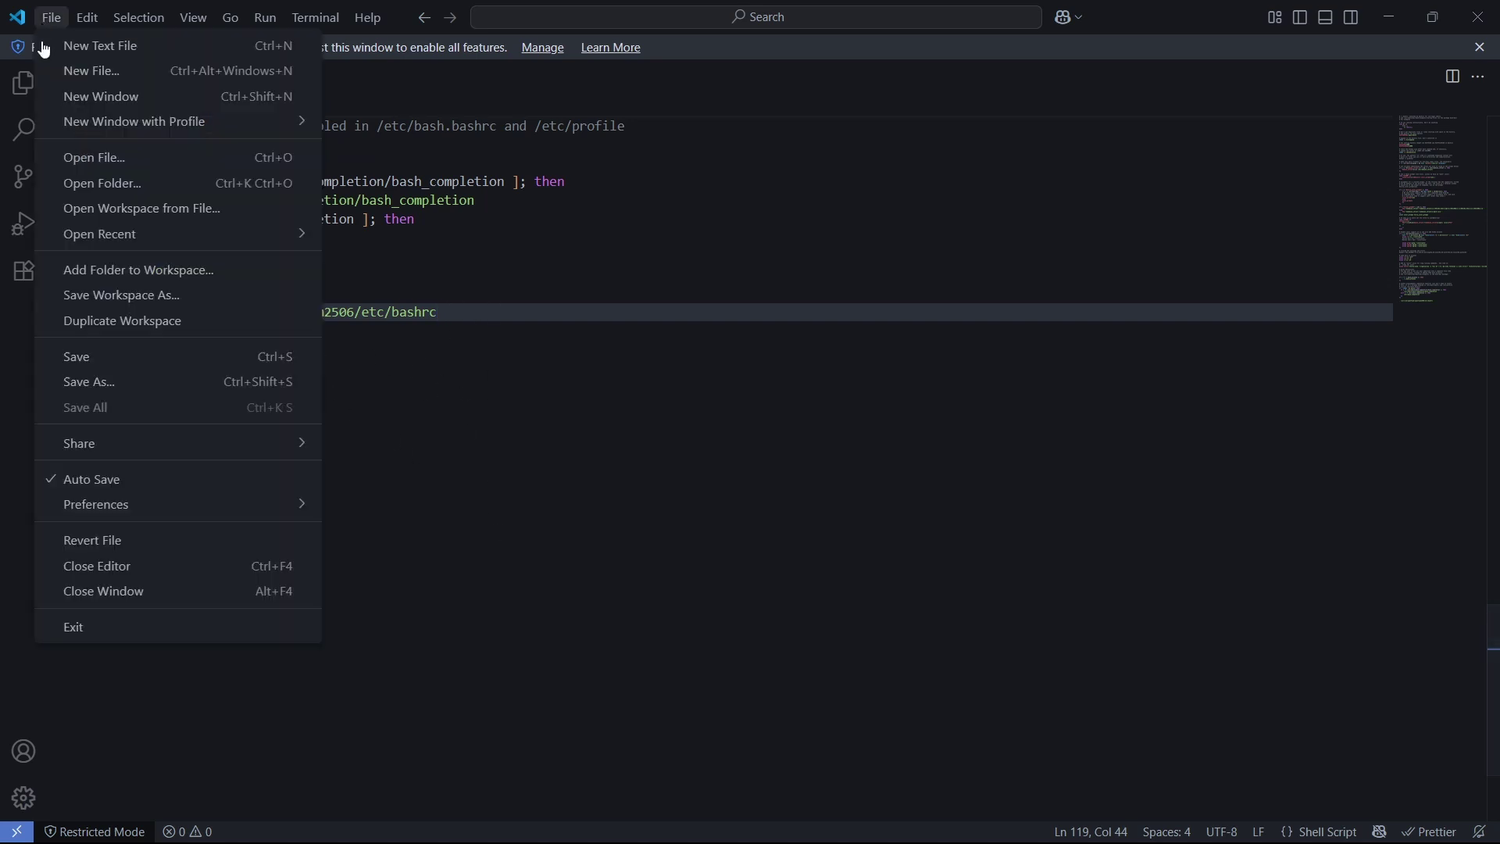
click(114, 356)
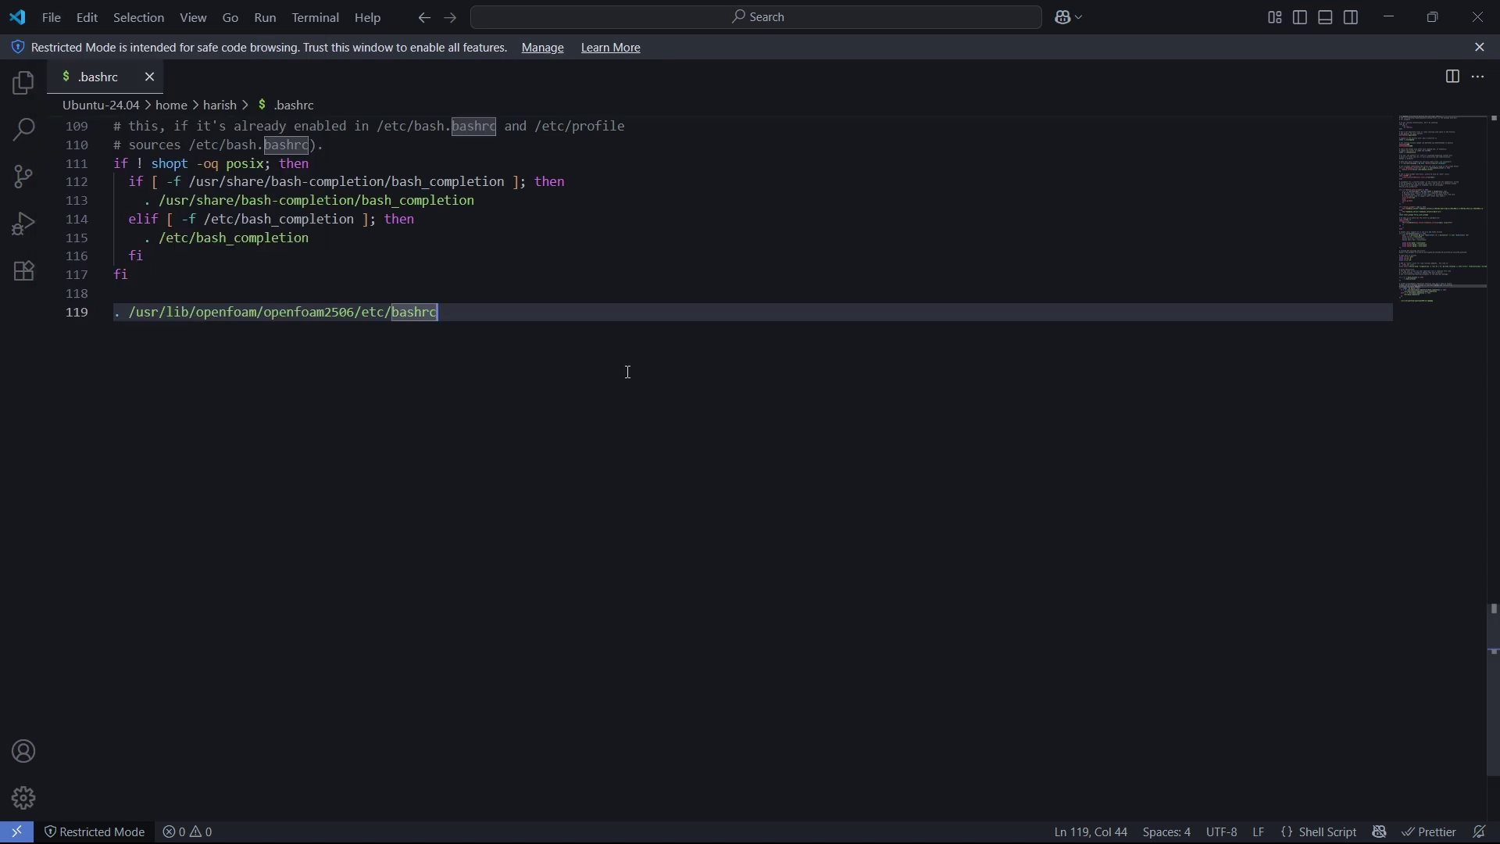
click(150, 76)
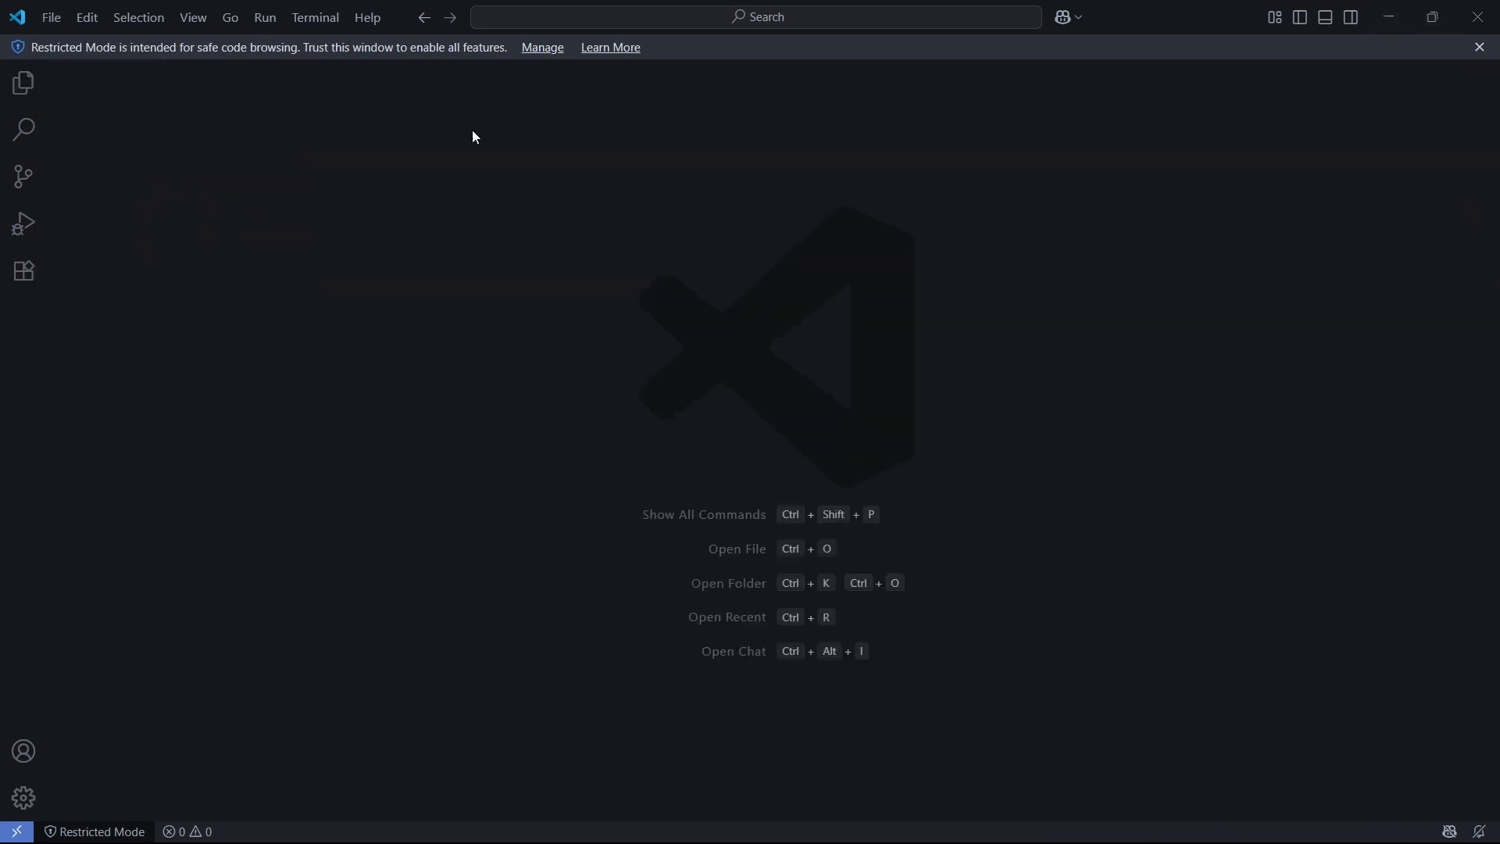
Close Visual Studio Code, exit the Ubuntu shell and restart it with wsl
click(1479, 16)
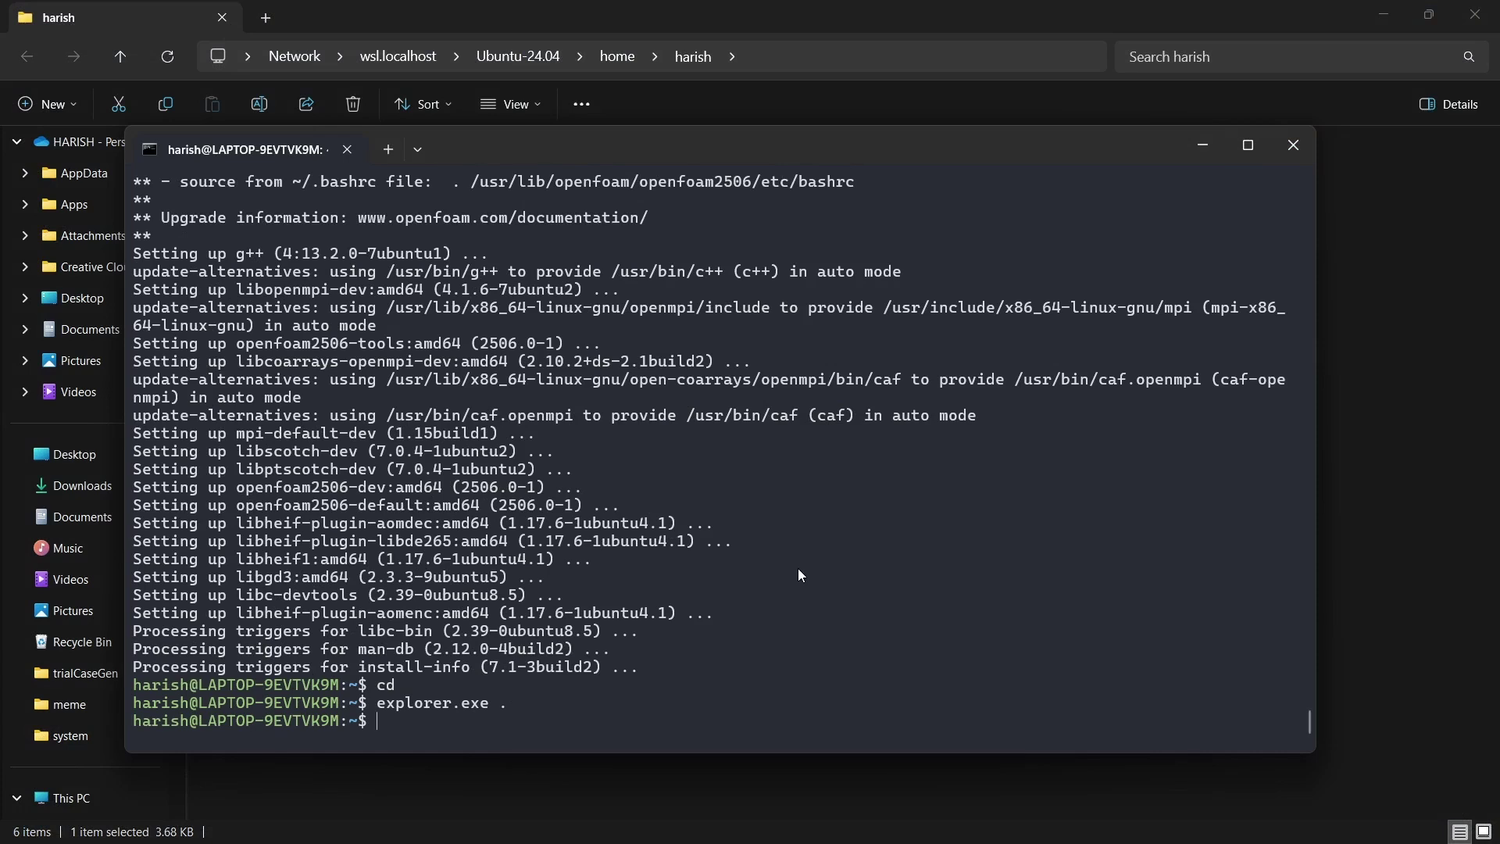
key(ctrl+d)
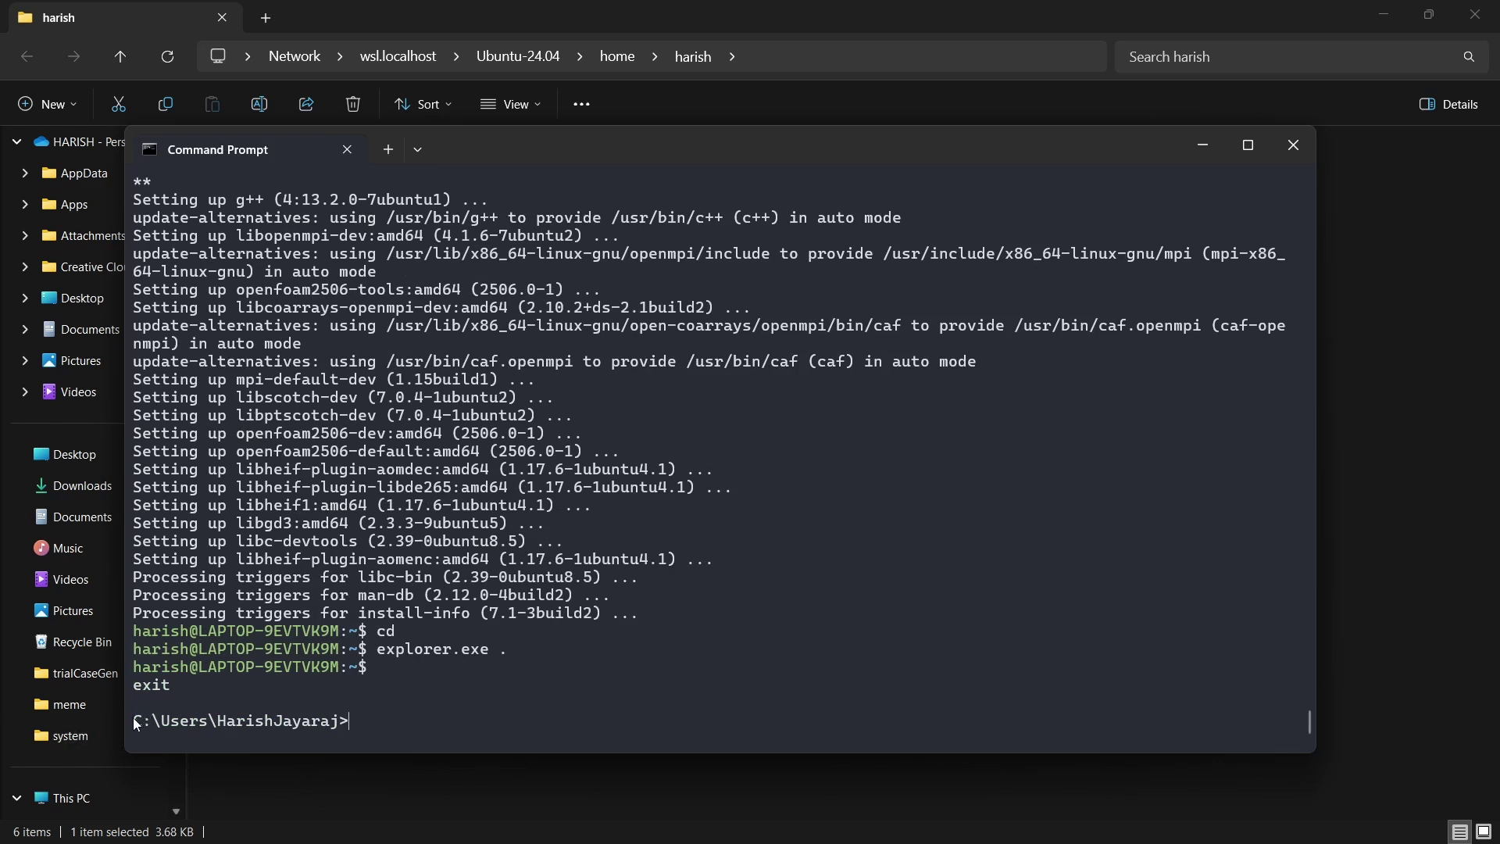
drag(133, 717, 378, 721)
key(ctrl+c)
text(wsl)
key(Return)
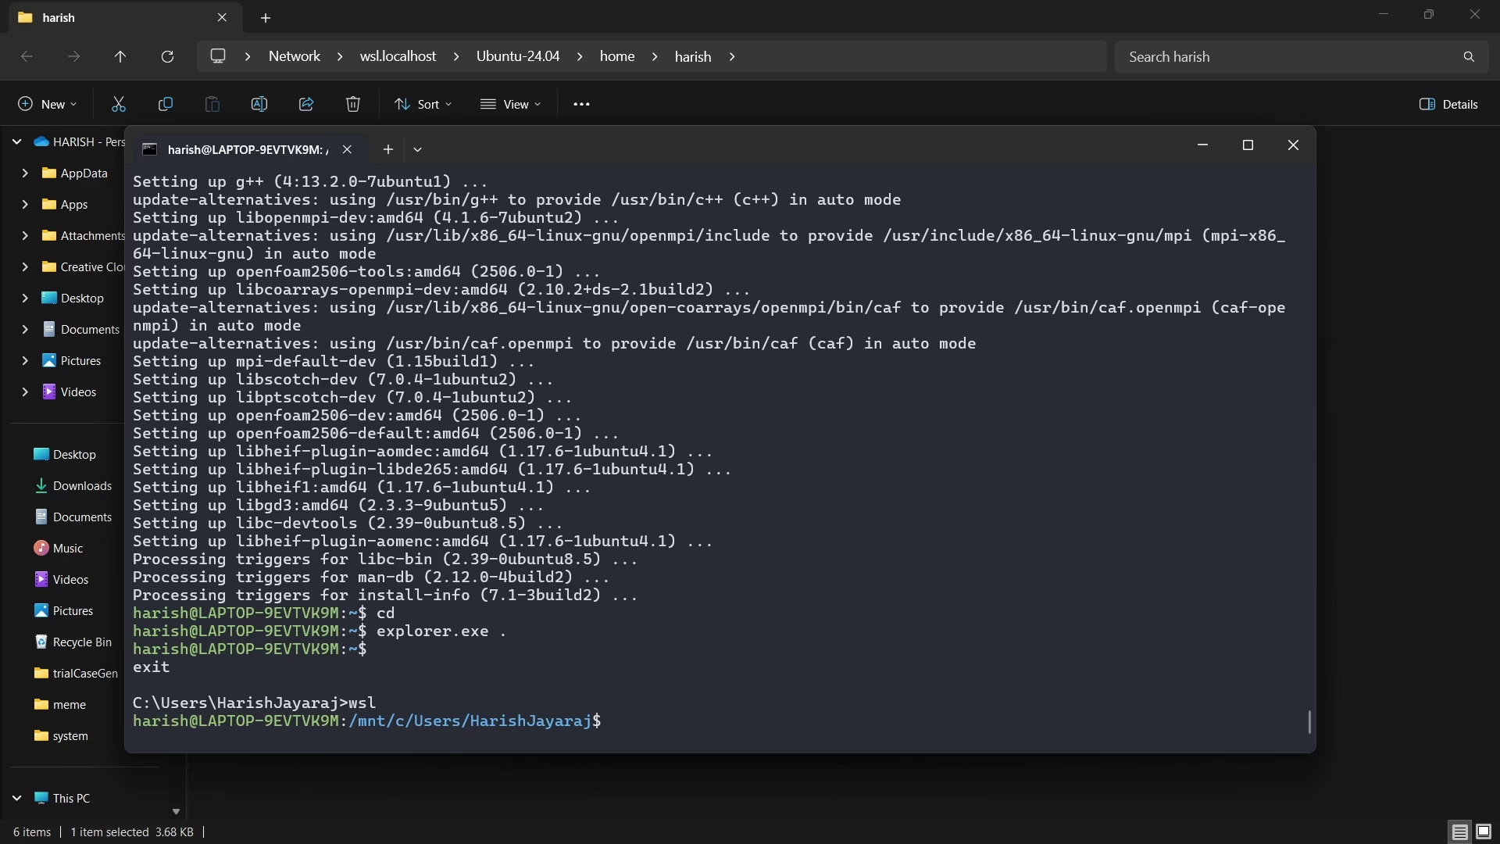
Return home with cd and open the home folder in Explorer via 'explorer.exe .'
text(cd)
key(Return)
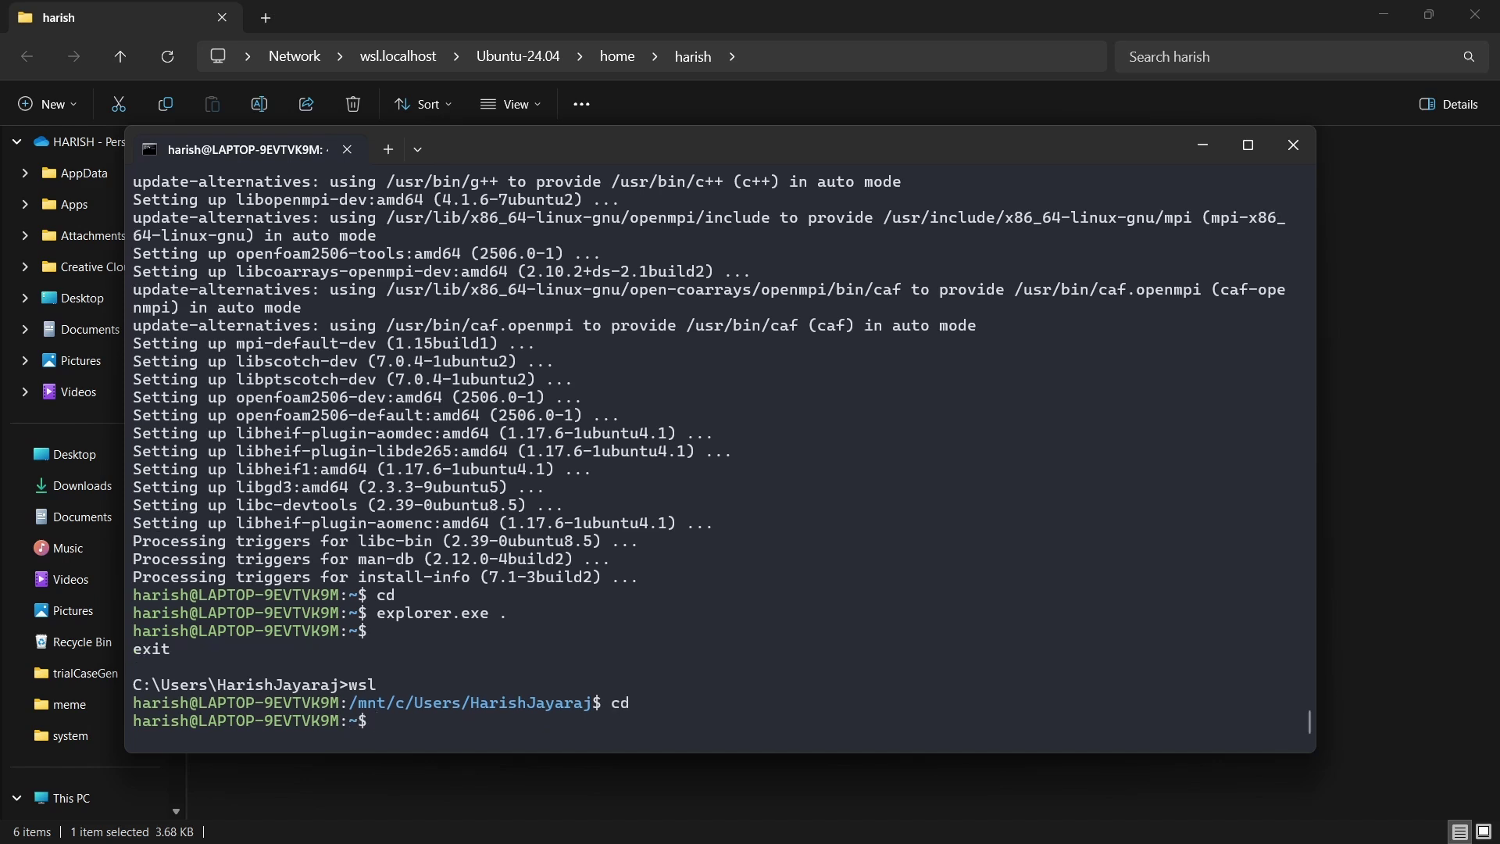
text(explorer.exe .)
key(Return)
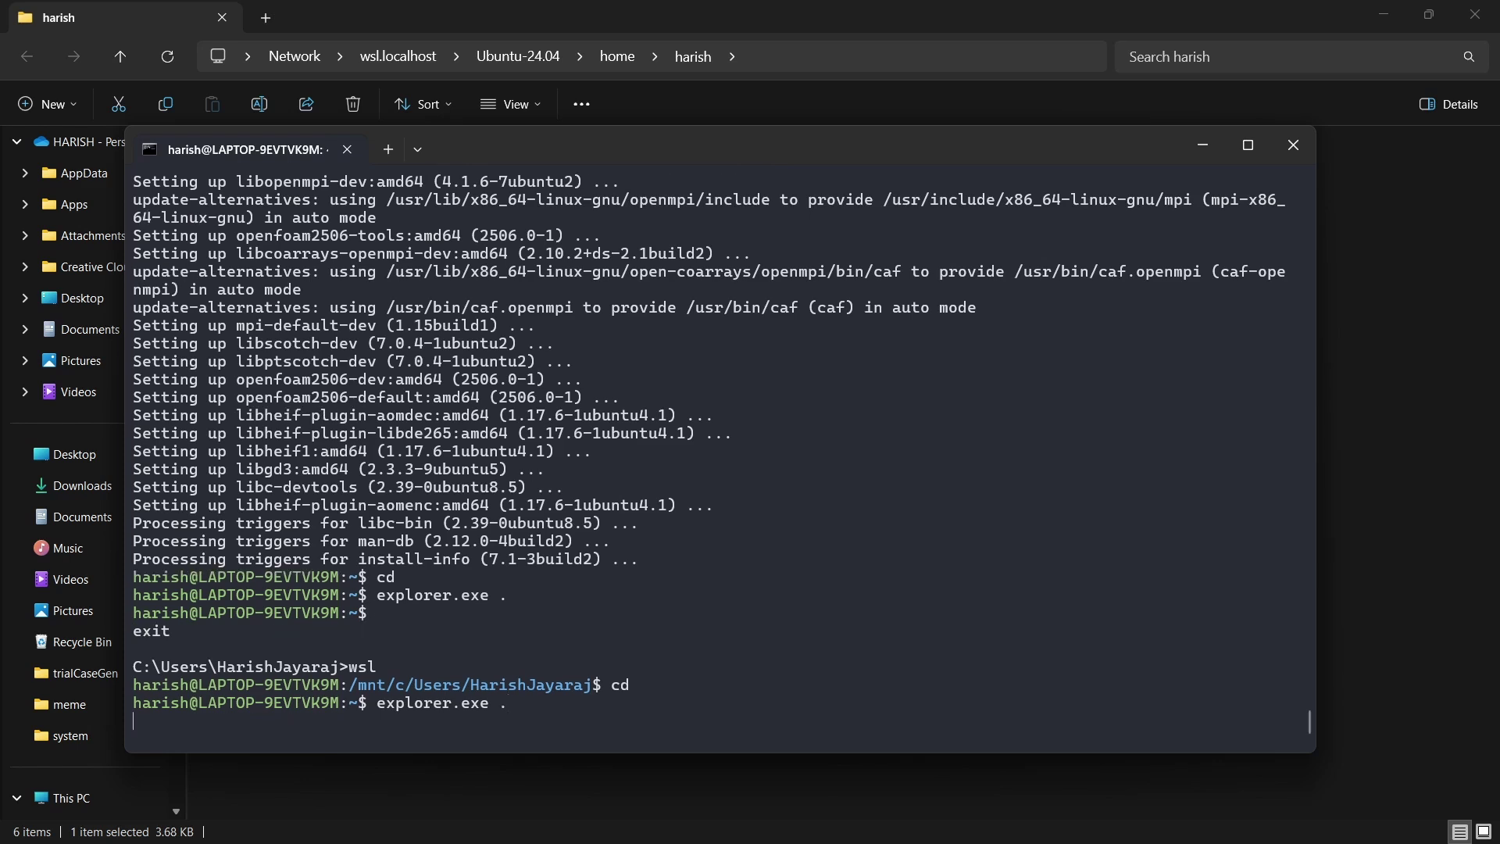
Clear the .bashrc selection in Explorer, then create the run folder with 'mkdir -p $FOAM_RUN'
key(alt+Tab)
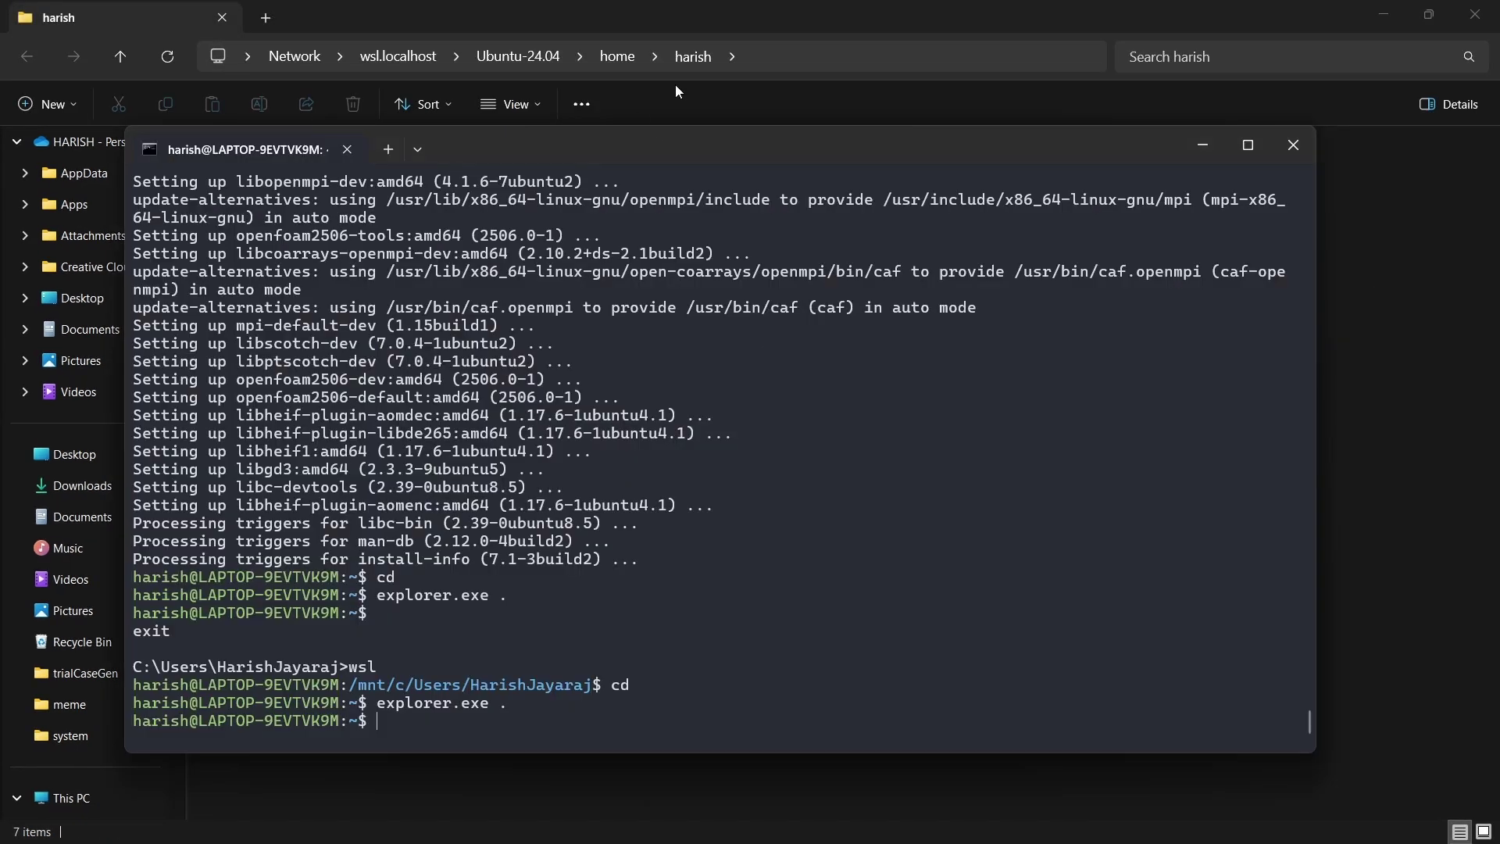
click(688, 13)
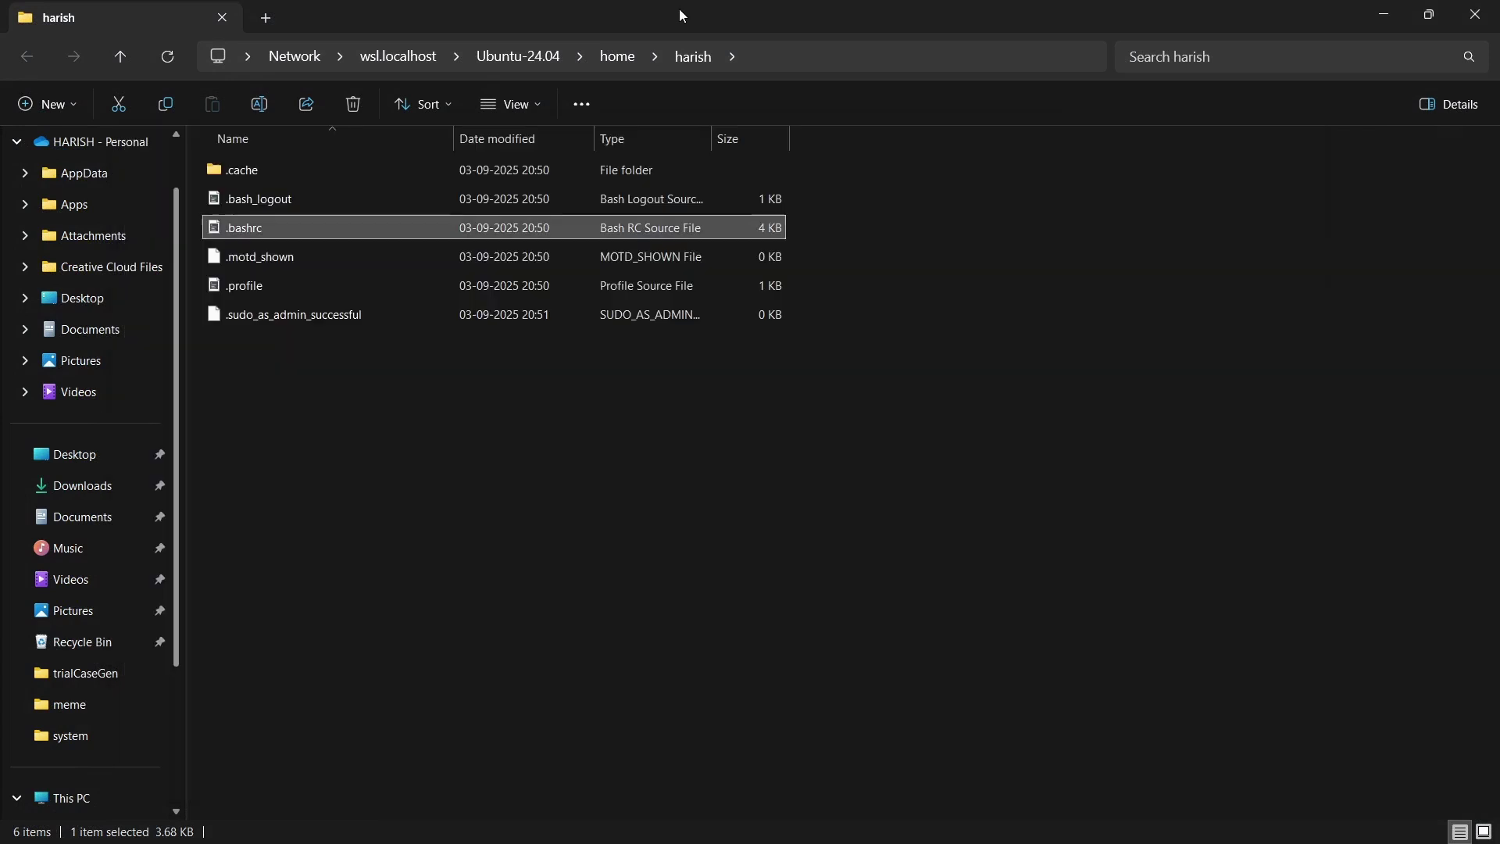
click(480, 411)
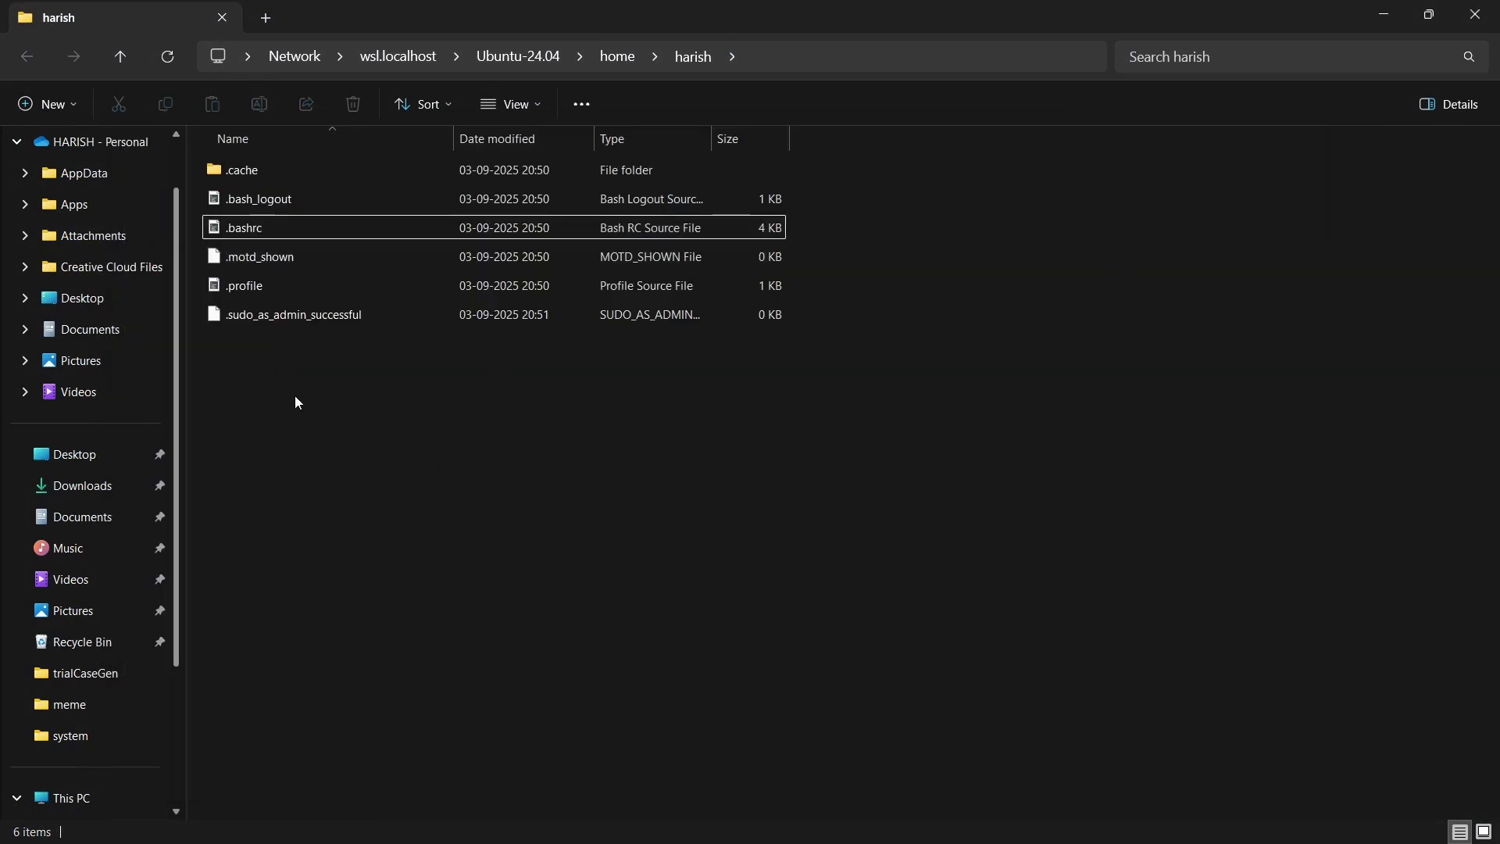
key(alt+Tab)
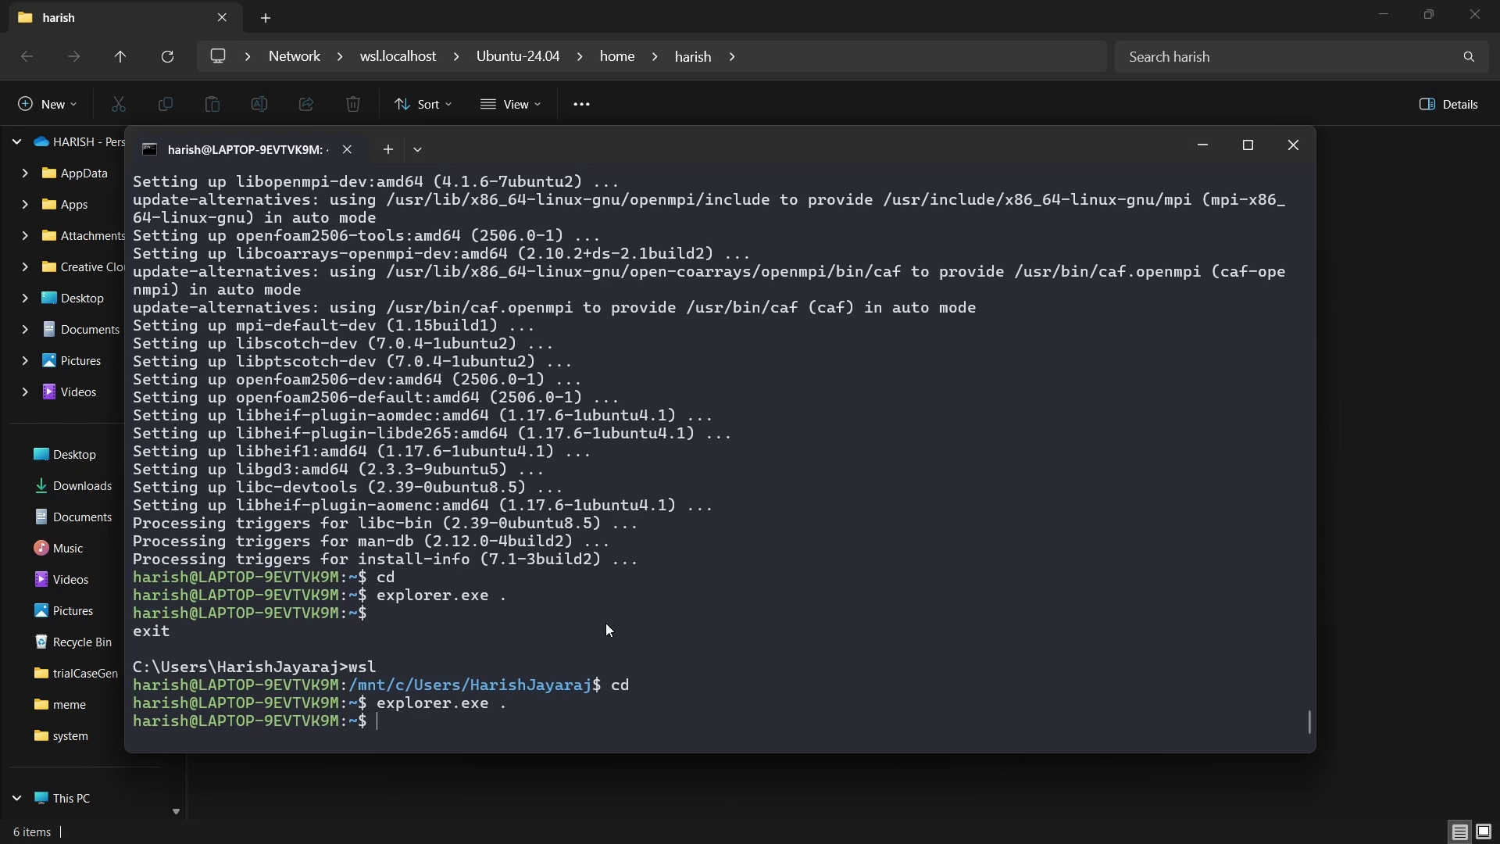
text(mkdir -p $FOAM_RU)
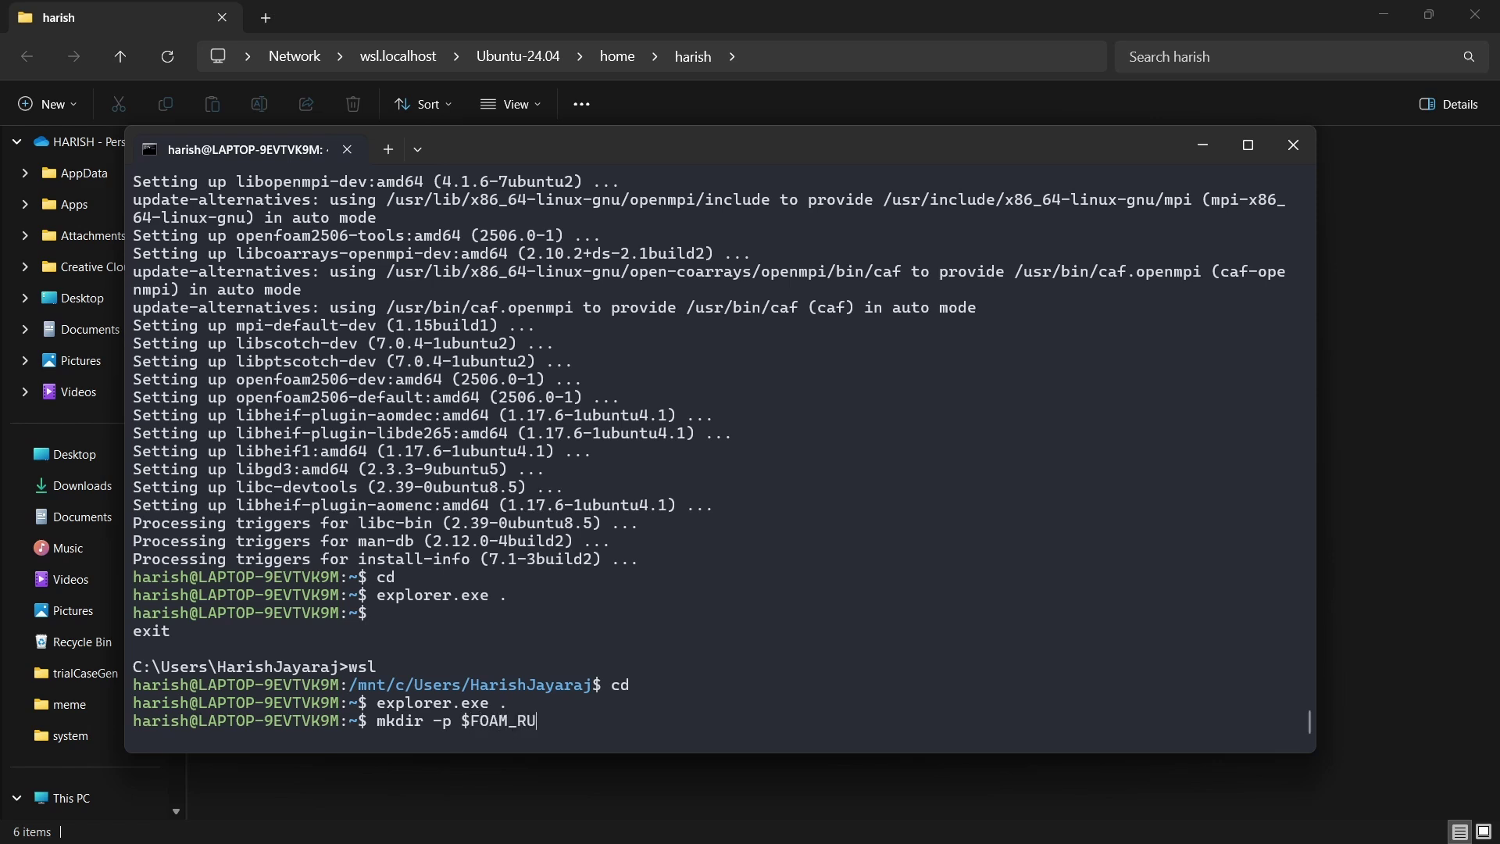
text(N)
key(Return)
Refresh Explorer, browse OpenFOAM to the user's v2506 run folder to confirm it's empty, then go back
key(alt+Tab)
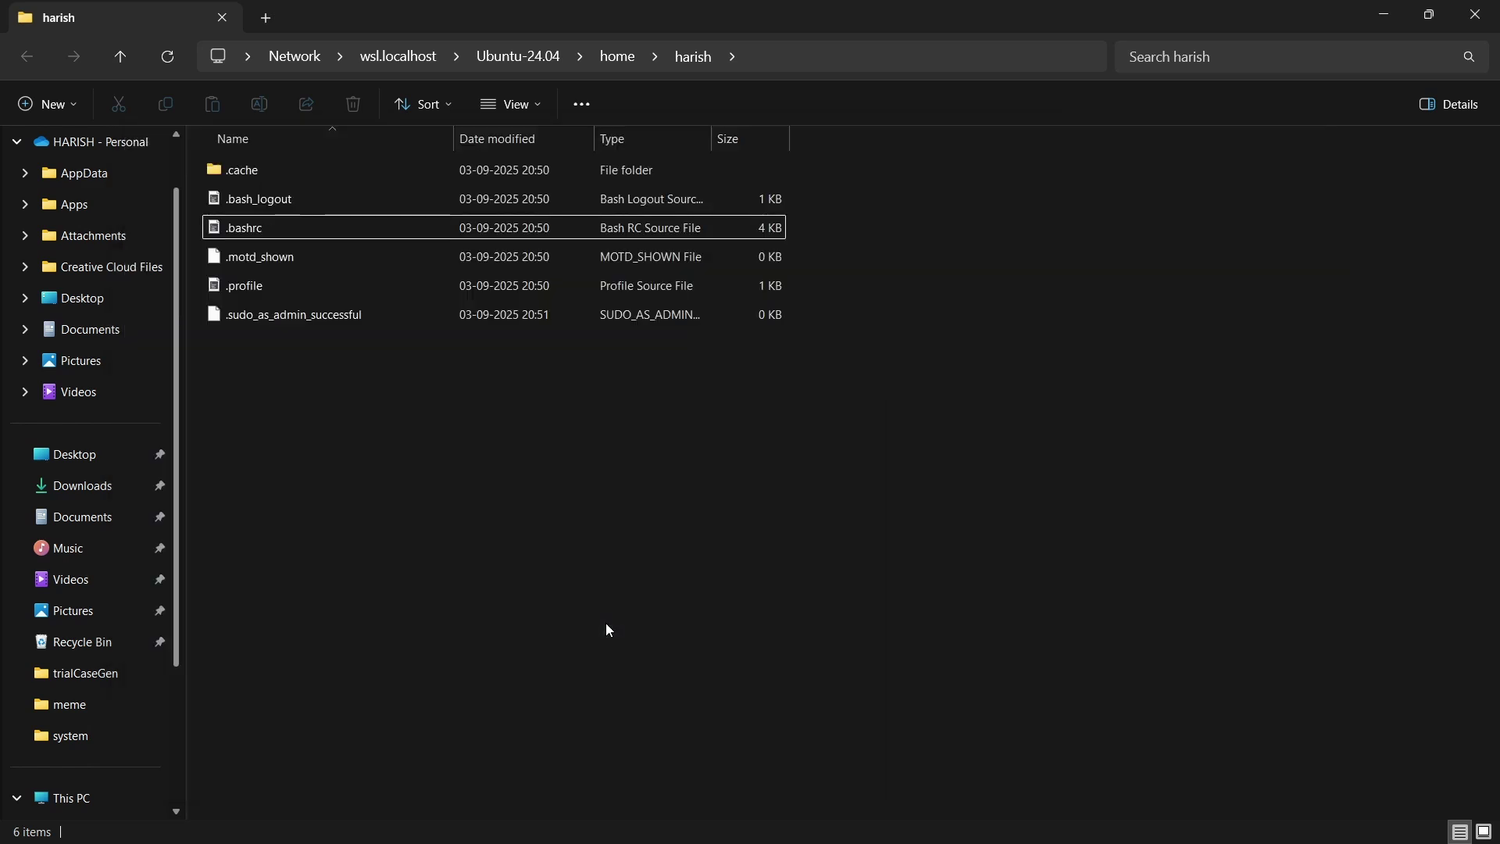
click(168, 57)
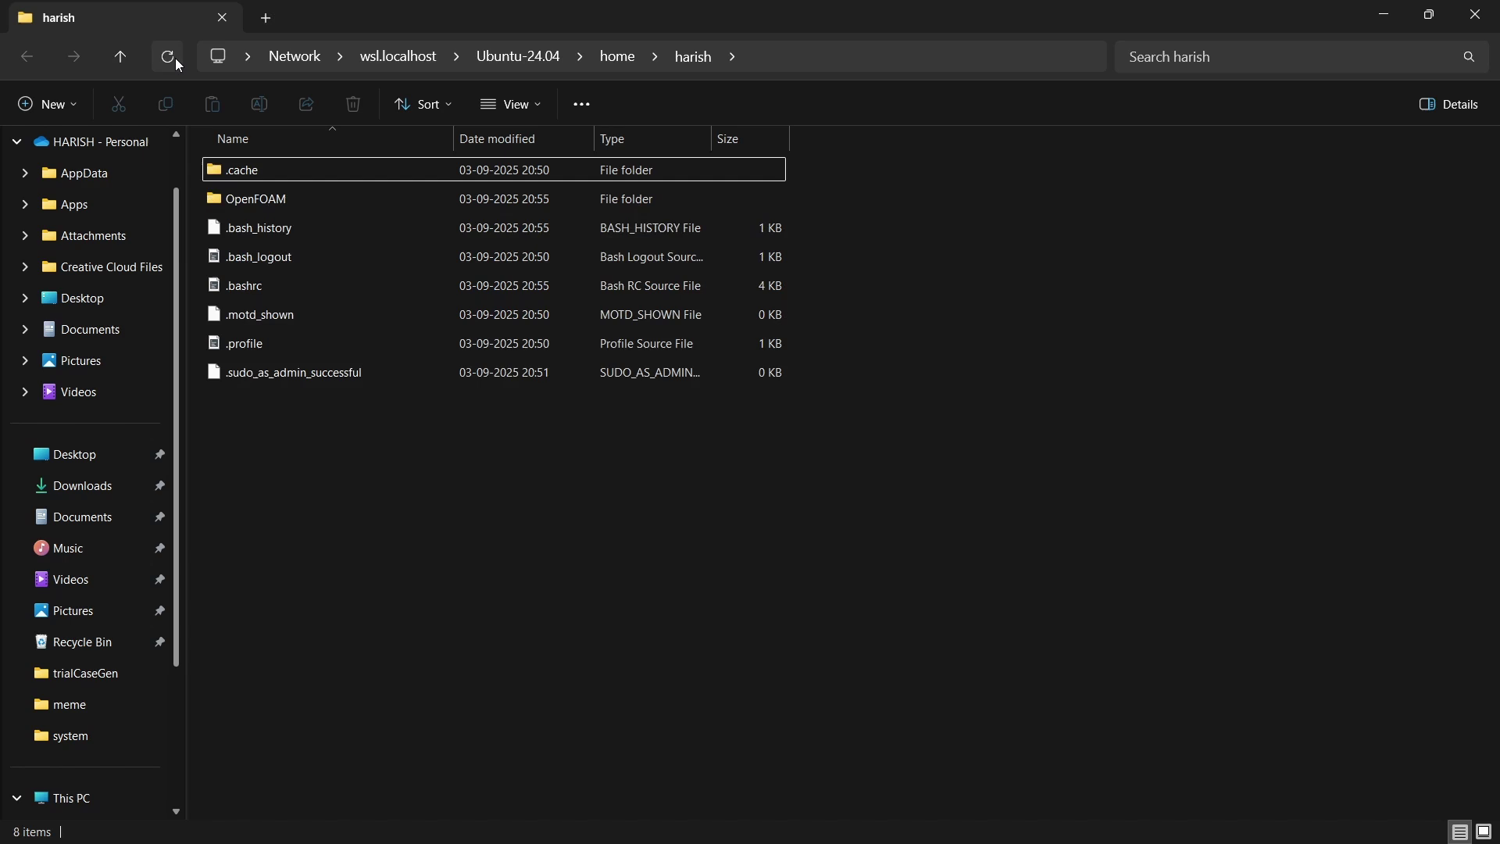
double_click(268, 202)
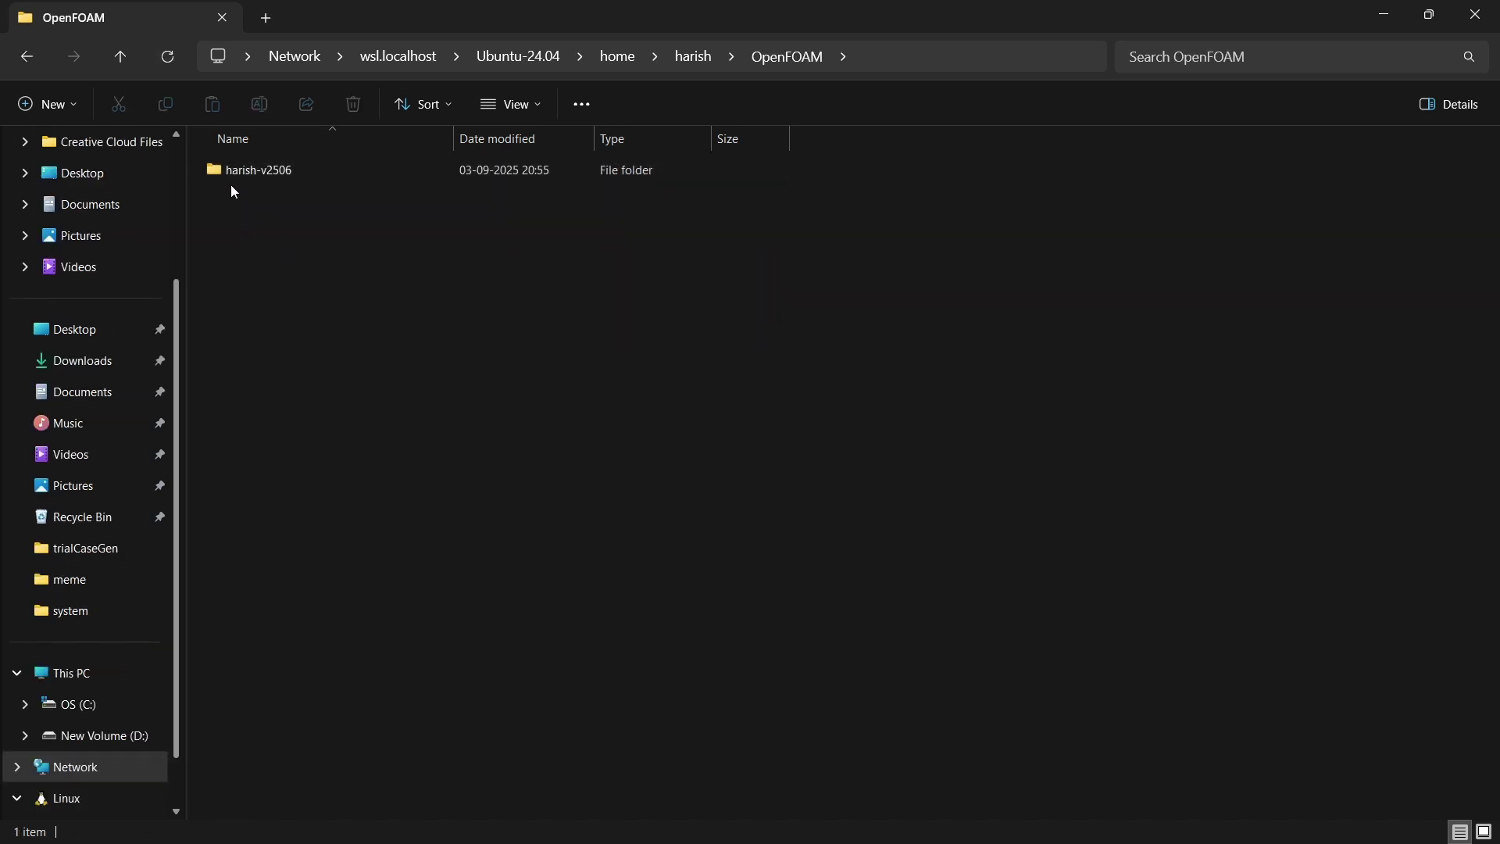
double_click(285, 167)
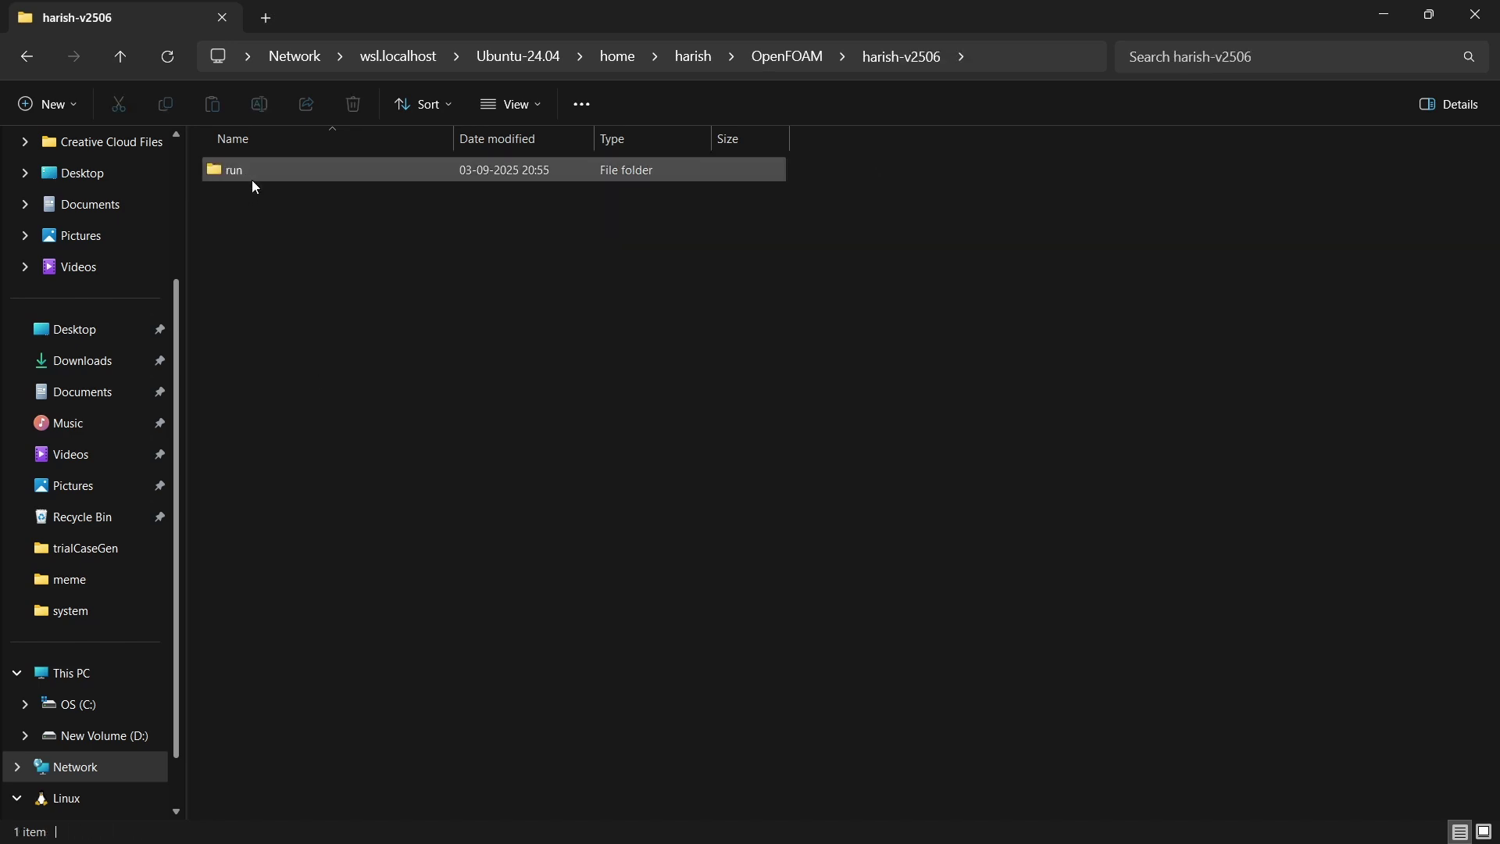
double_click(265, 174)
key(alt+Left)
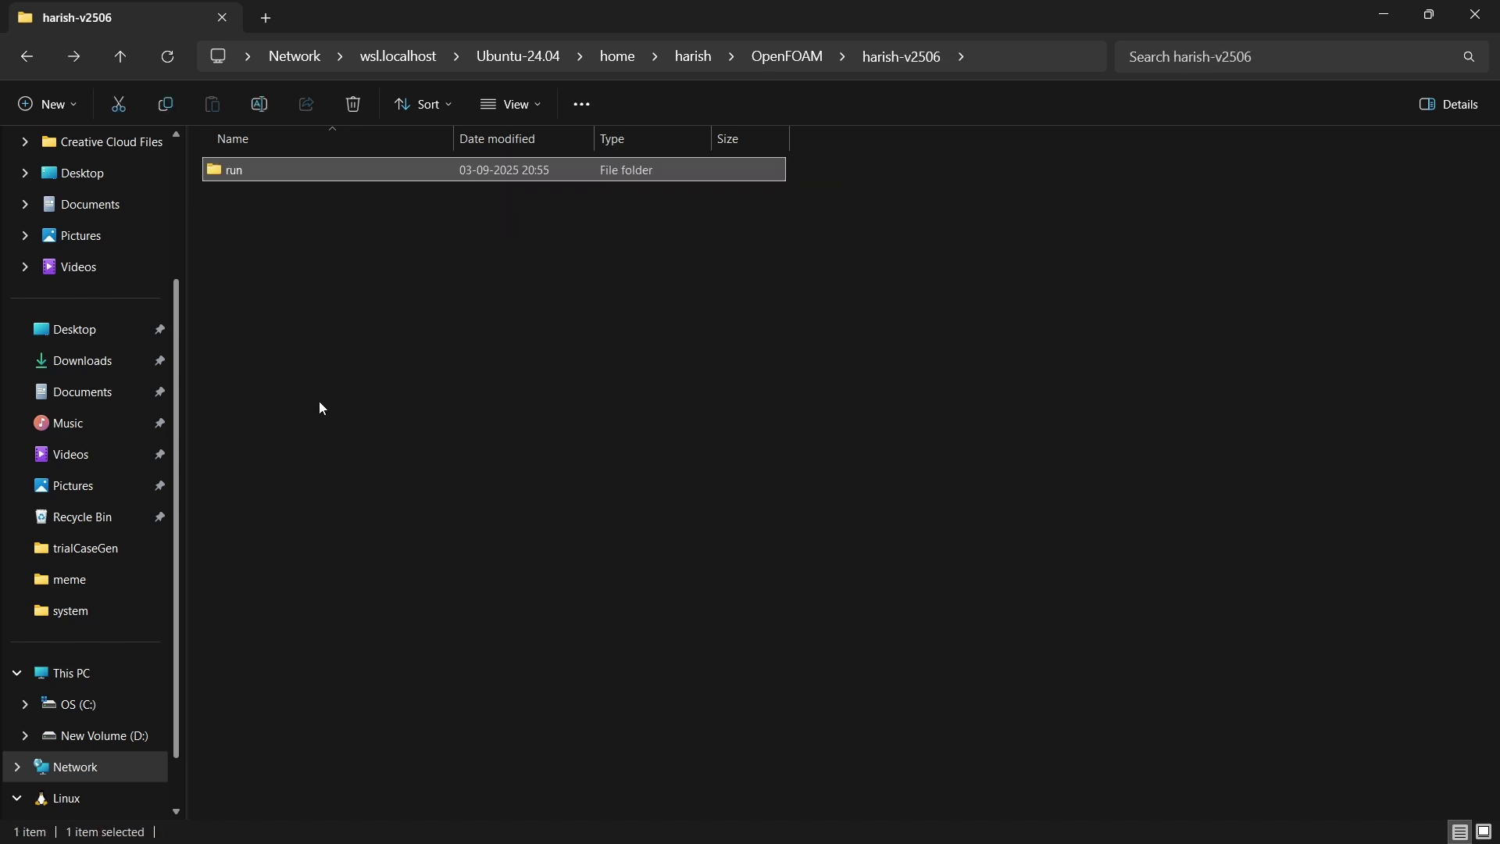
key(alt+Tab)
From the run directory, verify the install with 'blockMesh -help' and 'simpleFoam -help'
text(run)
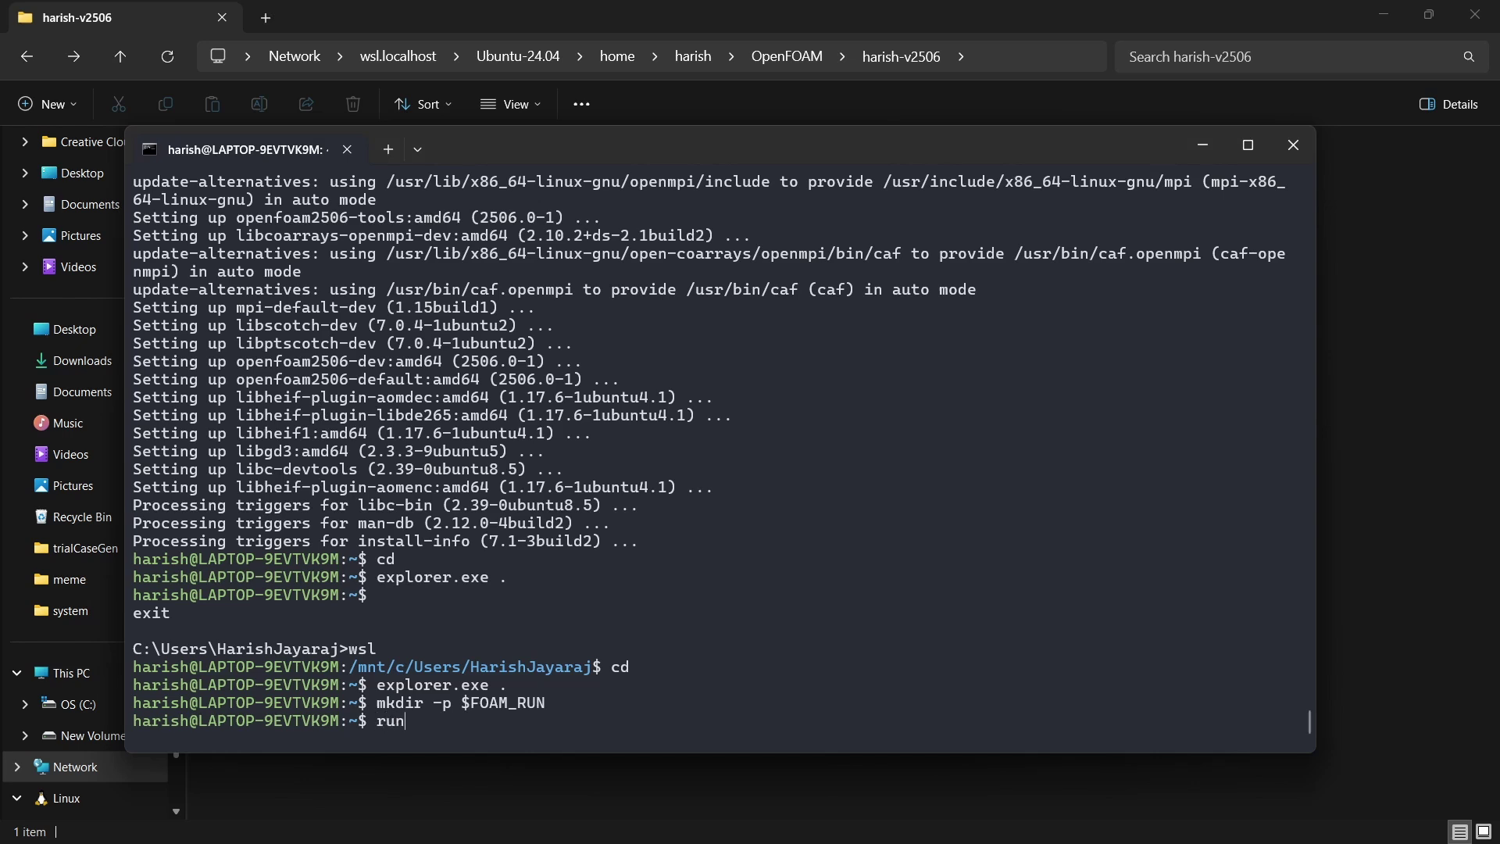
key(Return)
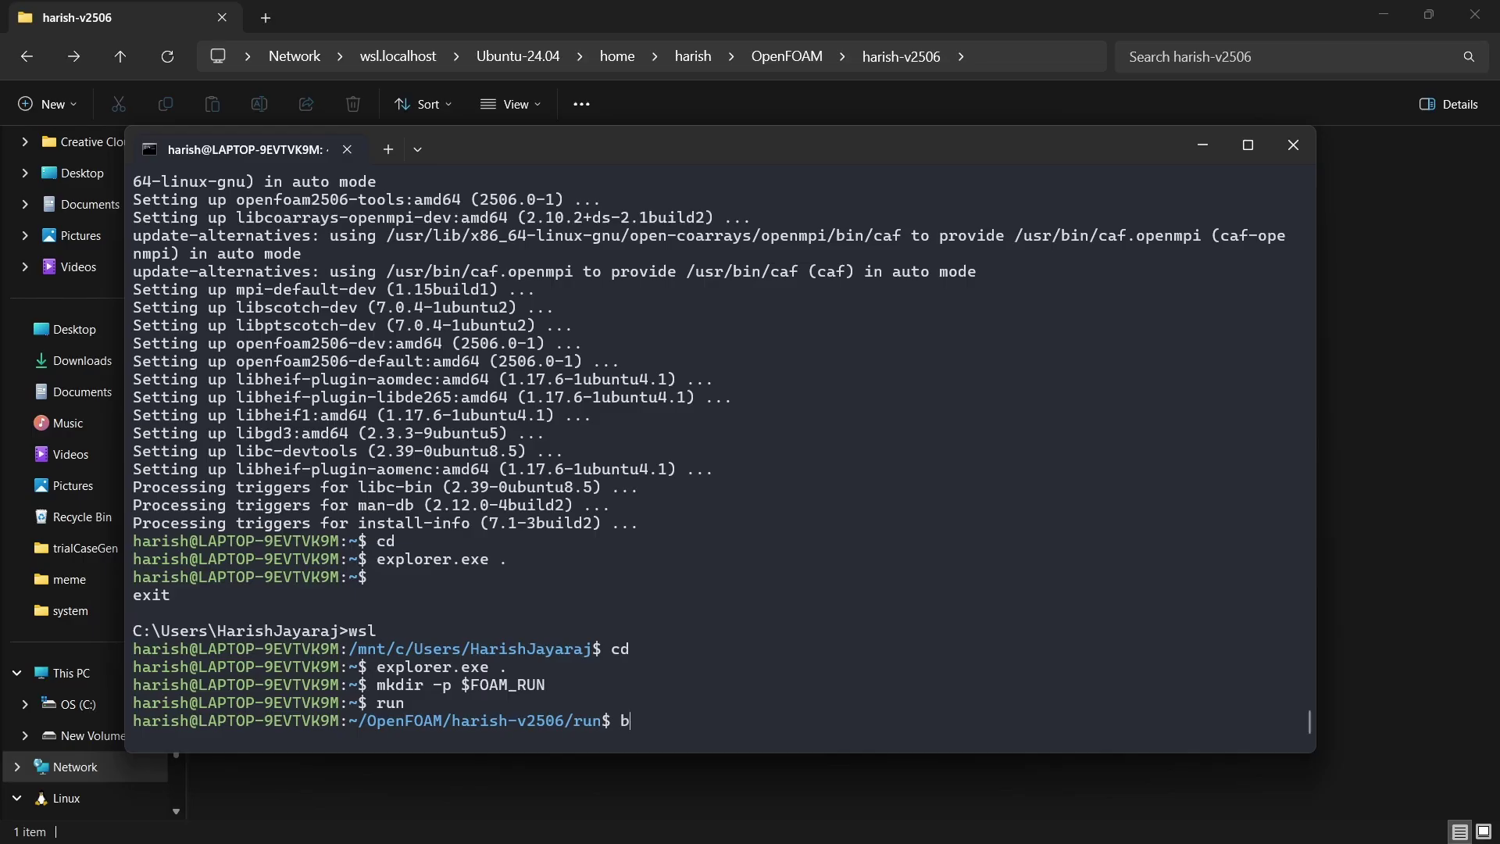
text(lockM)
text(esh -help)
key(Return)
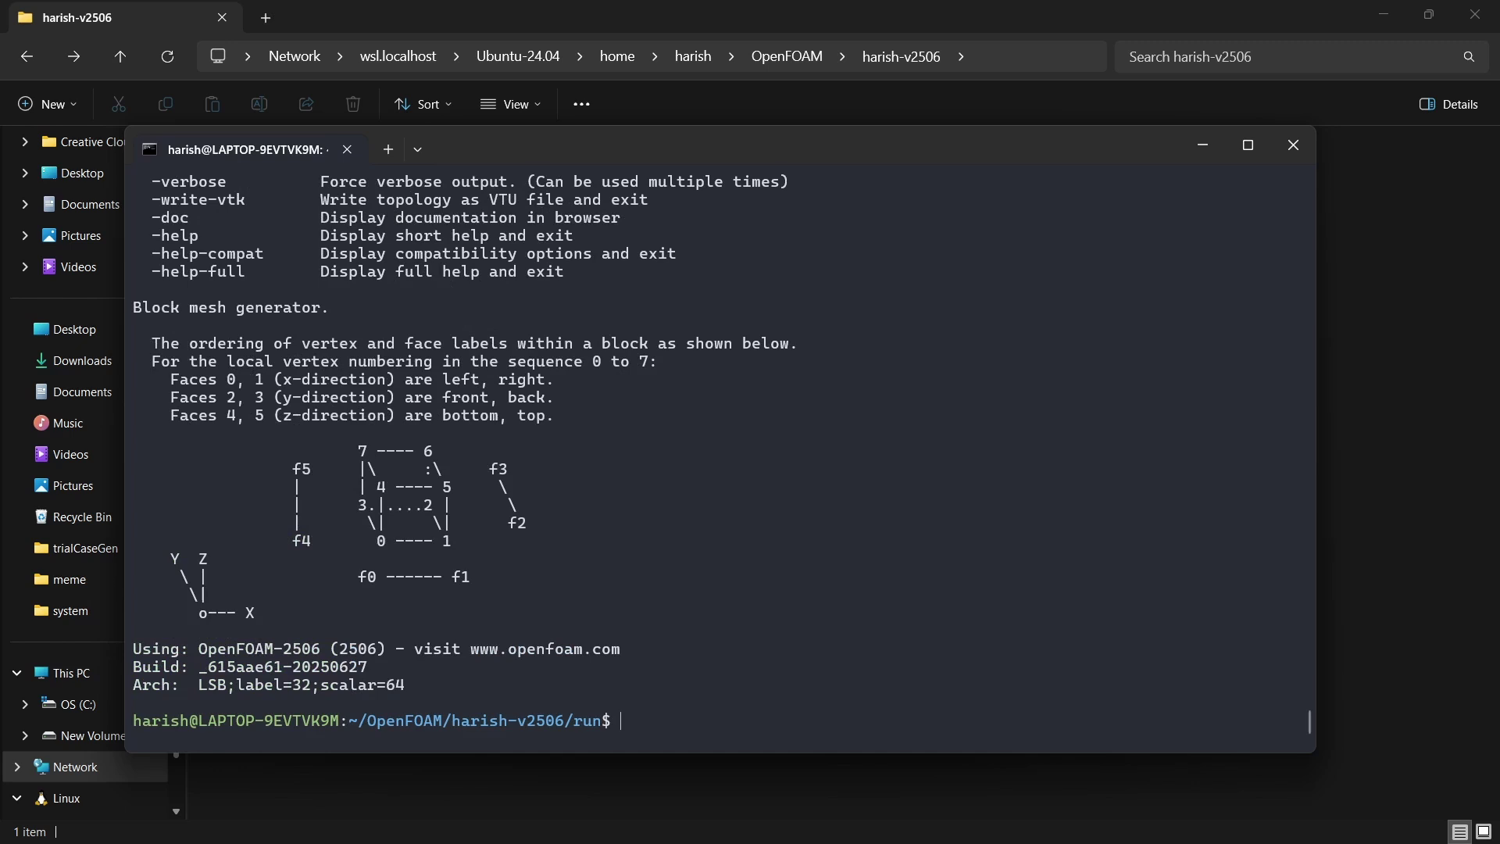
text(simpleFoam -help)
key(Return)
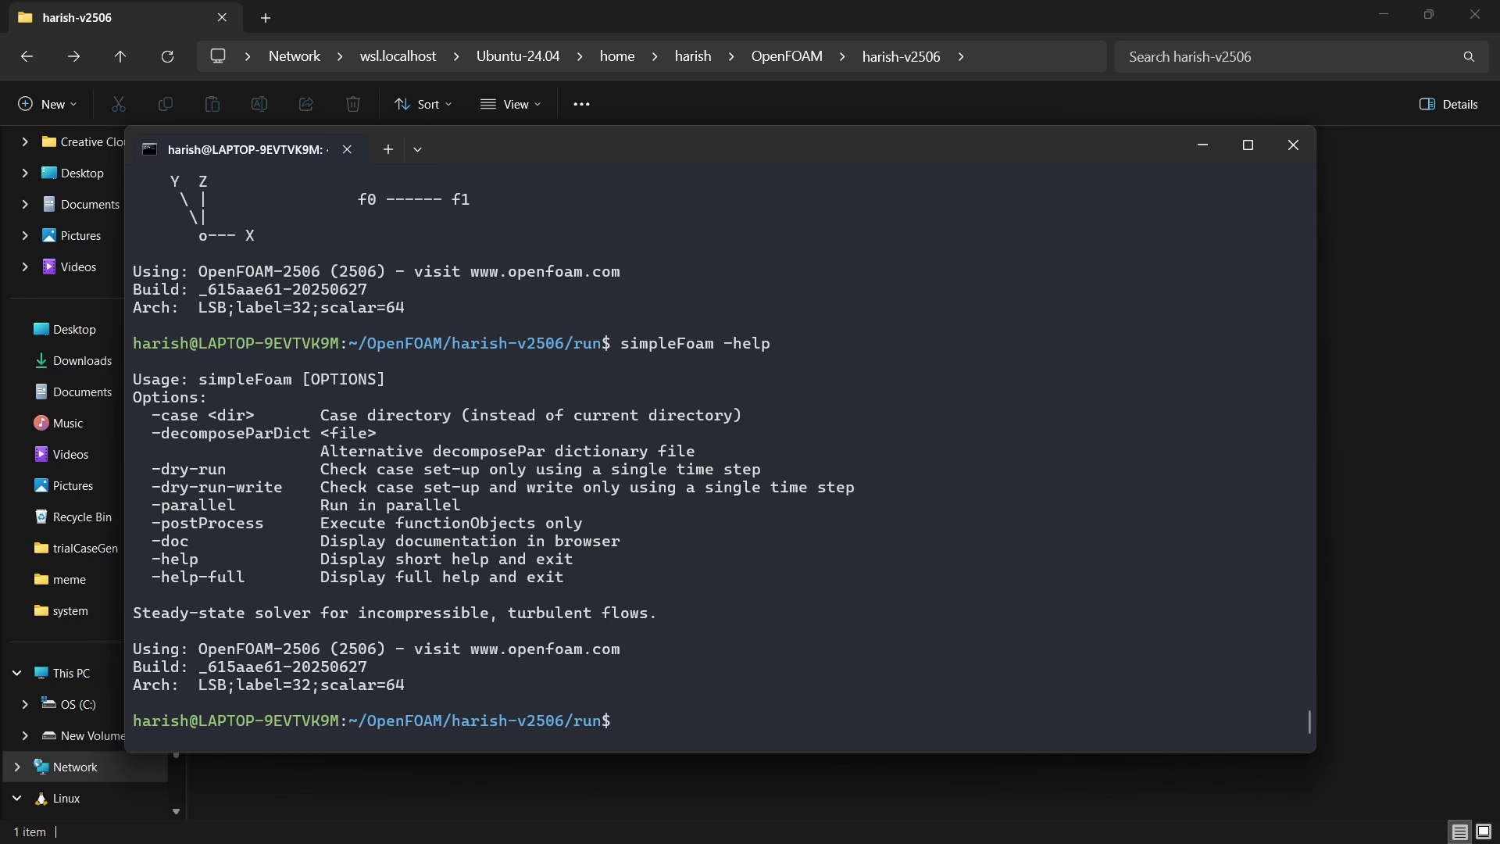
Open This PC in Explorer, then return home with cd and exit the Ubuntu shell
click(256, 25)
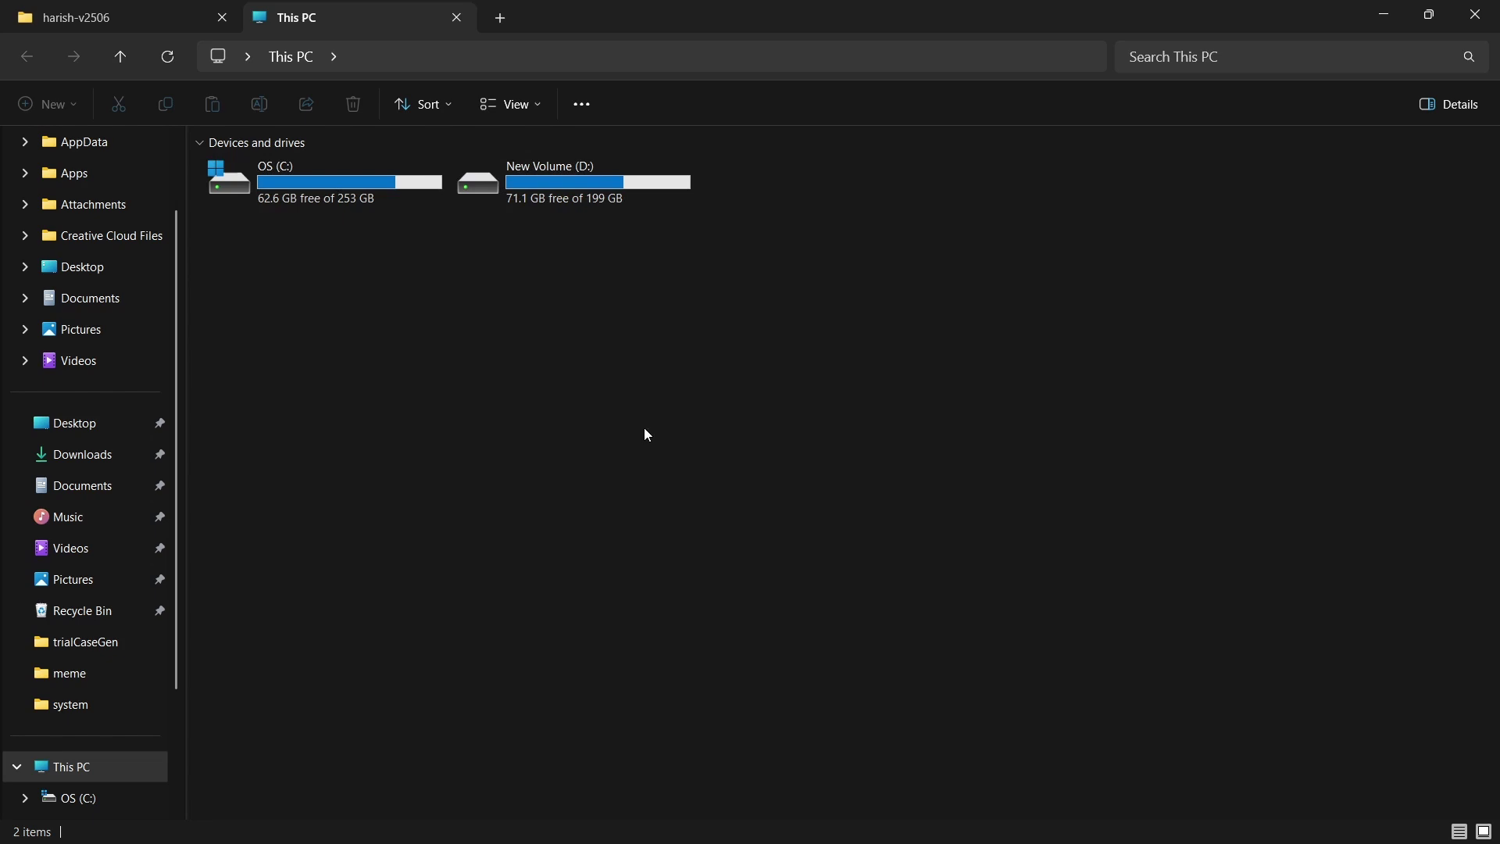
key(alt+Tab)
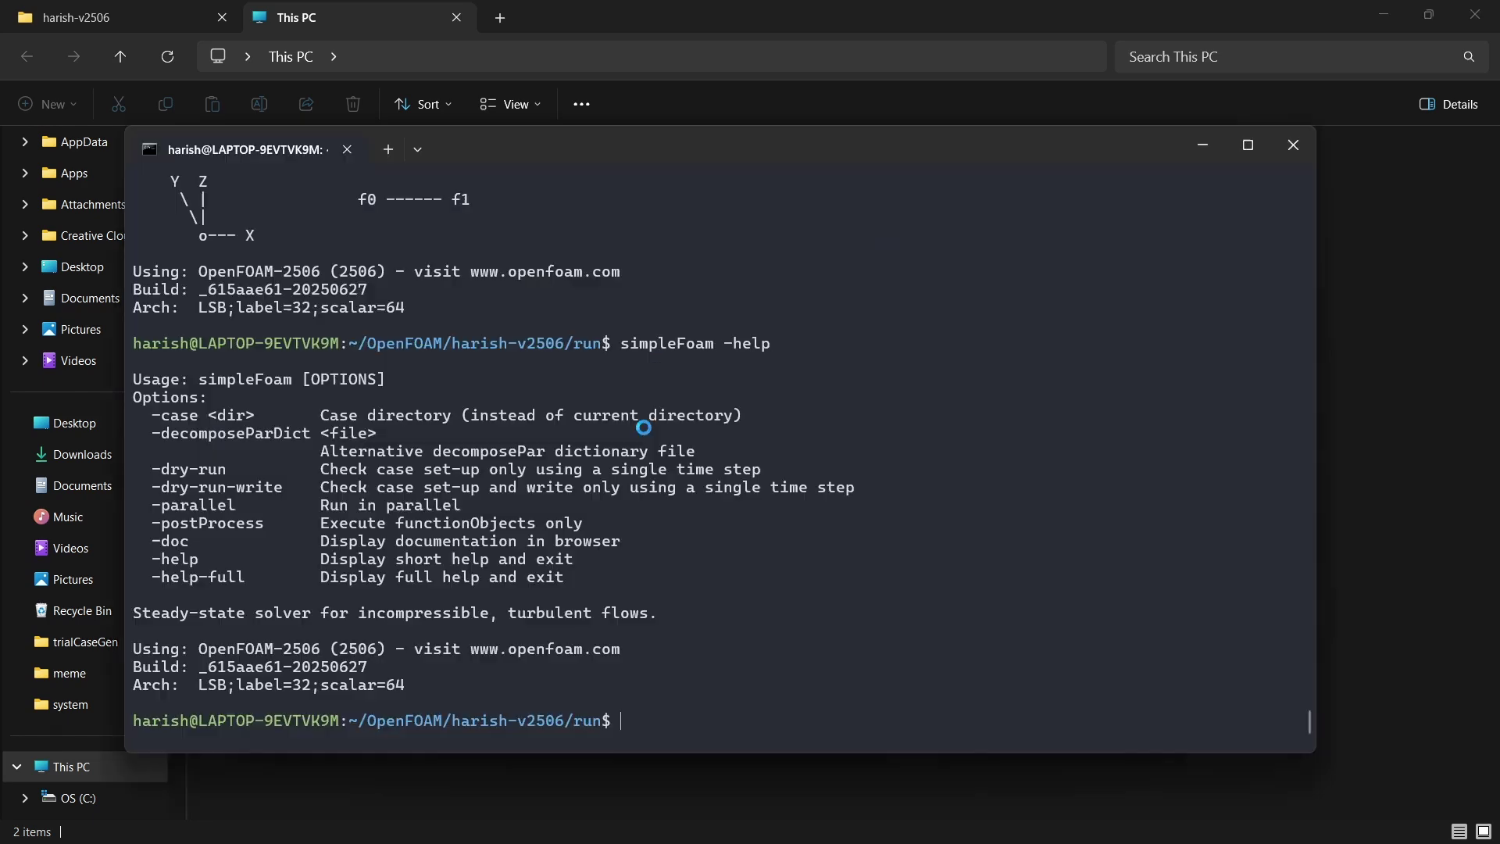
text(cd)
key(Return)
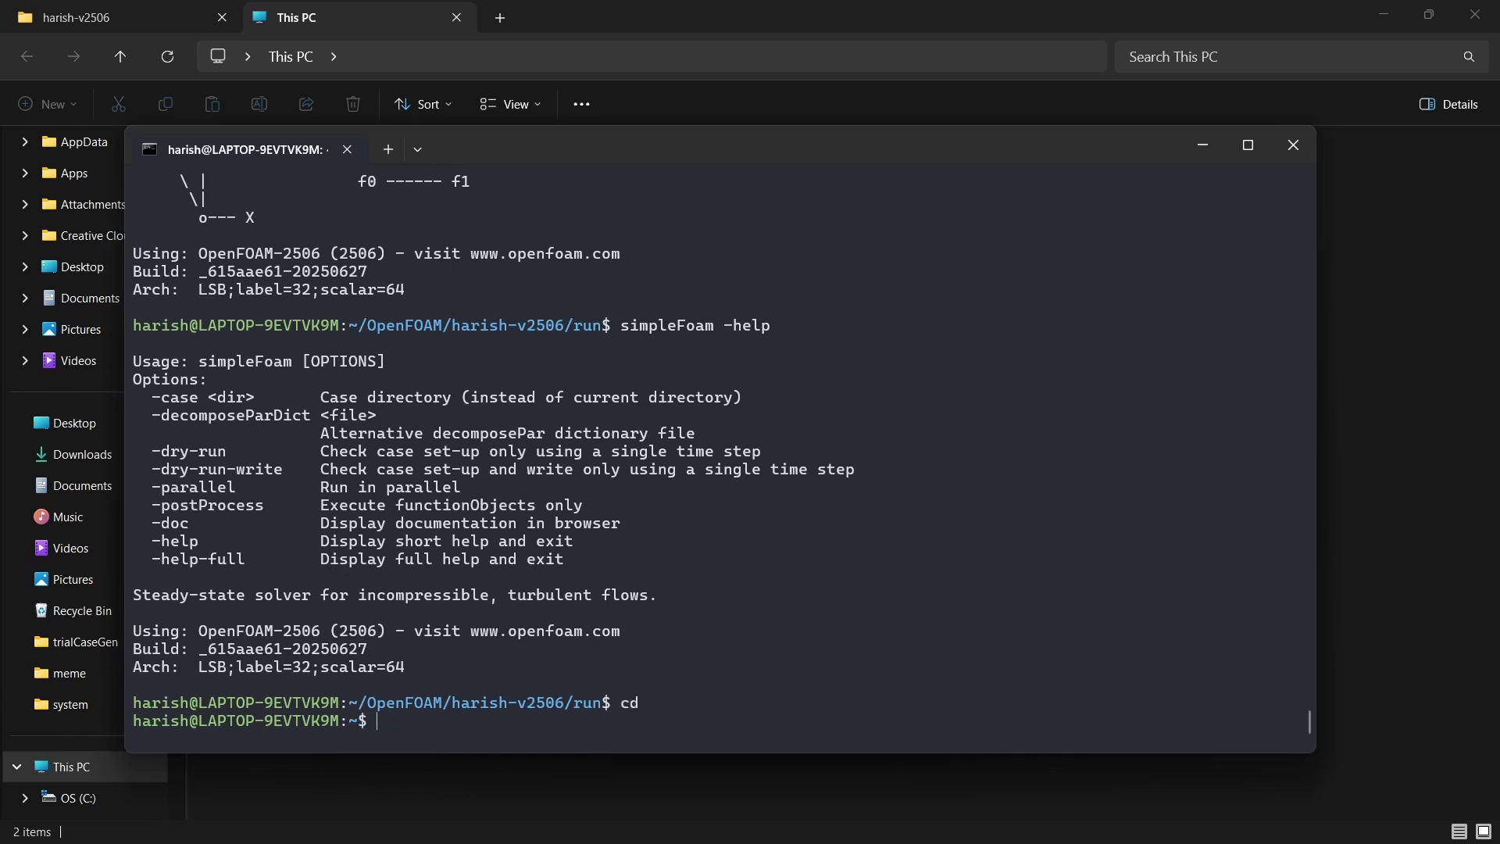
key(ctrl+d)
Relaunch Command Prompt, start a wsl Ubuntu shell, go home and clear the screen
click(1276, 154)
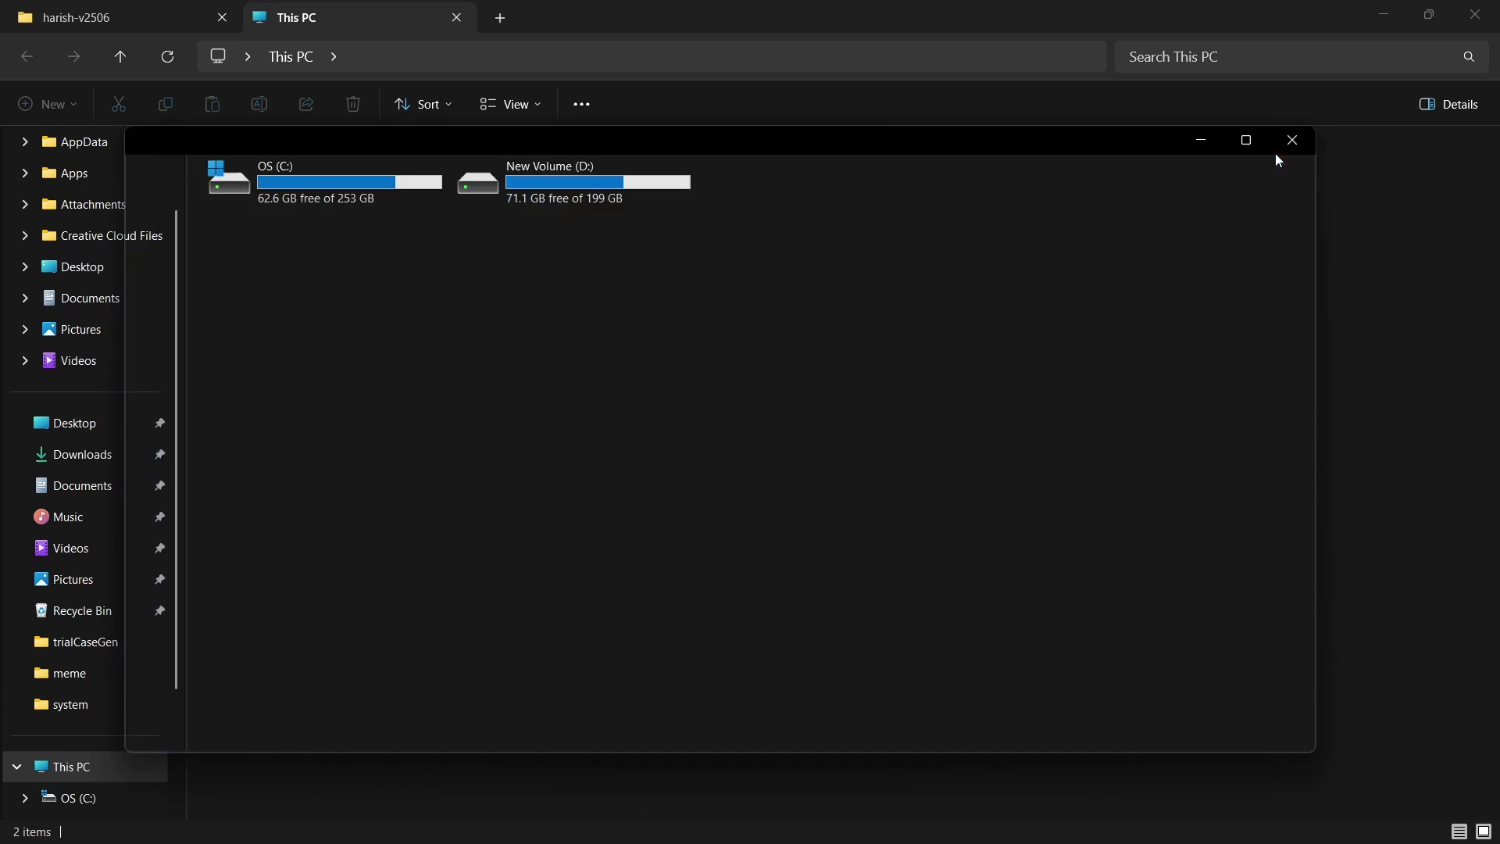
key(super)
text(comm)
key(Return)
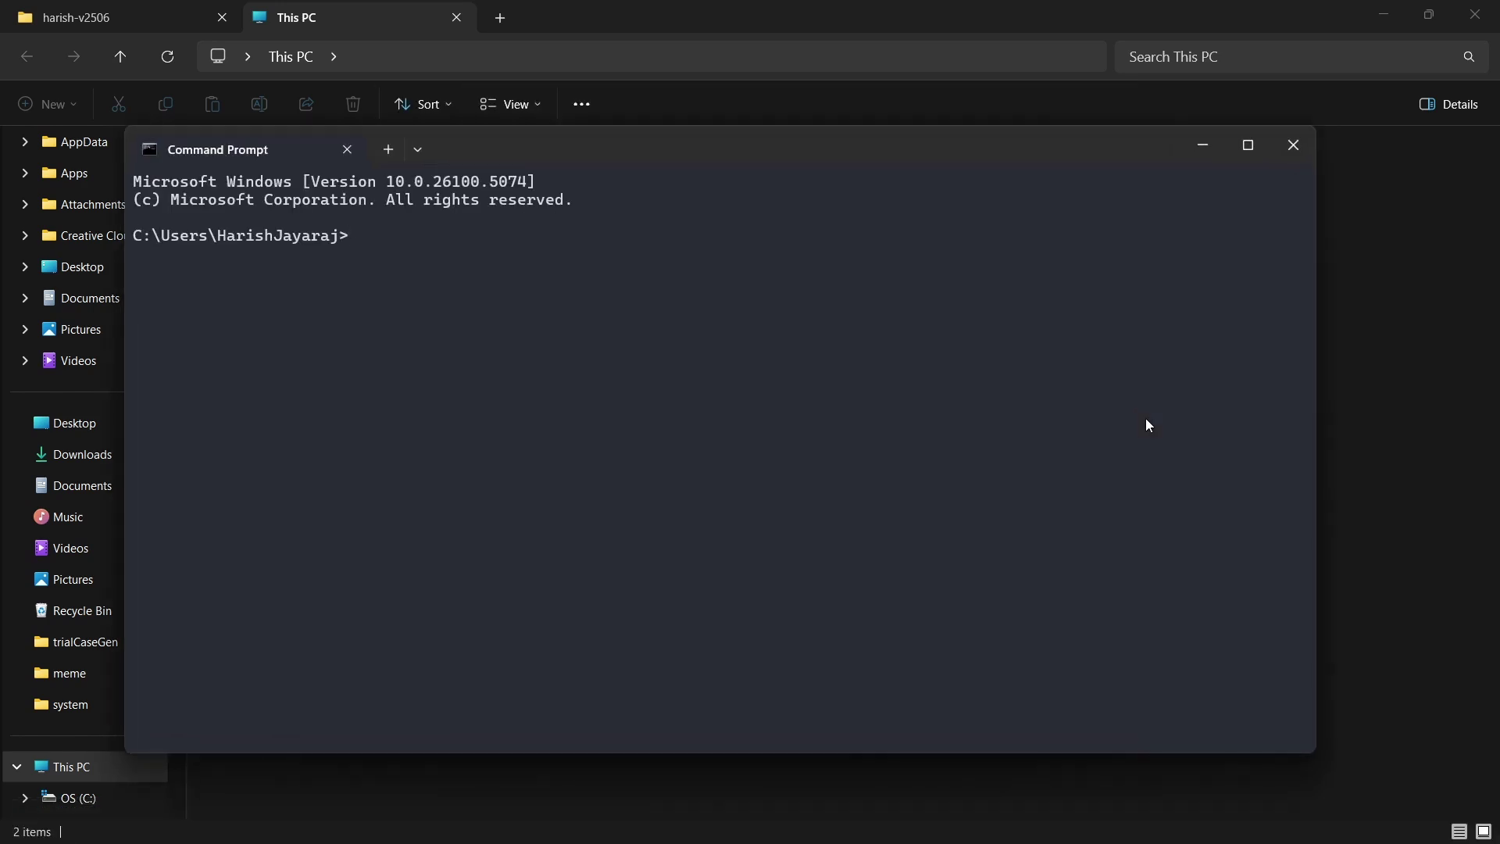
text(wsl)
key(Return)
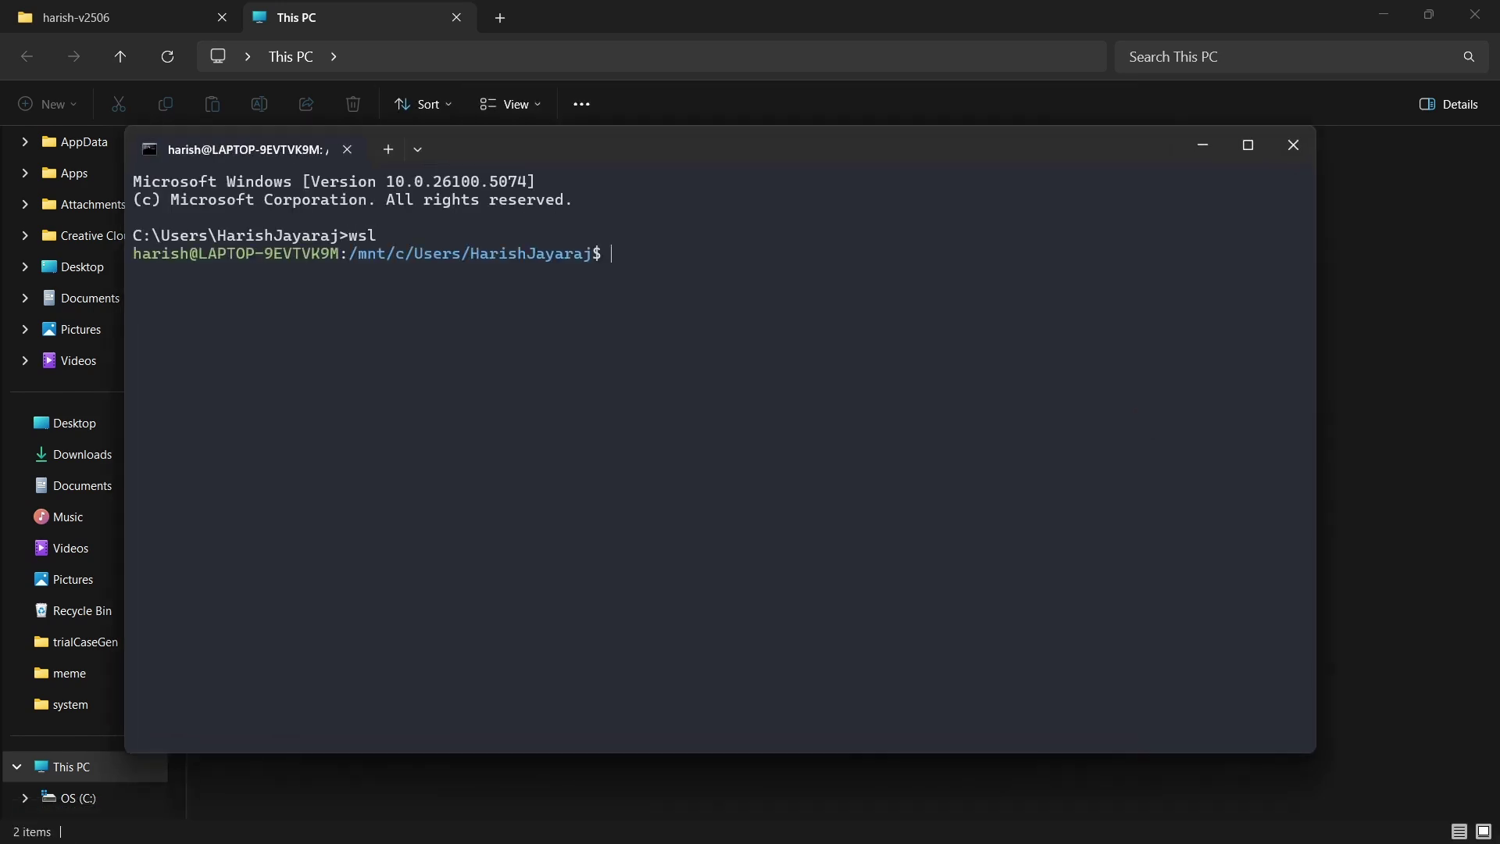
text(cd)
key(Return)
text(clear)
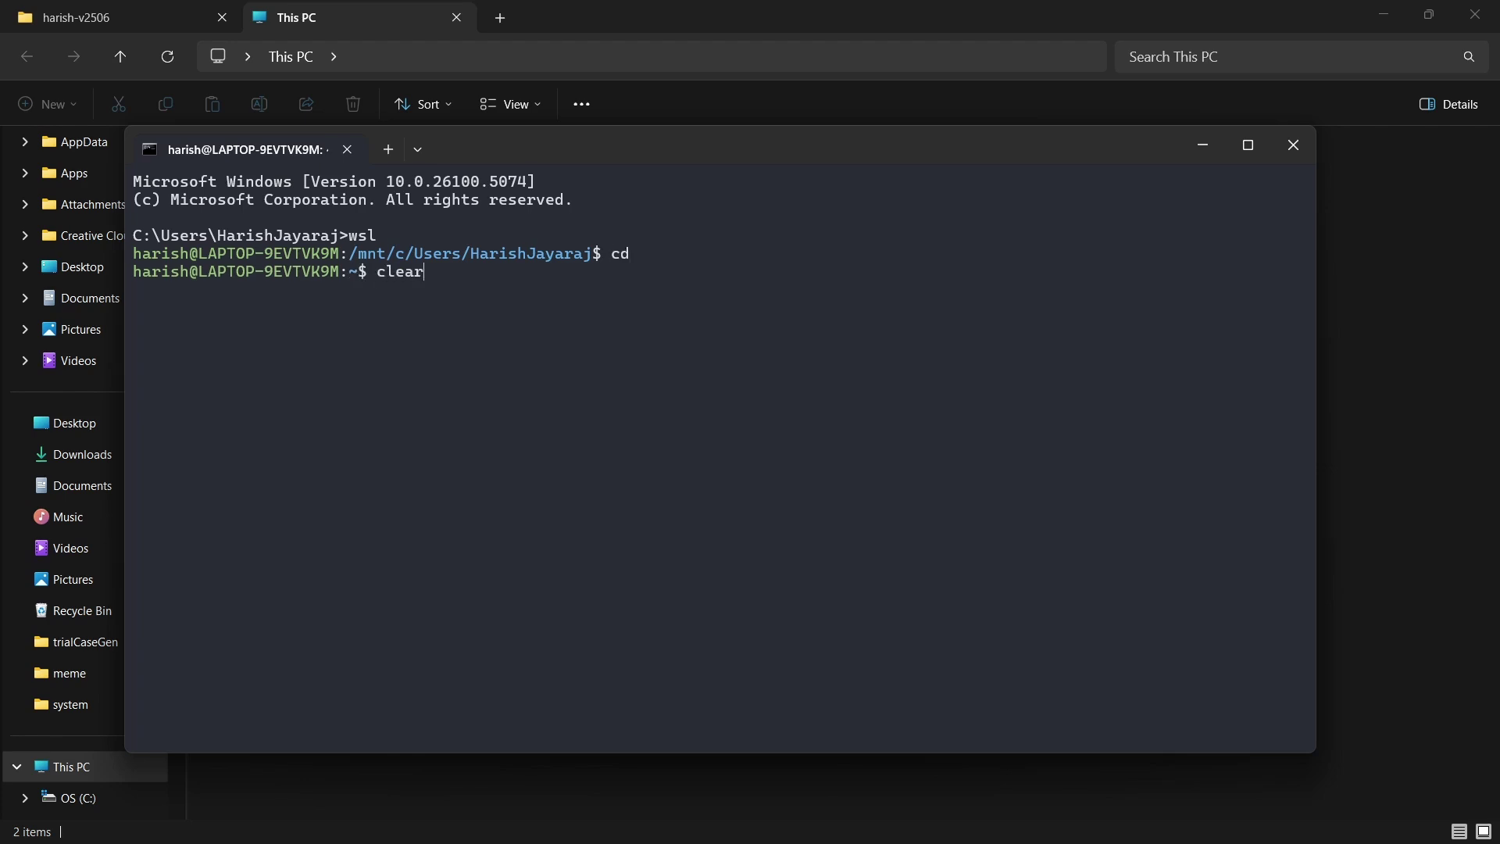
key(Return)
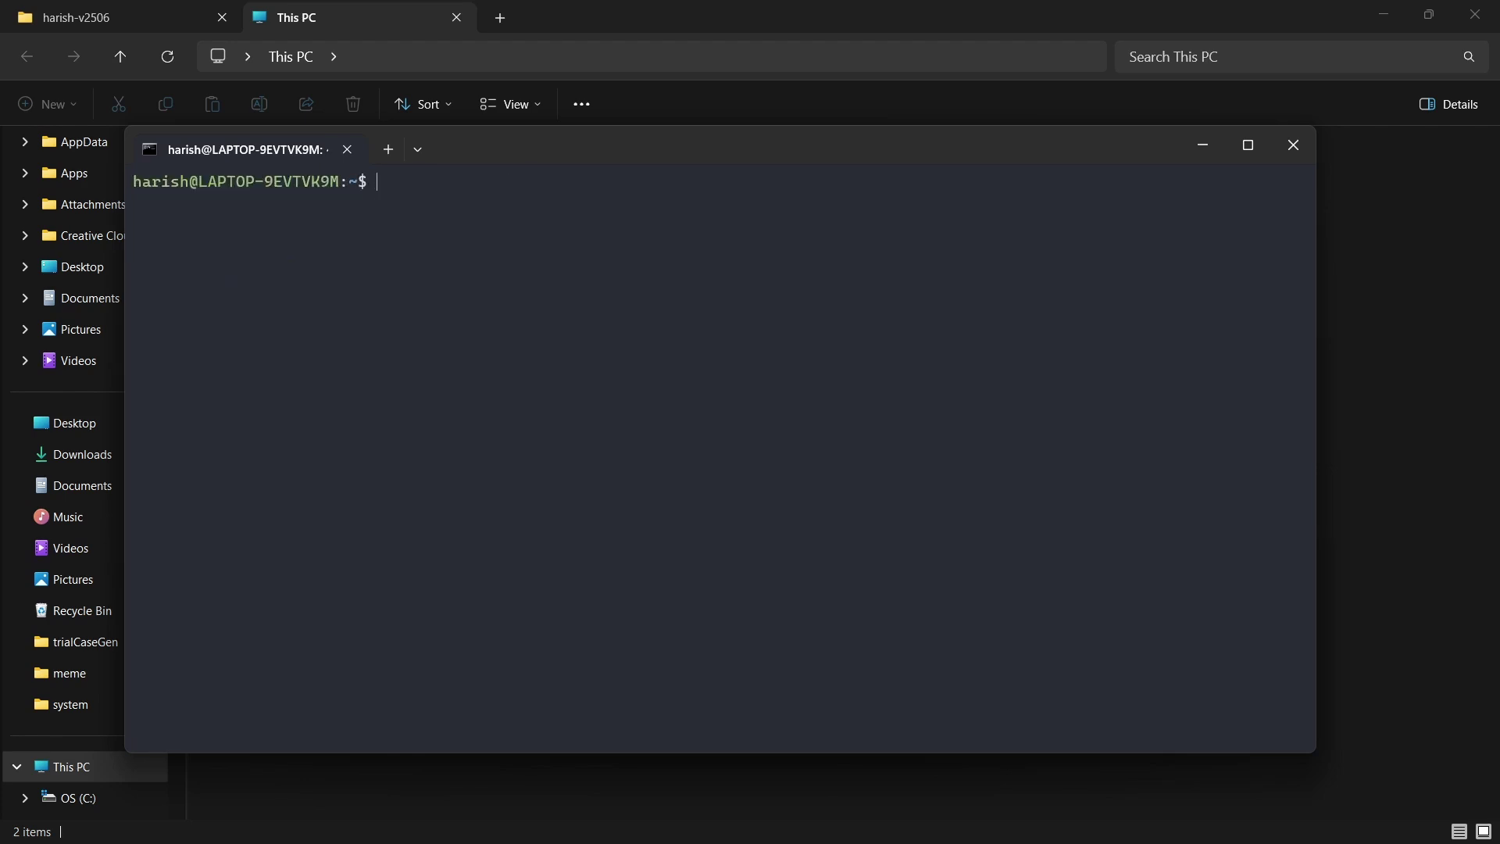
Move to /mnt/d/ and create the OpenFOAM-v2506 folder with mkdir
text(cd /mnt/d/)
key(Return)
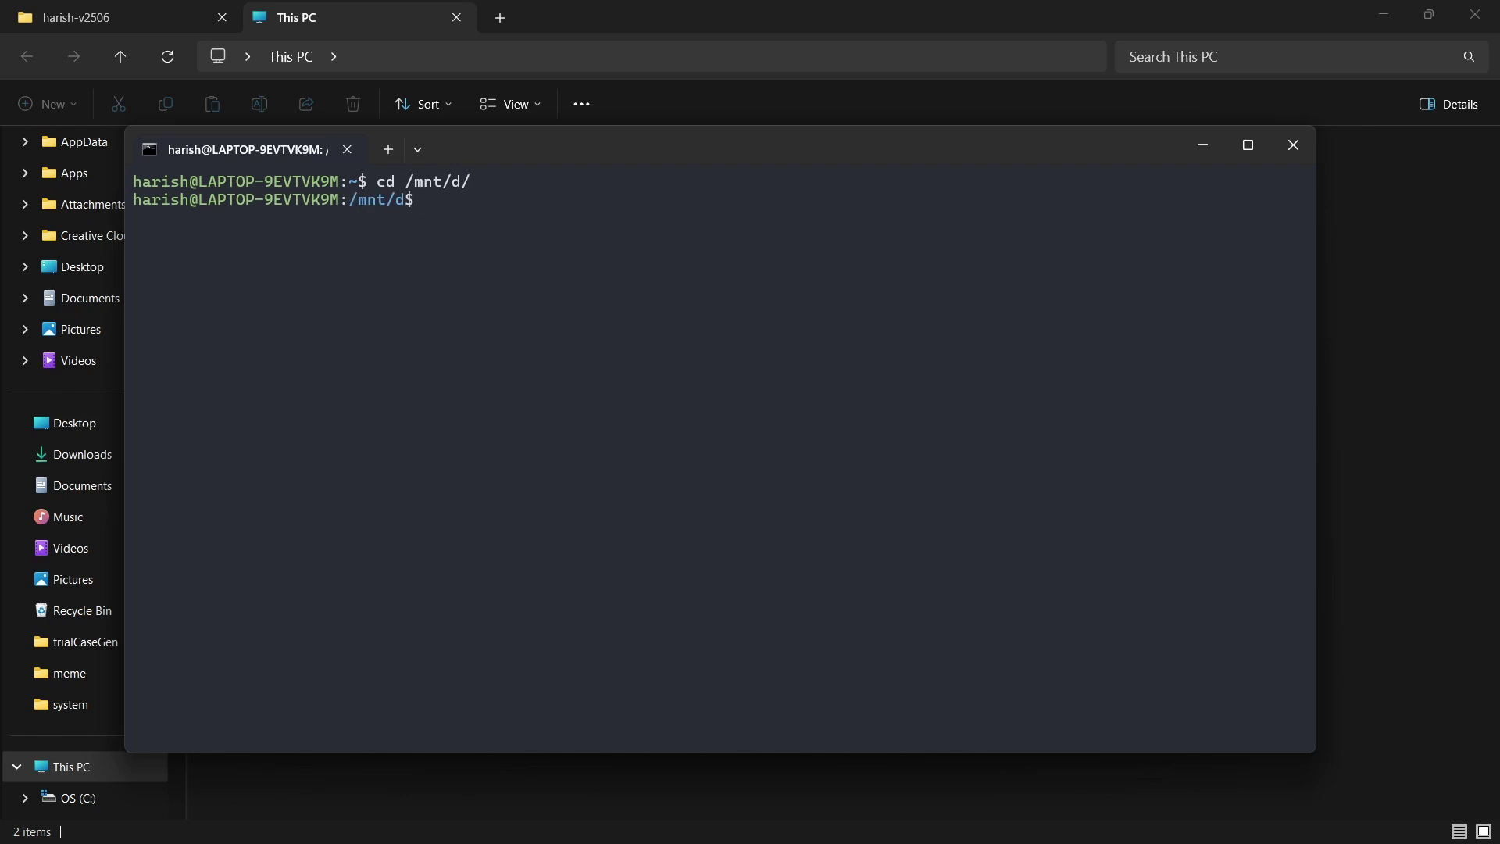
text(mkdir OpenFOAM-v25)
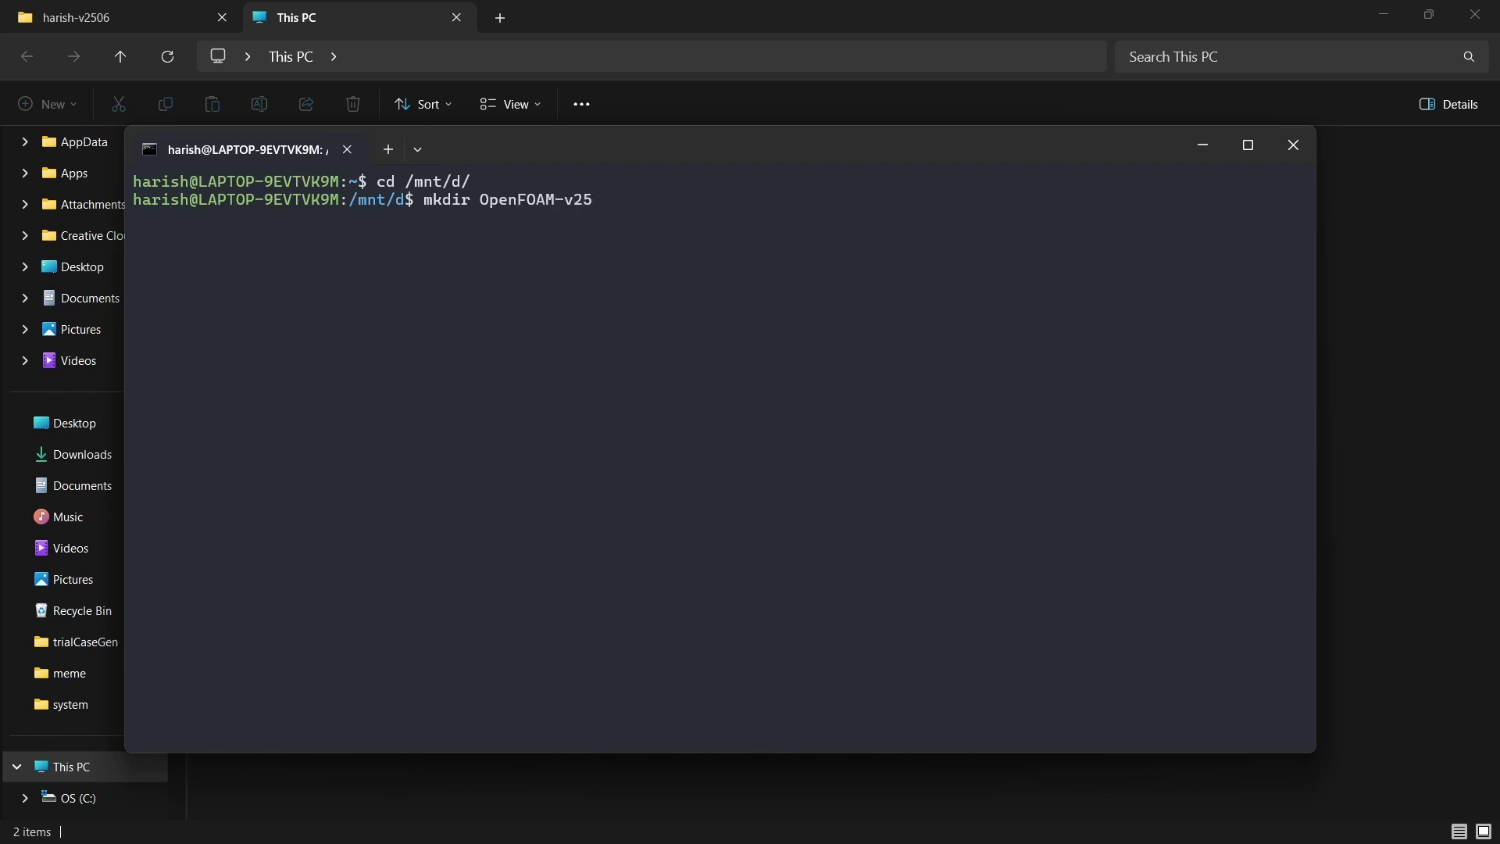
text(06)
key(Return)
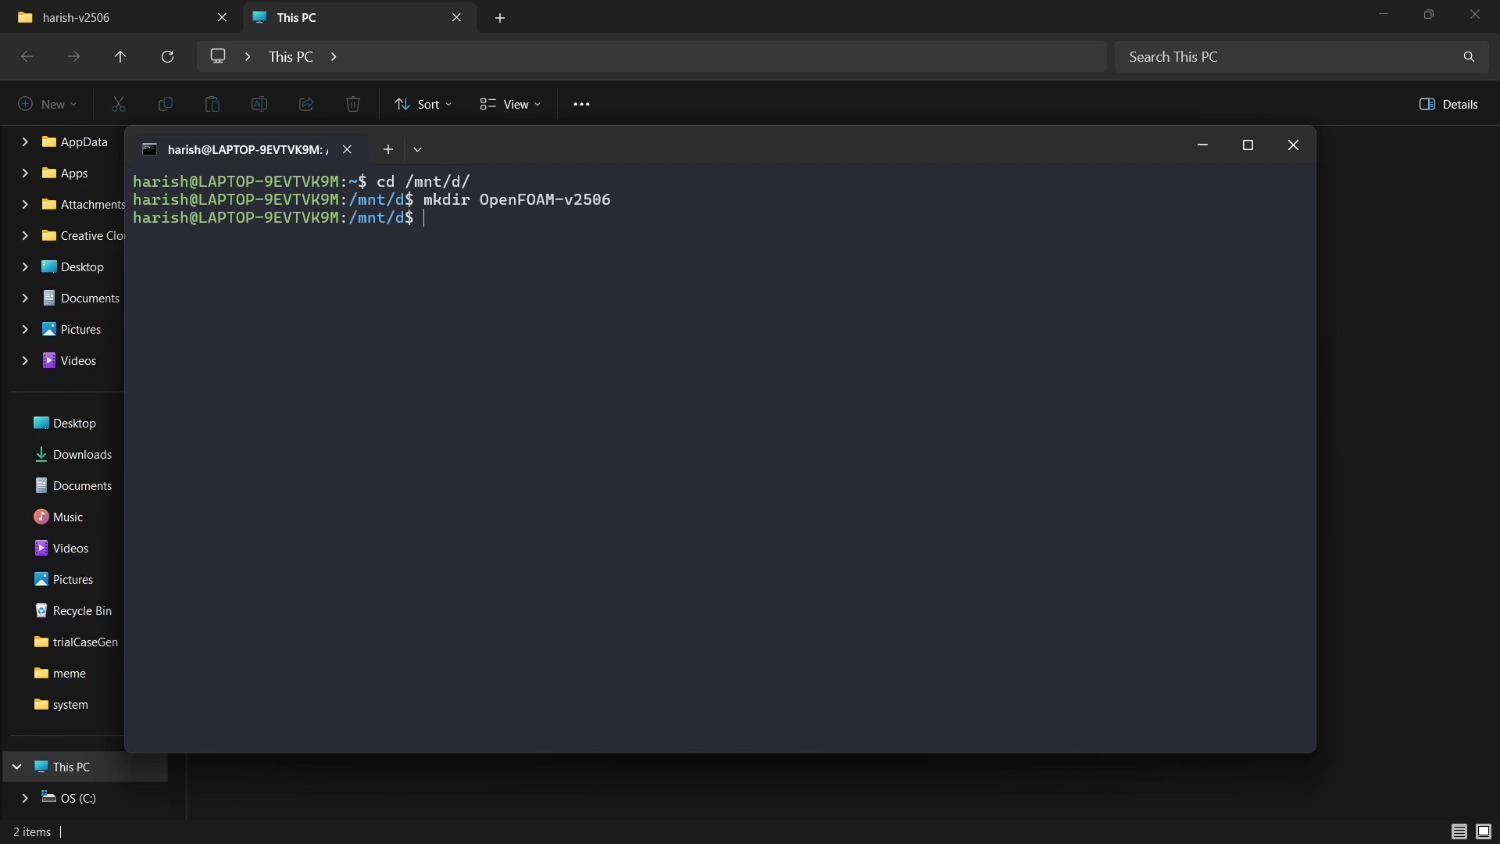
Enter OpenFOAM-v2506, list it, and create the run and tutorial folders
text(cd Op)
key(Tab)
text(-)
key(Tab)
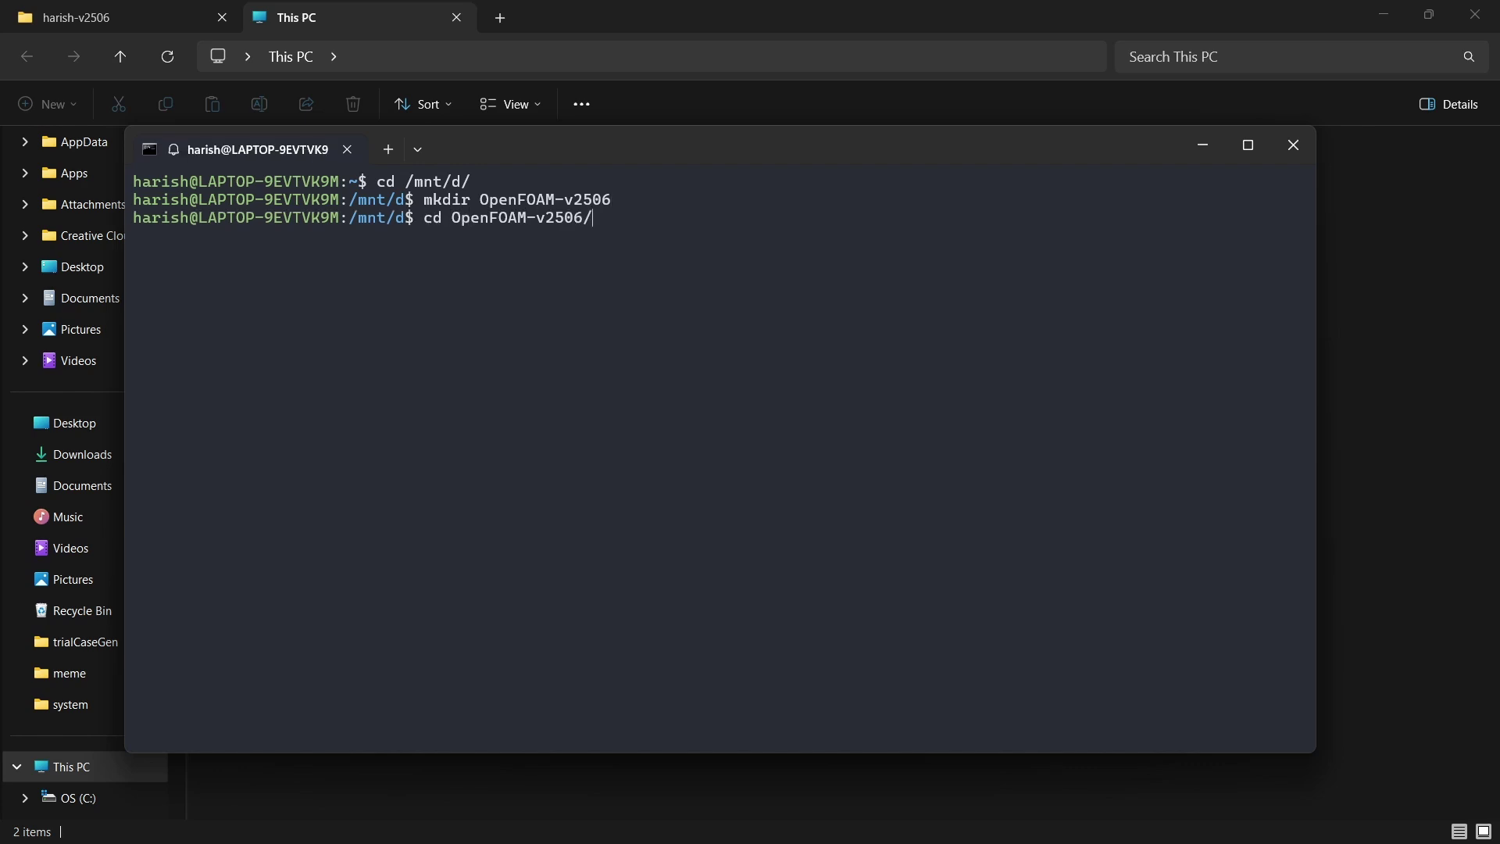
key(Return)
text(ls)
key(Return)
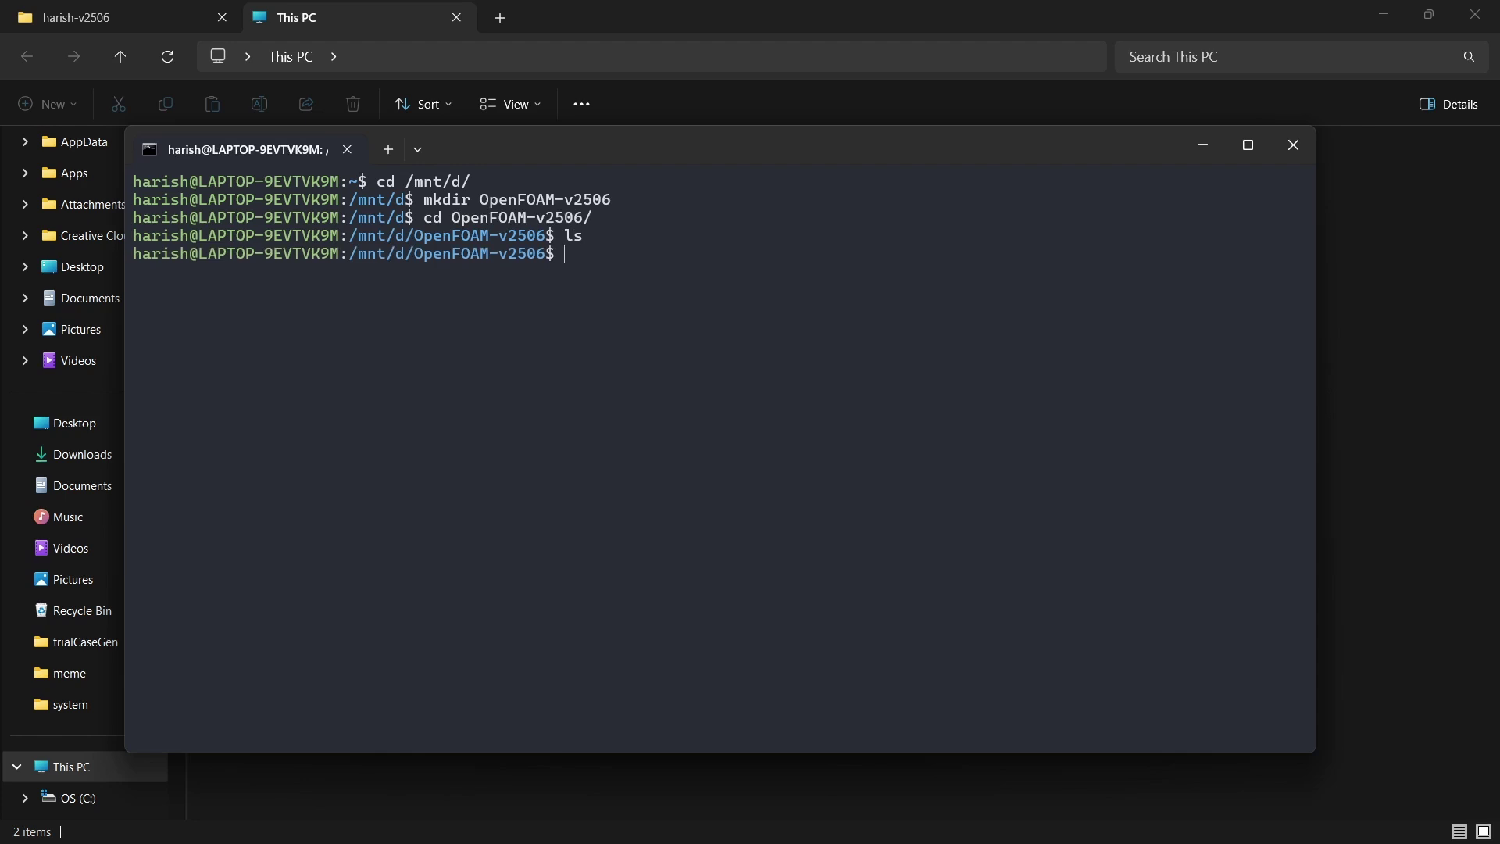
text(mkdir runn)
key(BackSpace)
key(Return)
text(mkd)
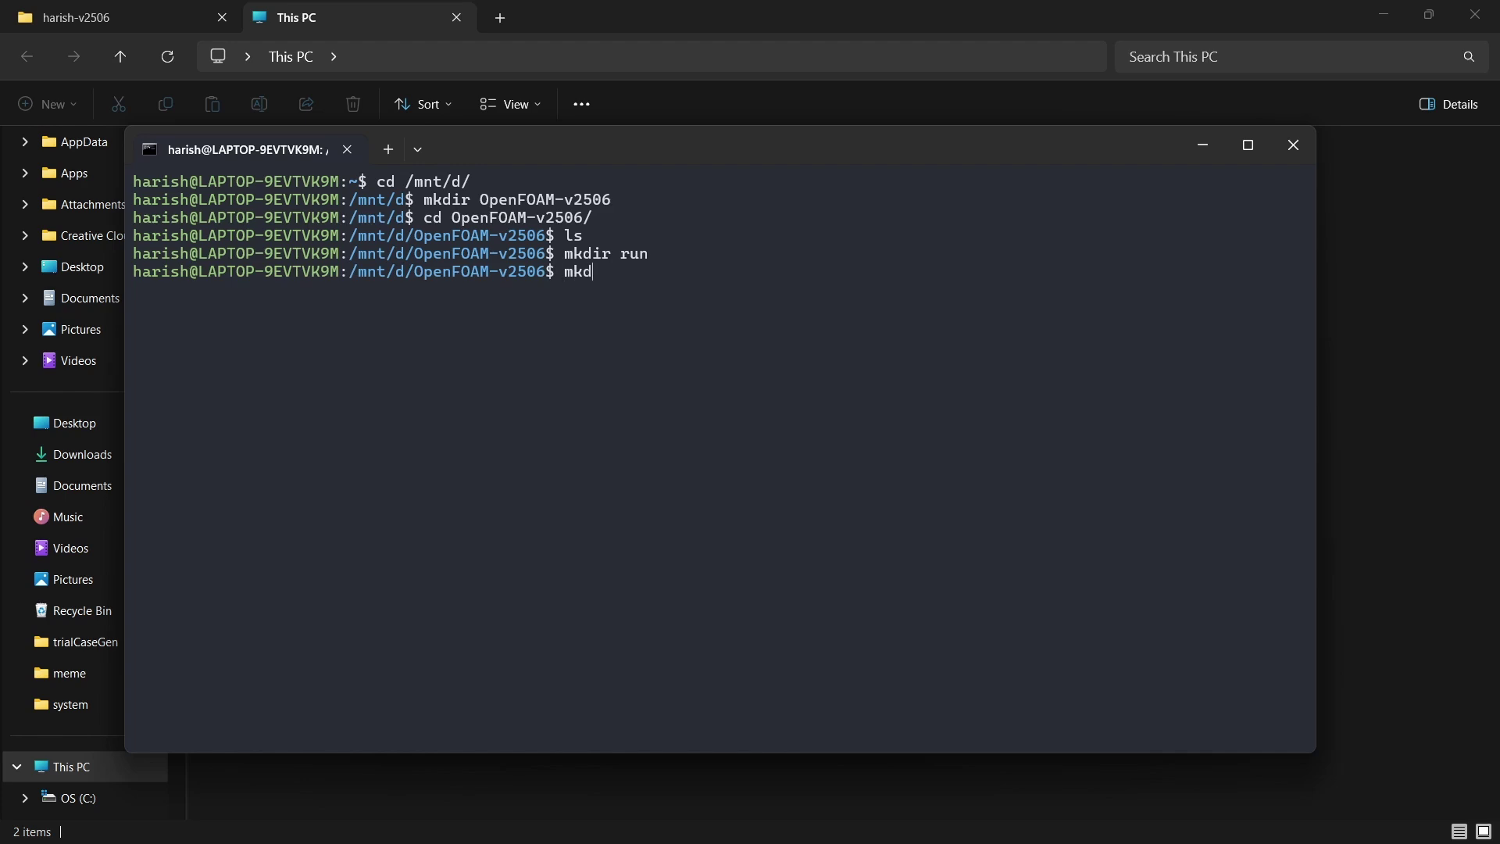
text(ir tutorial)
key(Return)
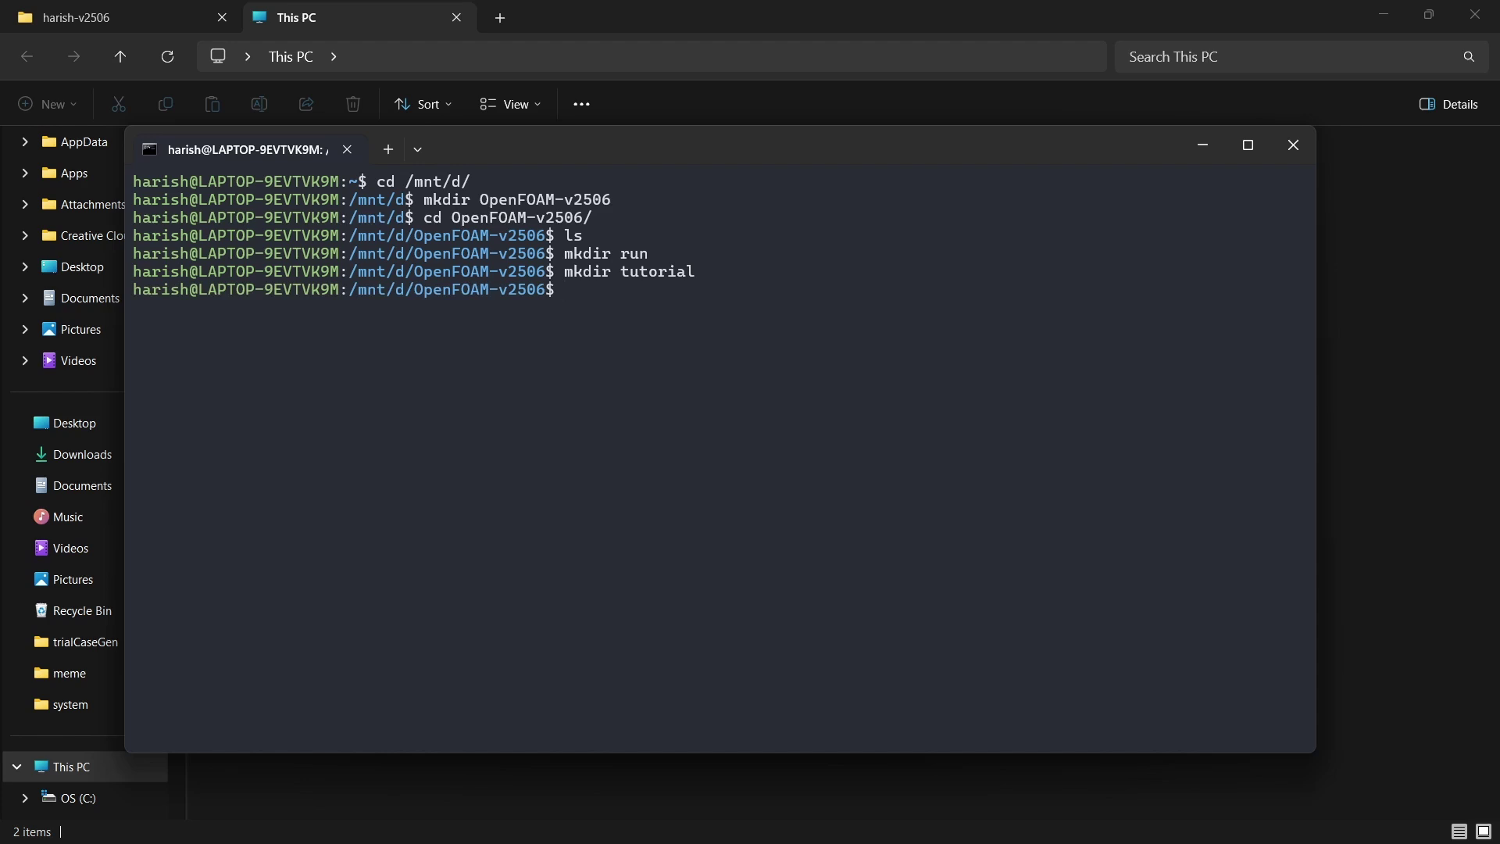
Enter the tutorial folder, confirm it's empty with ls, and go back up to OpenFOAM-v2506
text(cd tut)
key(BackSpace)
key(Tab)
key(Return)
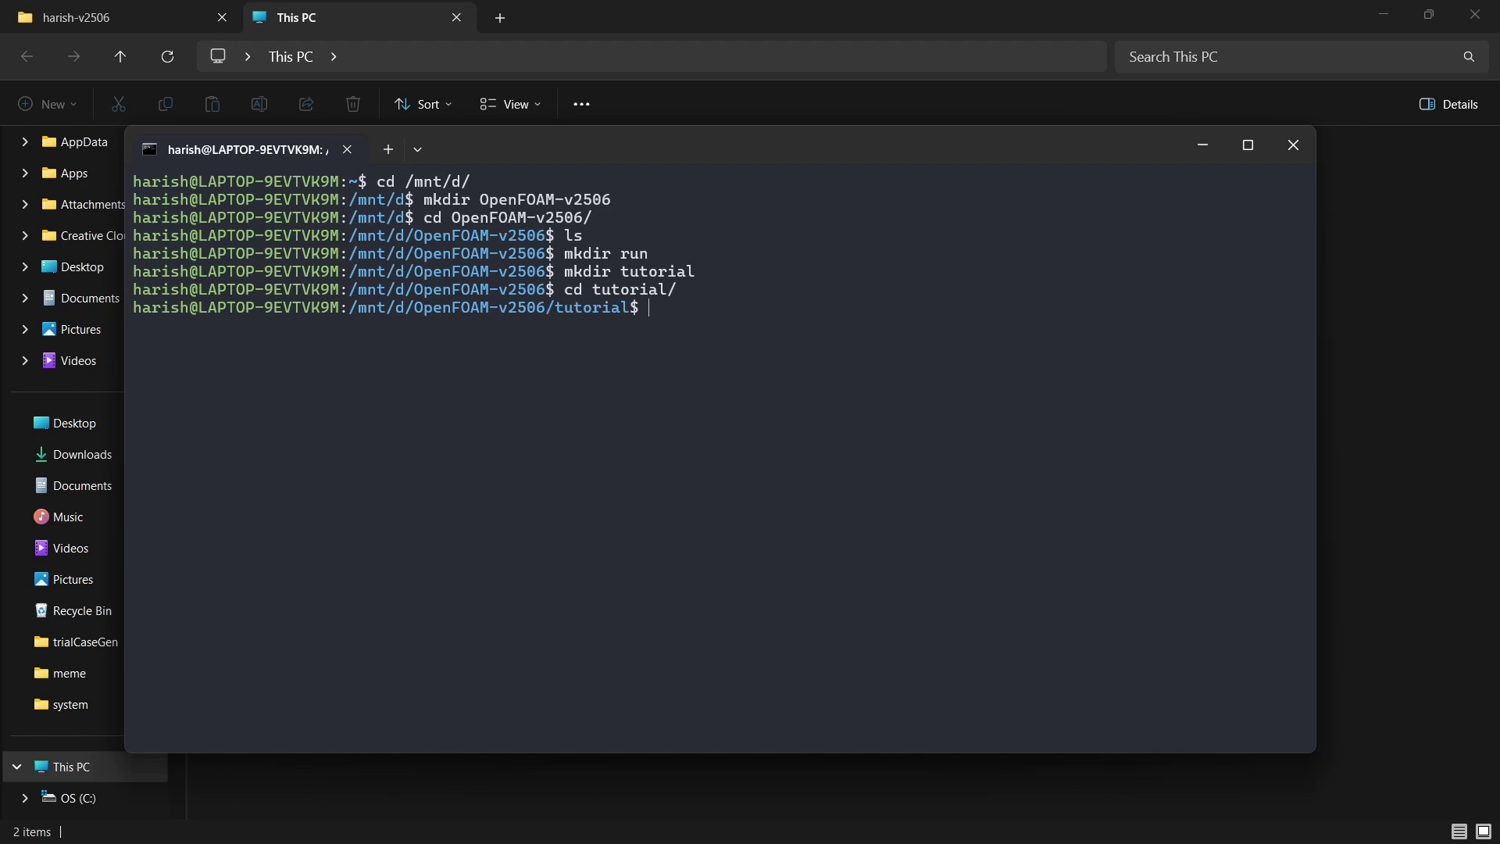
text(ls)
key(Return)
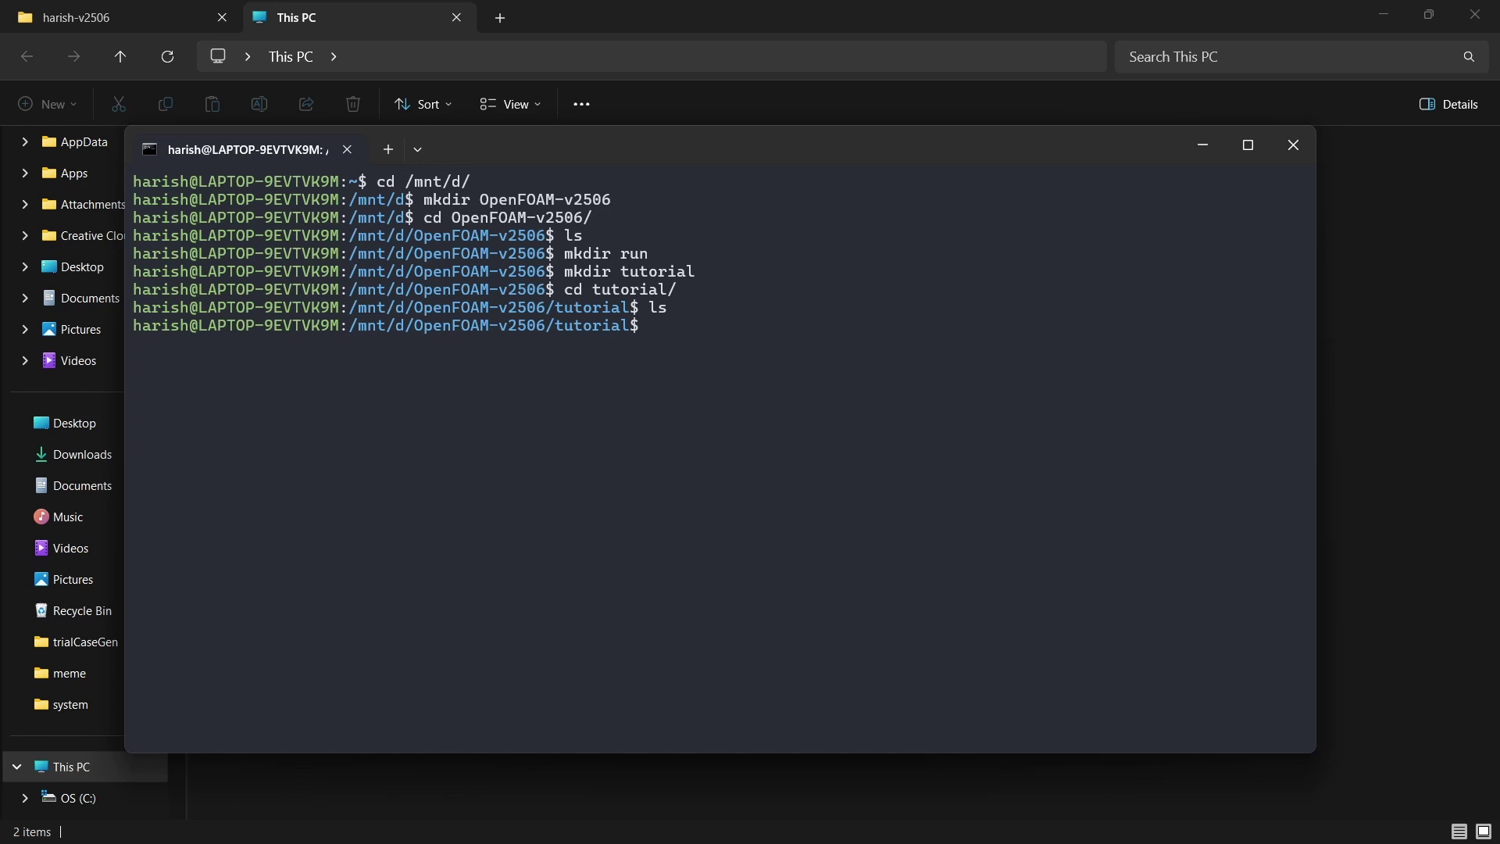
text(cp)
key(BackSpace)
key(BackSpace)
text(cd)
key(Return)
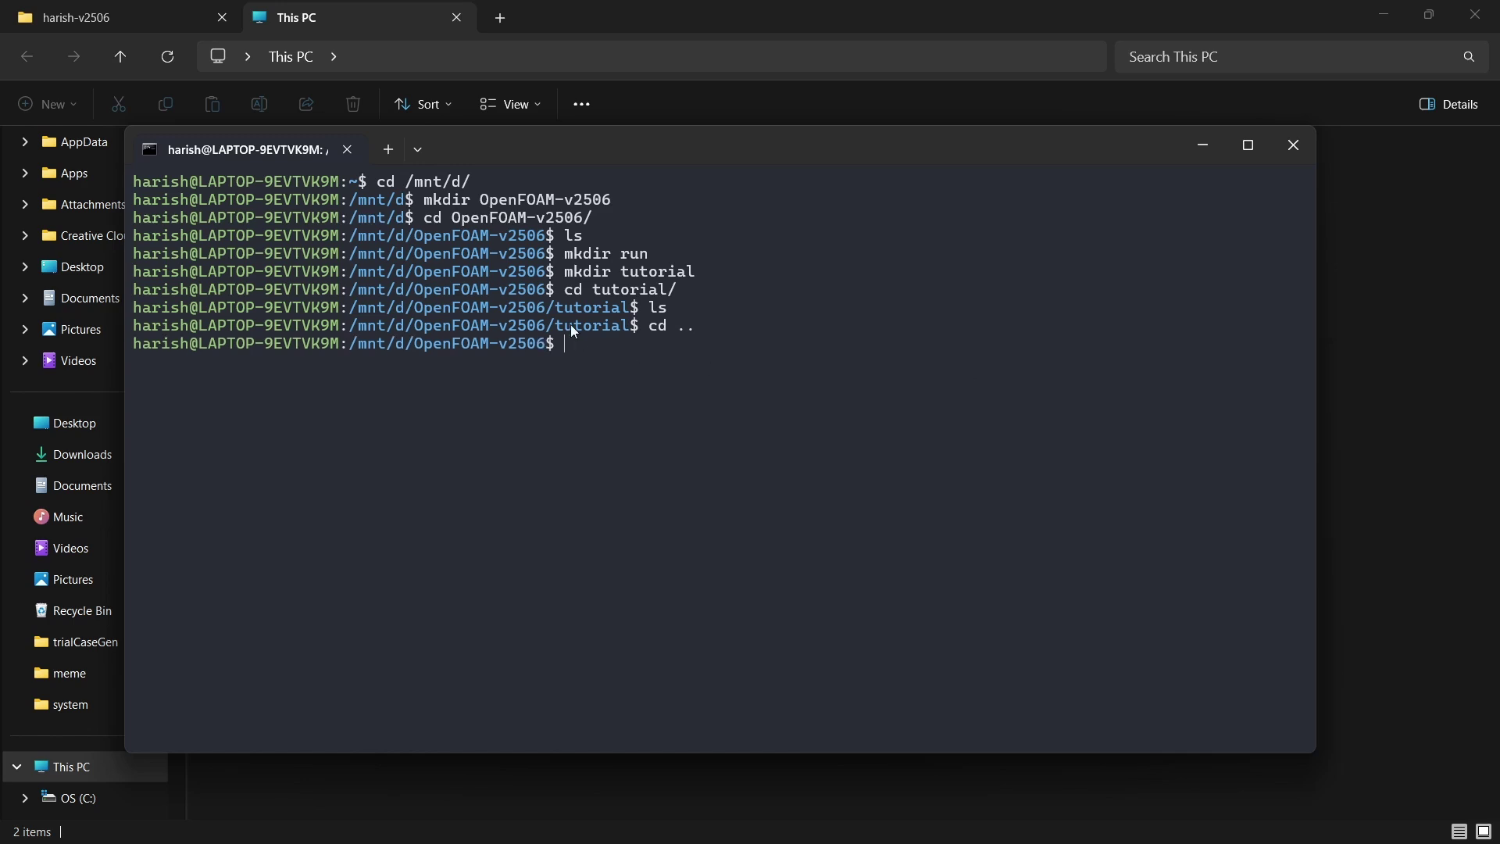
drag(596, 313, 630, 310)
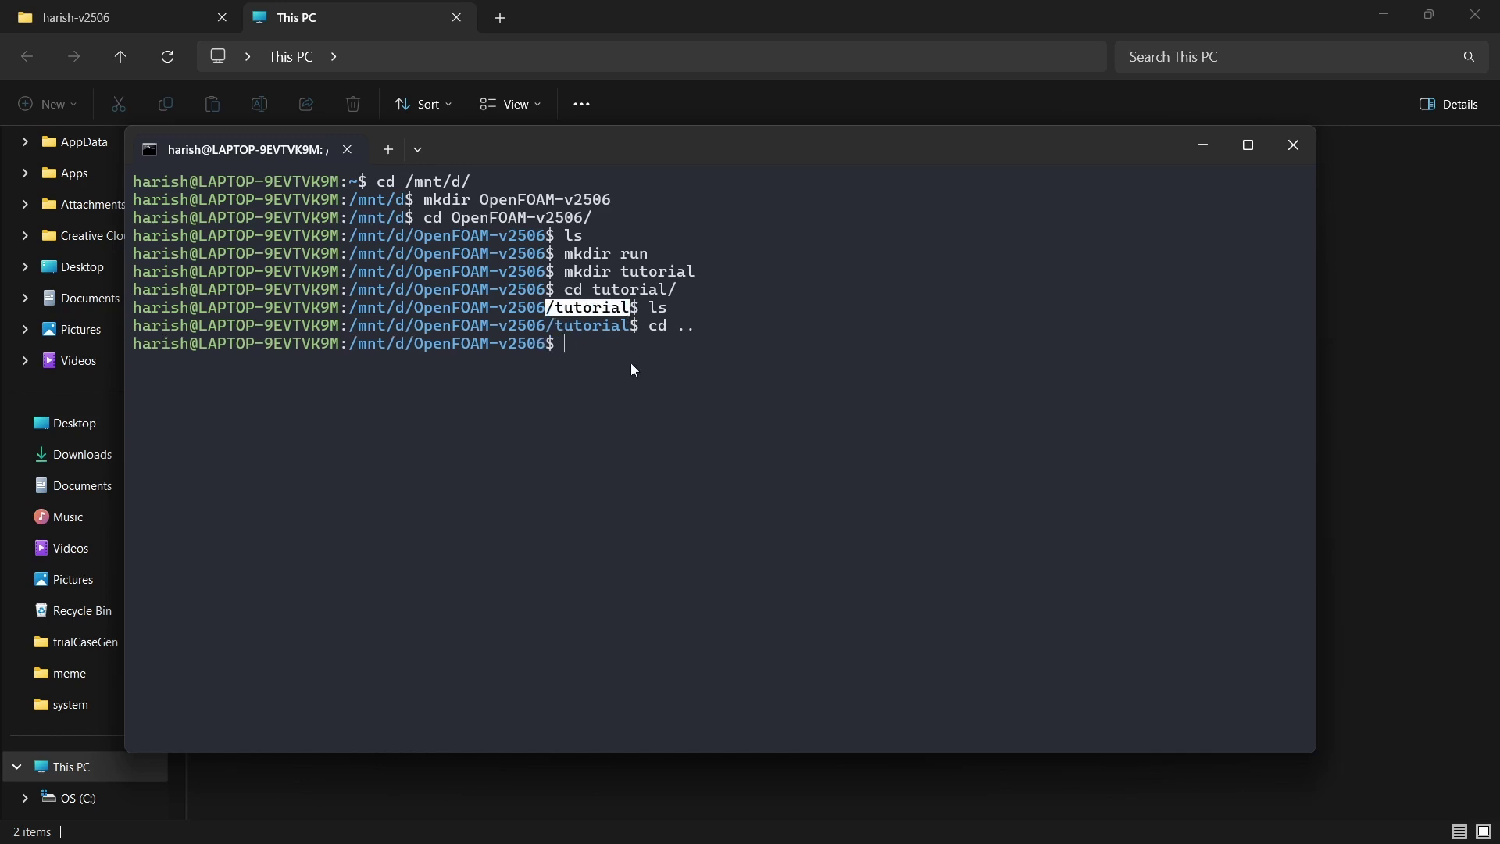
click(566, 346)
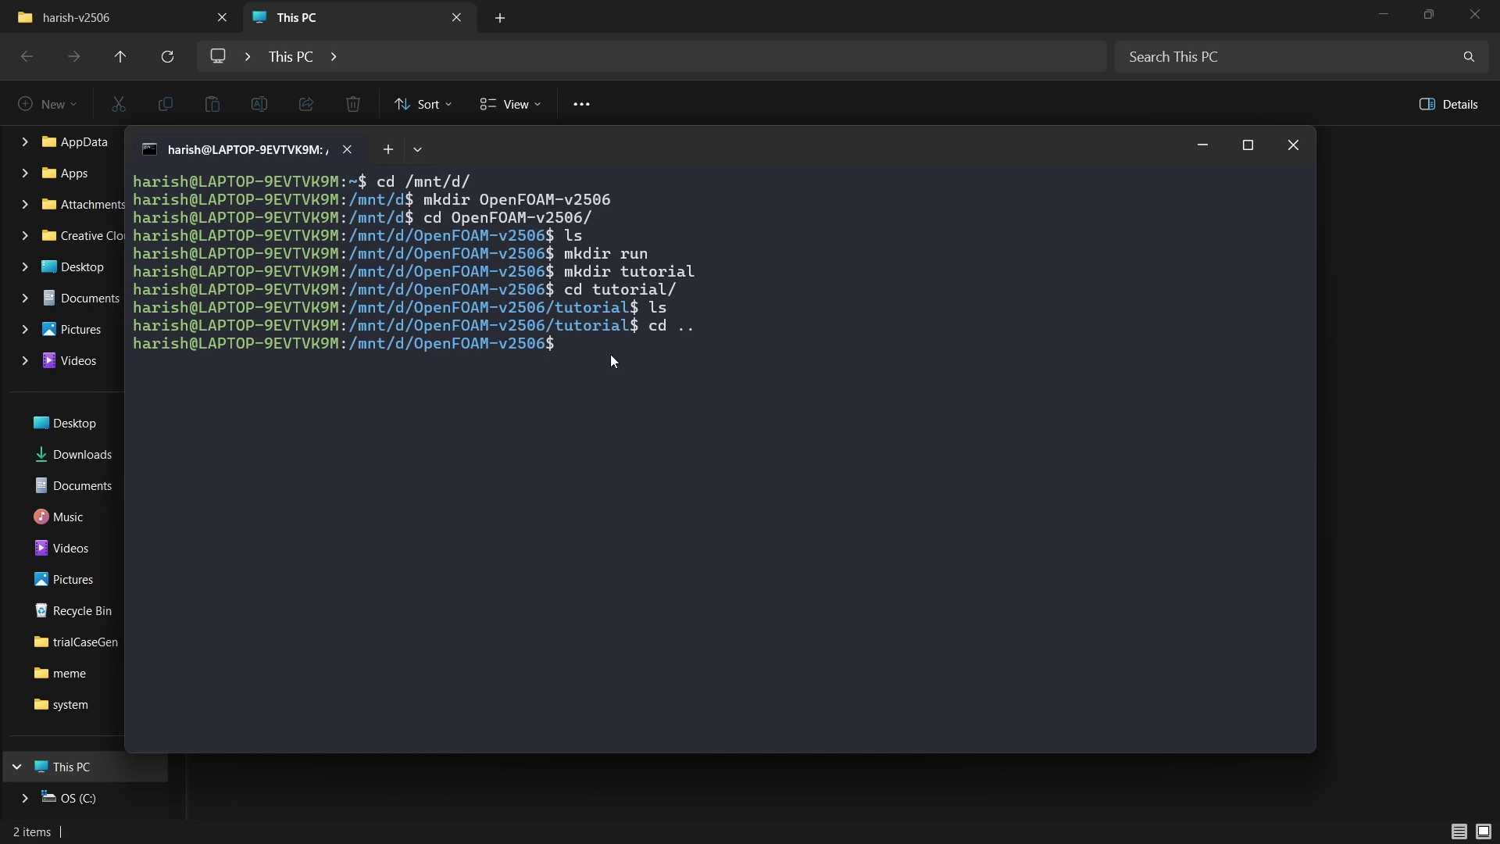
Copy the tutorials here with 'cp -r $FOAM_TUTORIALS .' and open the folder using explorer.exe
text(cp -r $FOAM_TUTORIALS .)
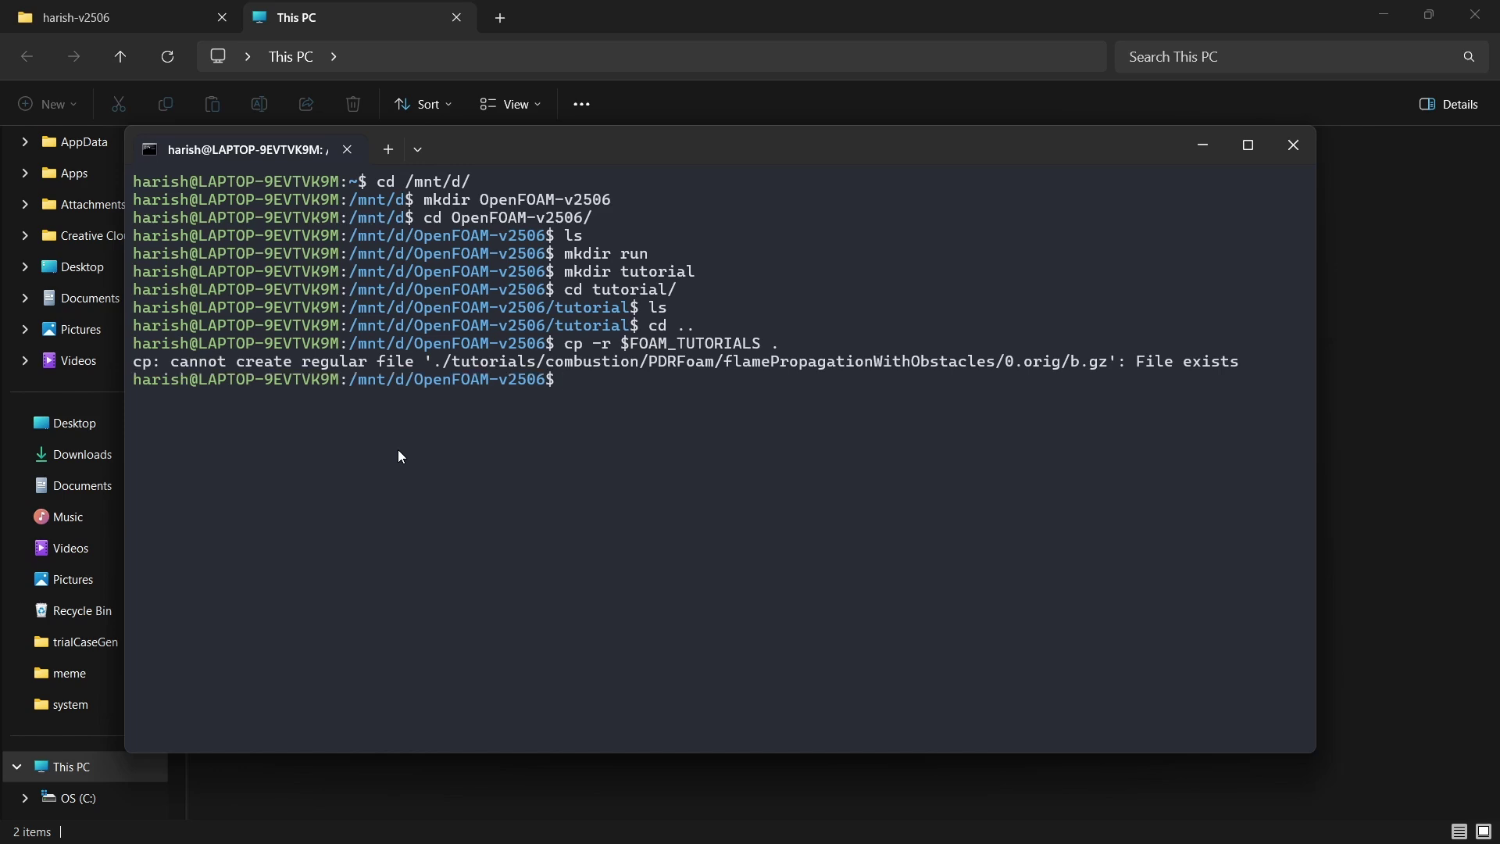
text(explorer.exe)
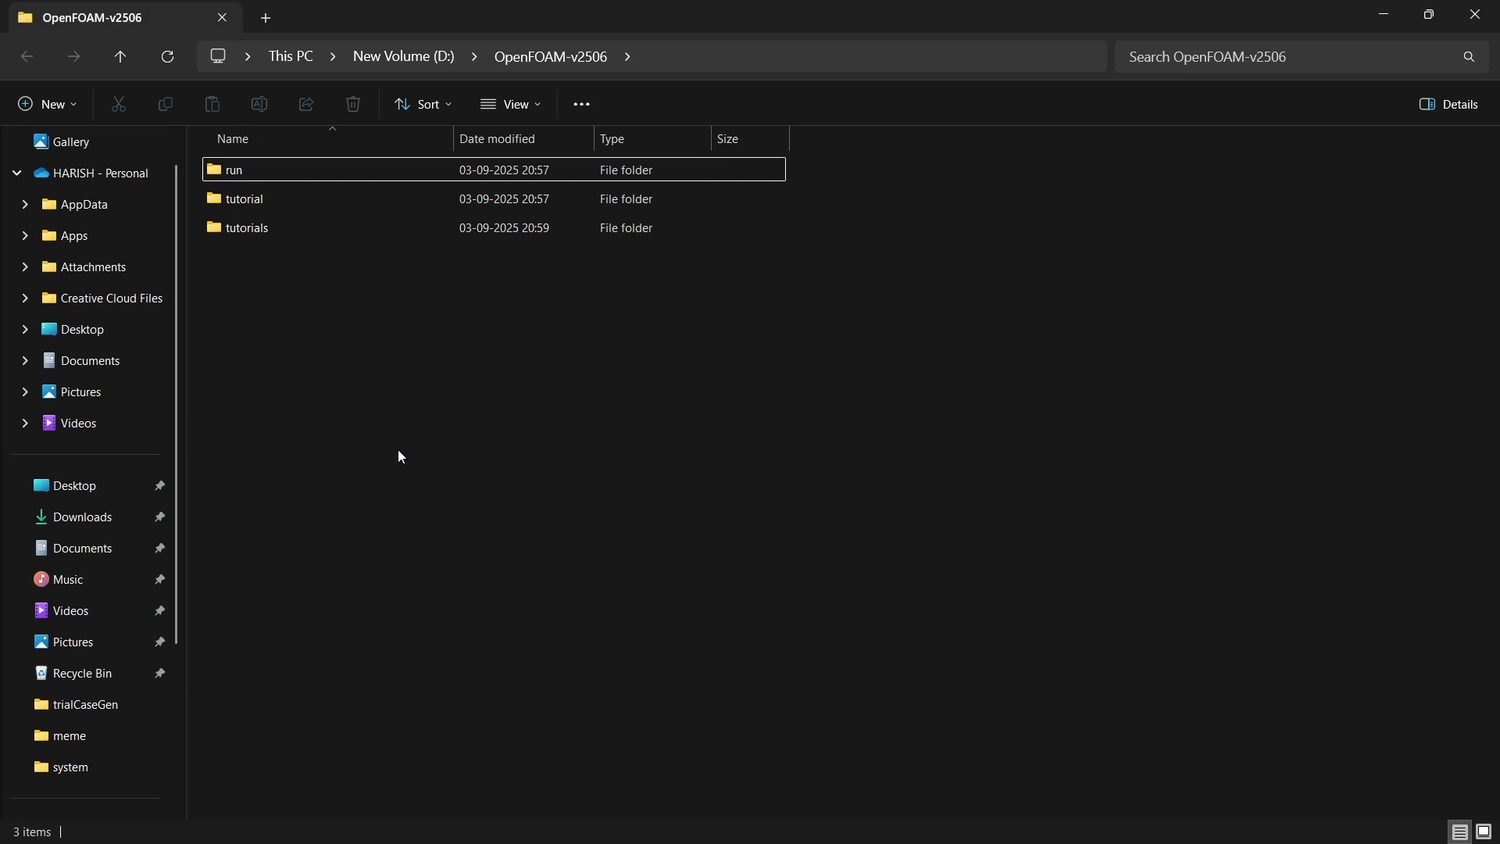
Peek into the run, tutorial and tutorials folders of OpenFOAM-v2506, then clear the selection
double_click(263, 177)
key(alt+Left)
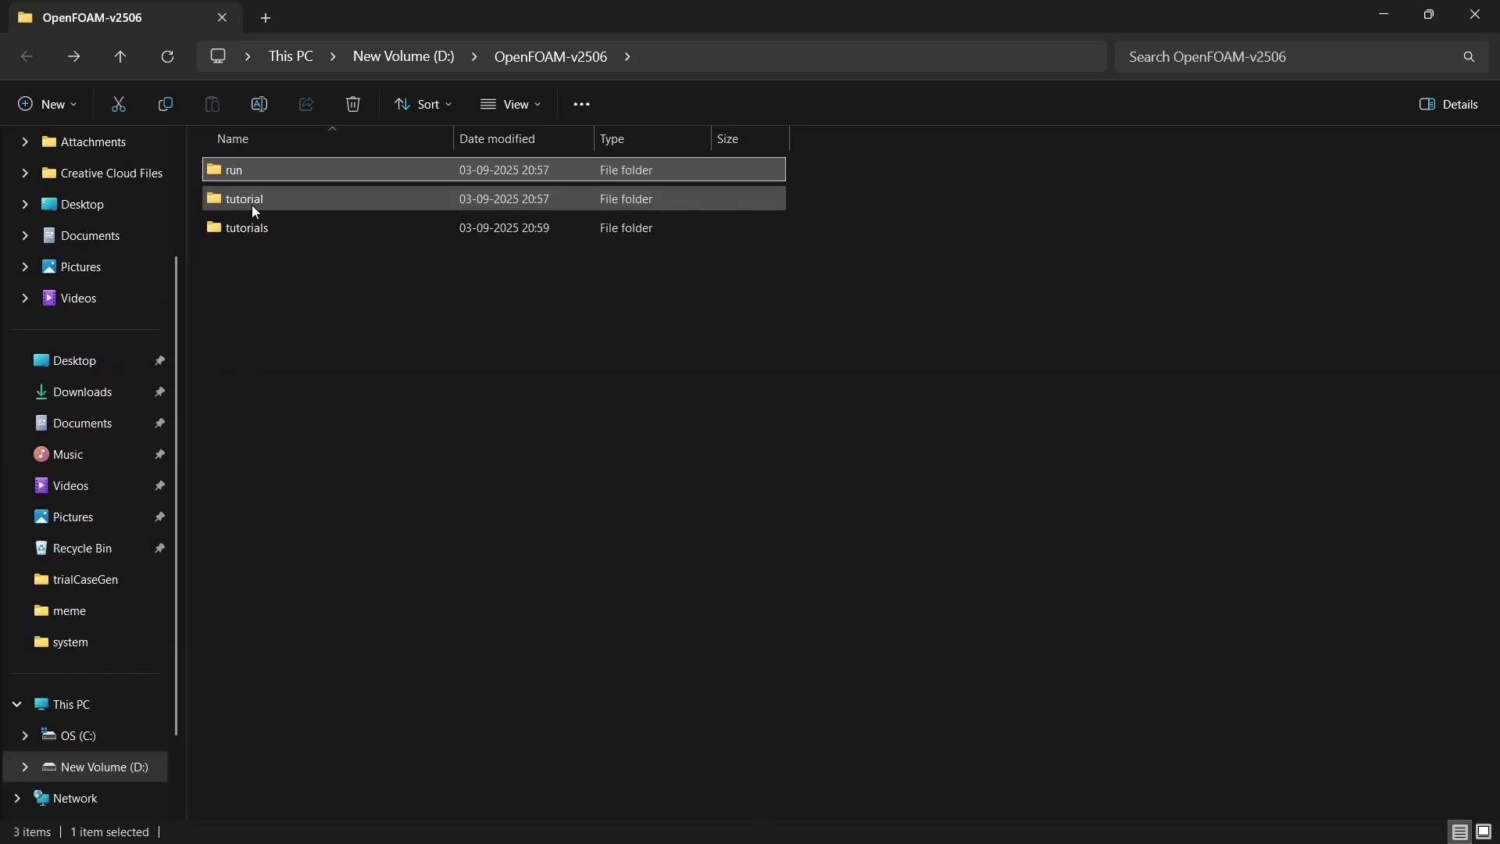
double_click(252, 206)
key(alt+Left)
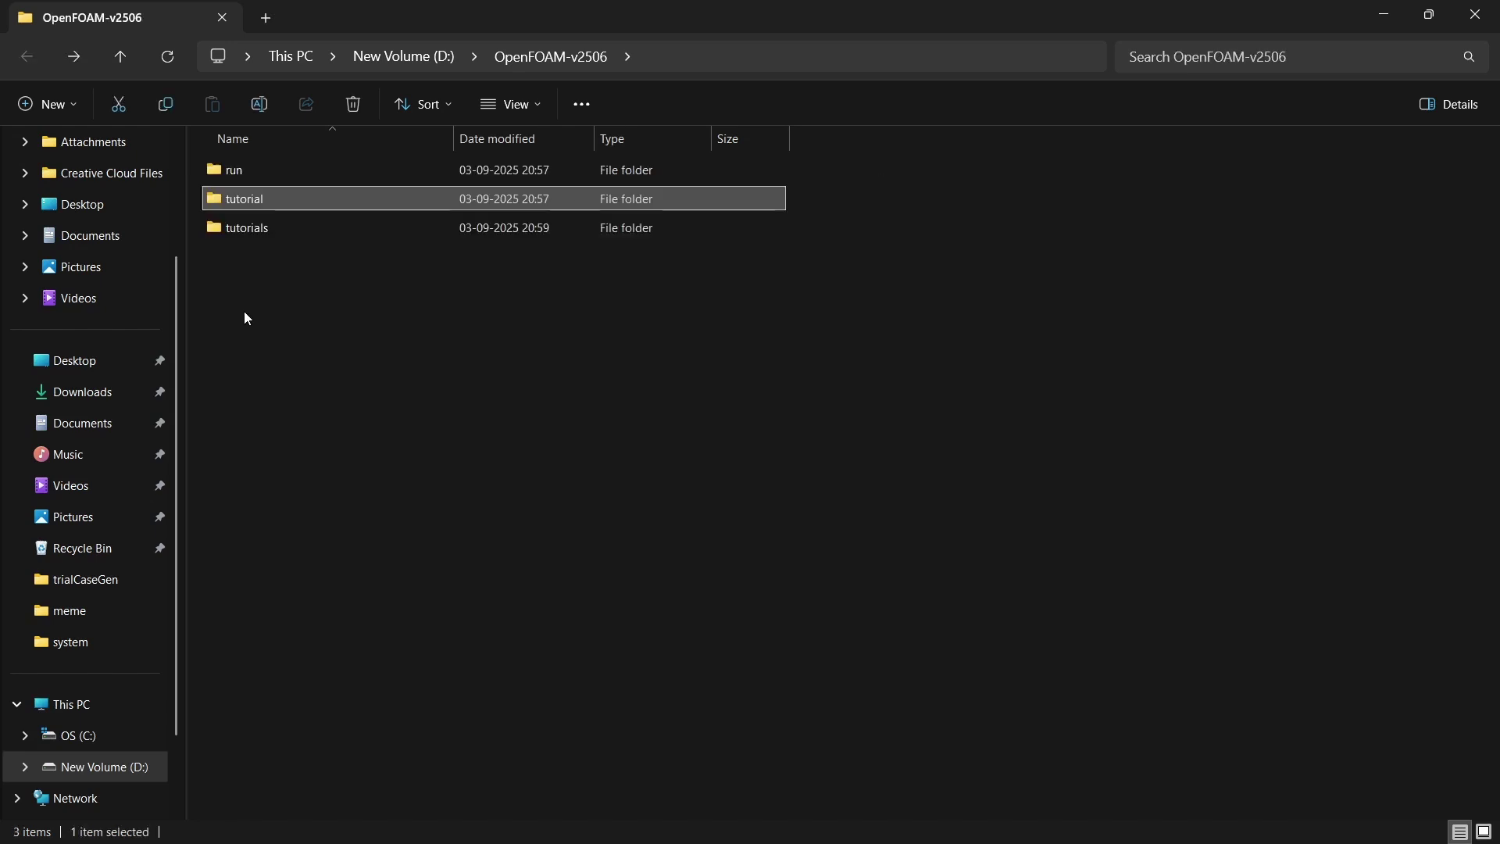
double_click(269, 232)
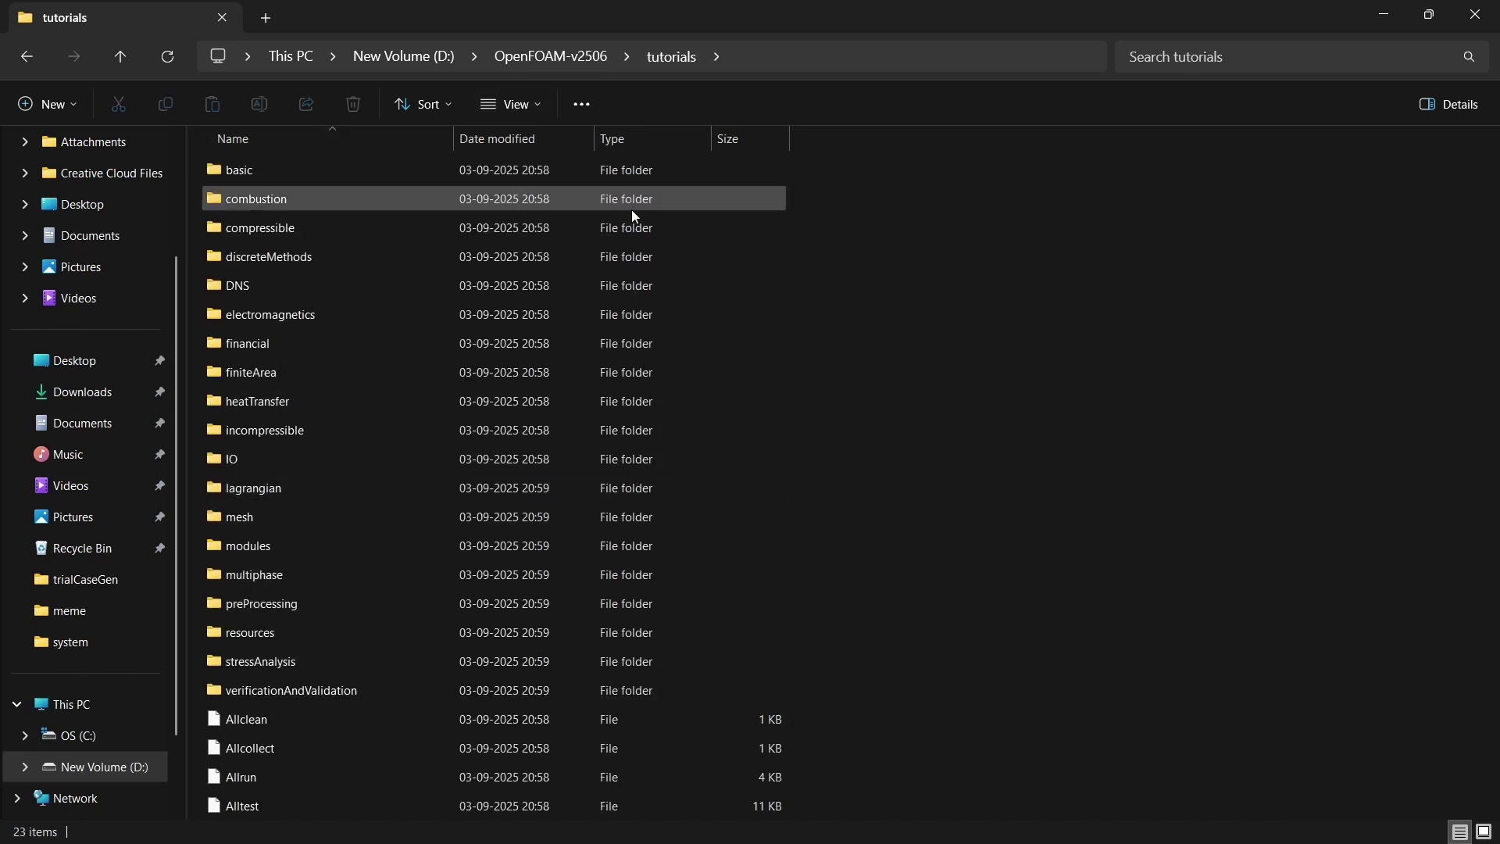
key(alt+Left)
click(438, 353)
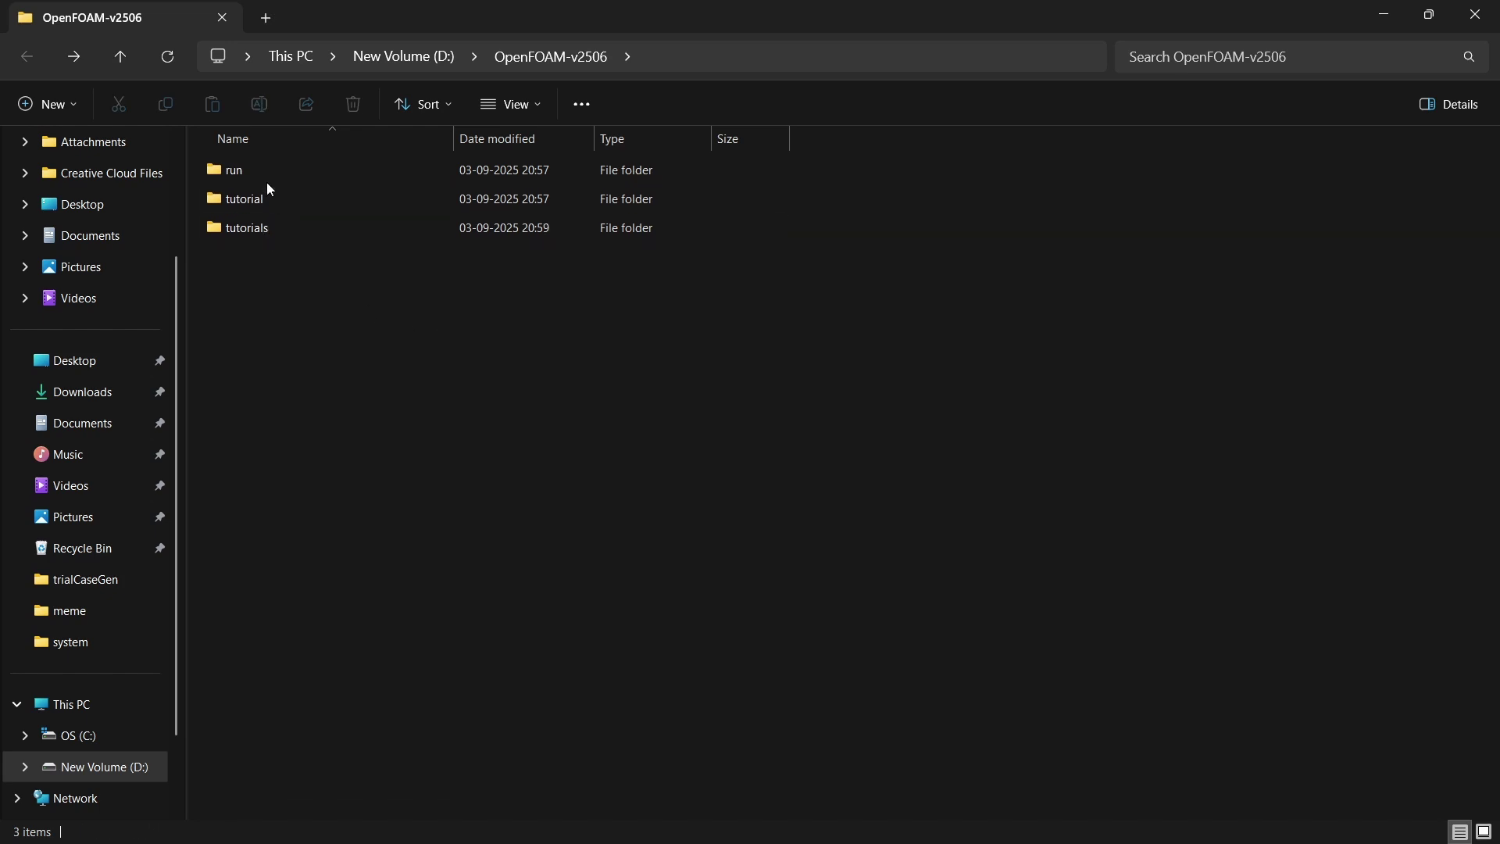
click(232, 169)
click(260, 197)
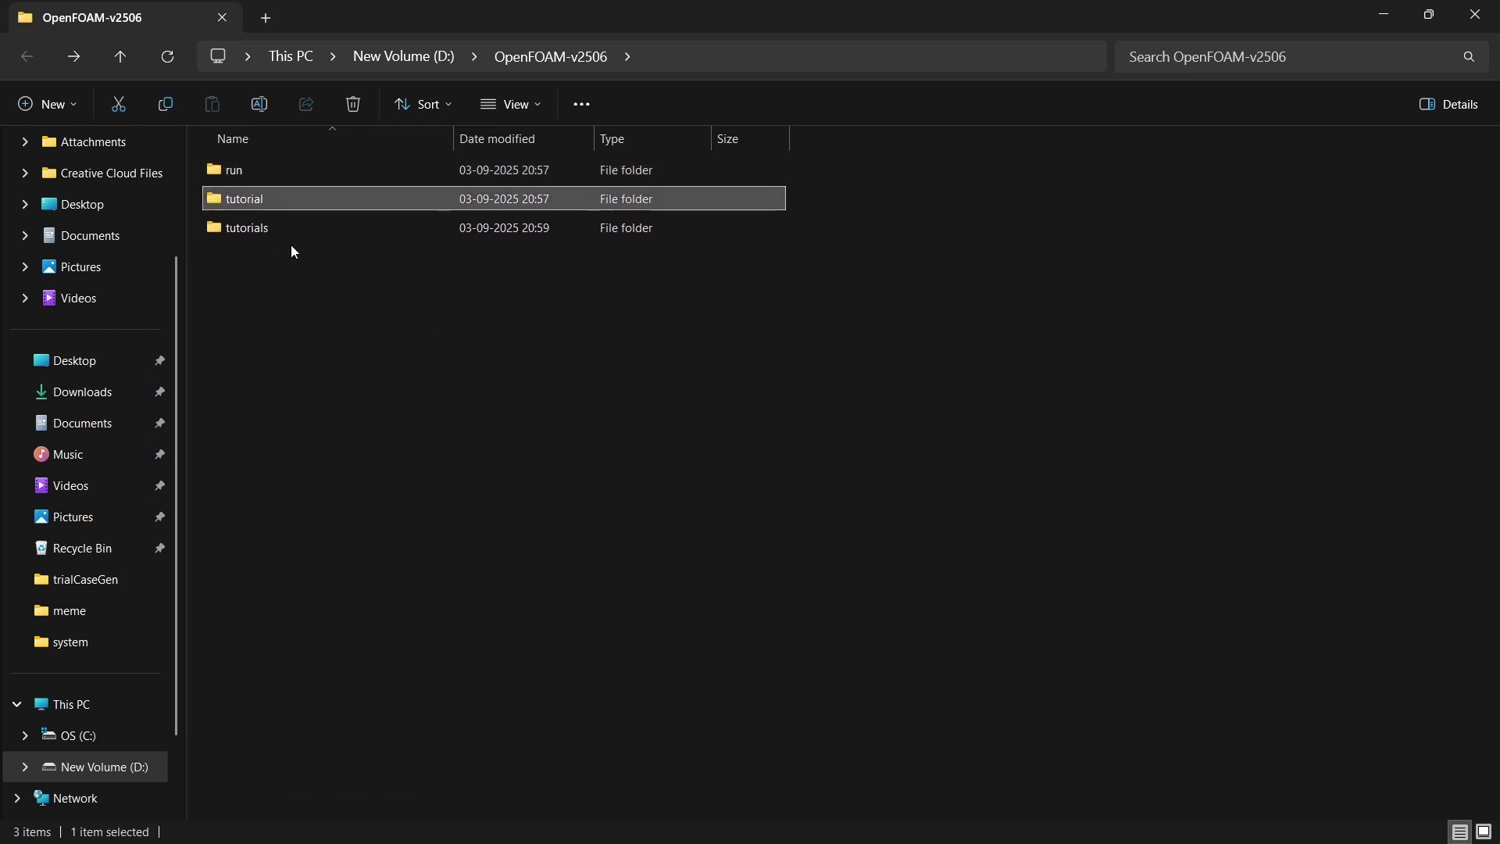
click(291, 236)
click(302, 311)
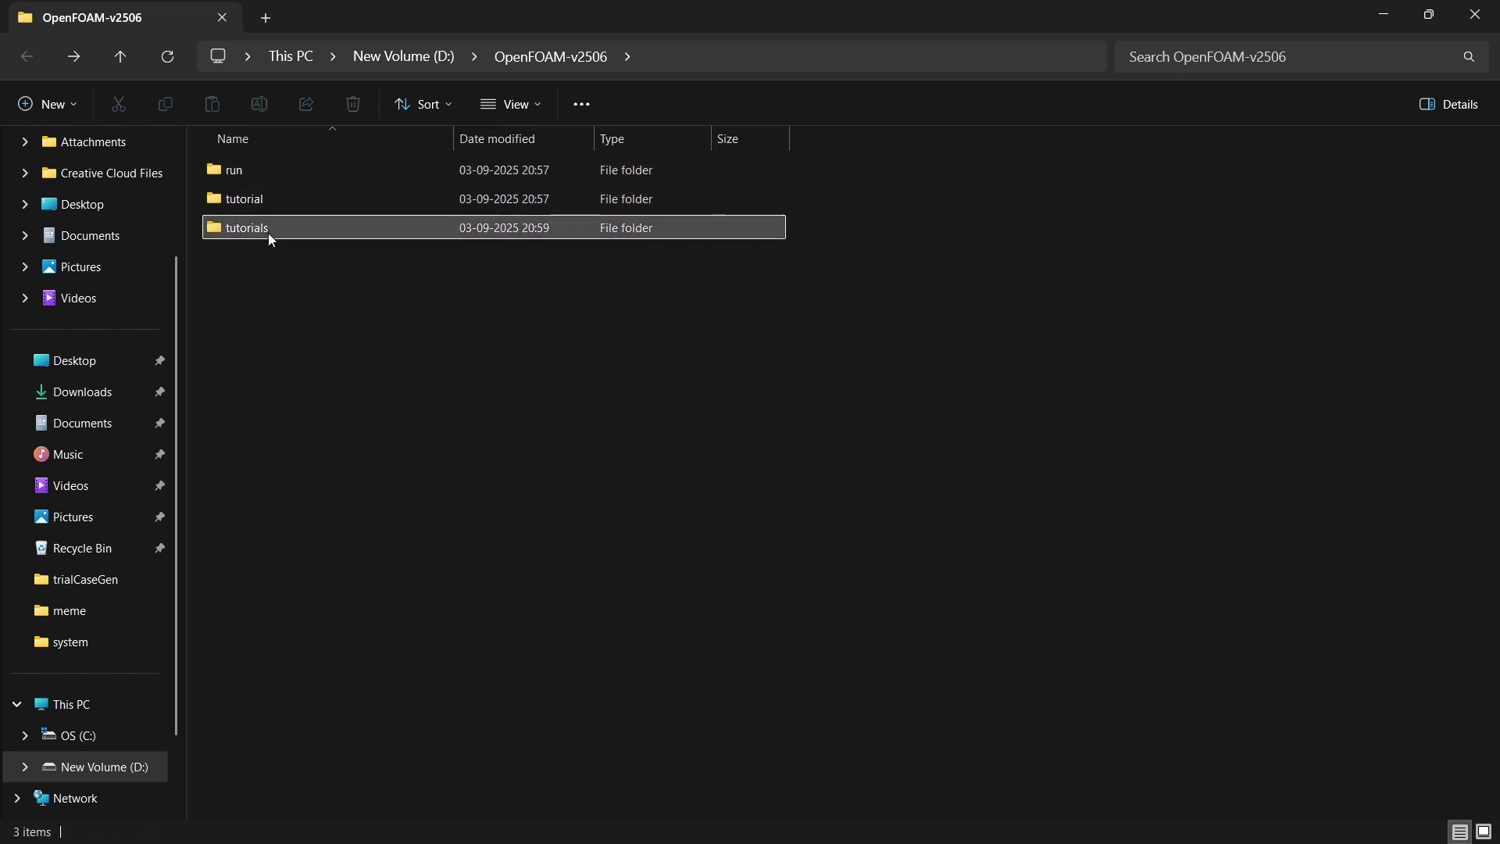
Reopen the tutorials and run folders, returning to OpenFOAM-v2506 each time
mouse_move(269, 232)
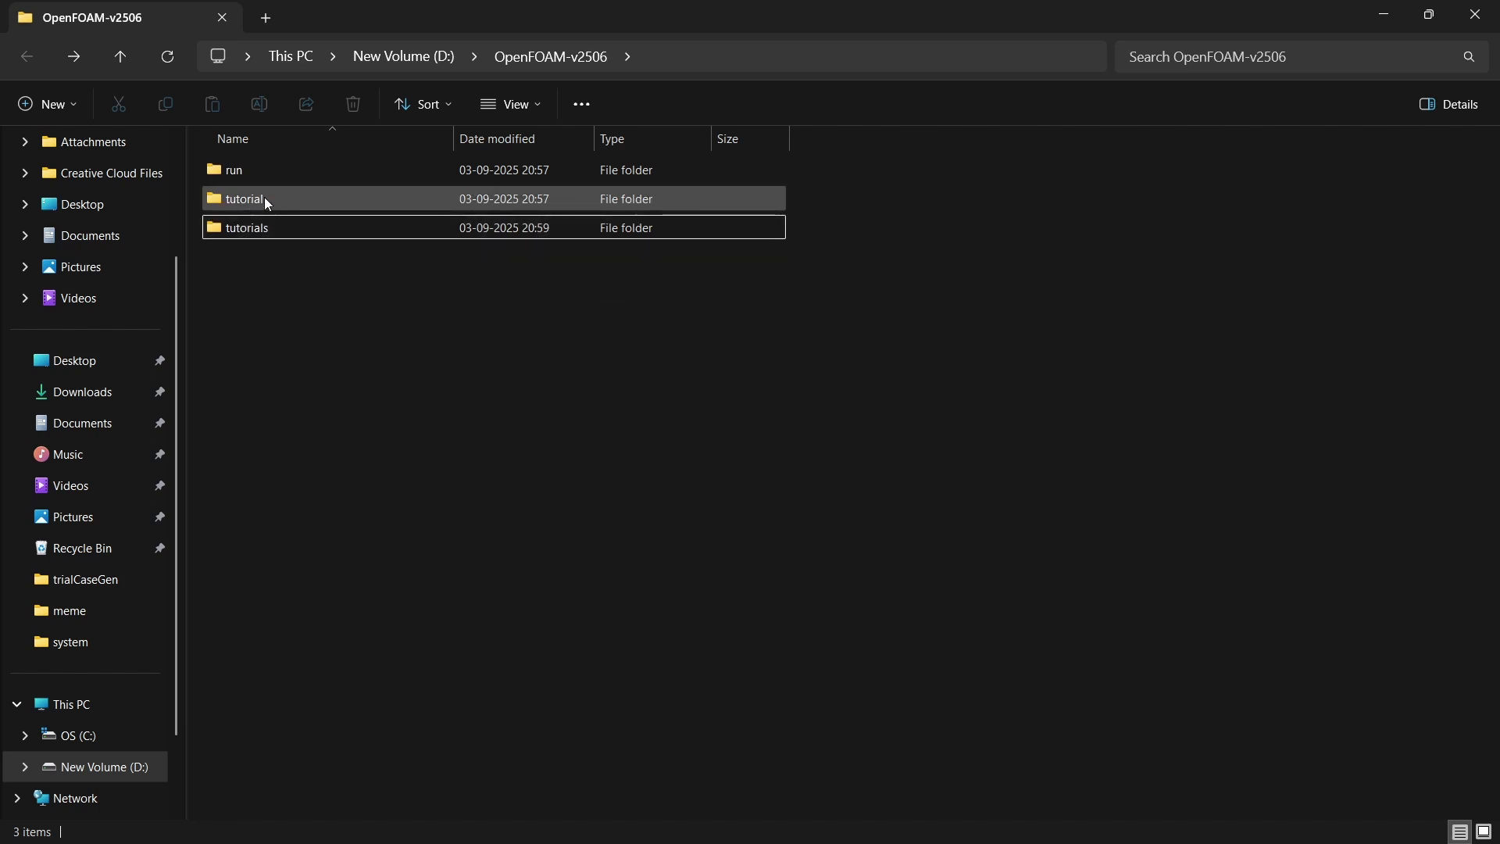
mouse_move(258, 200)
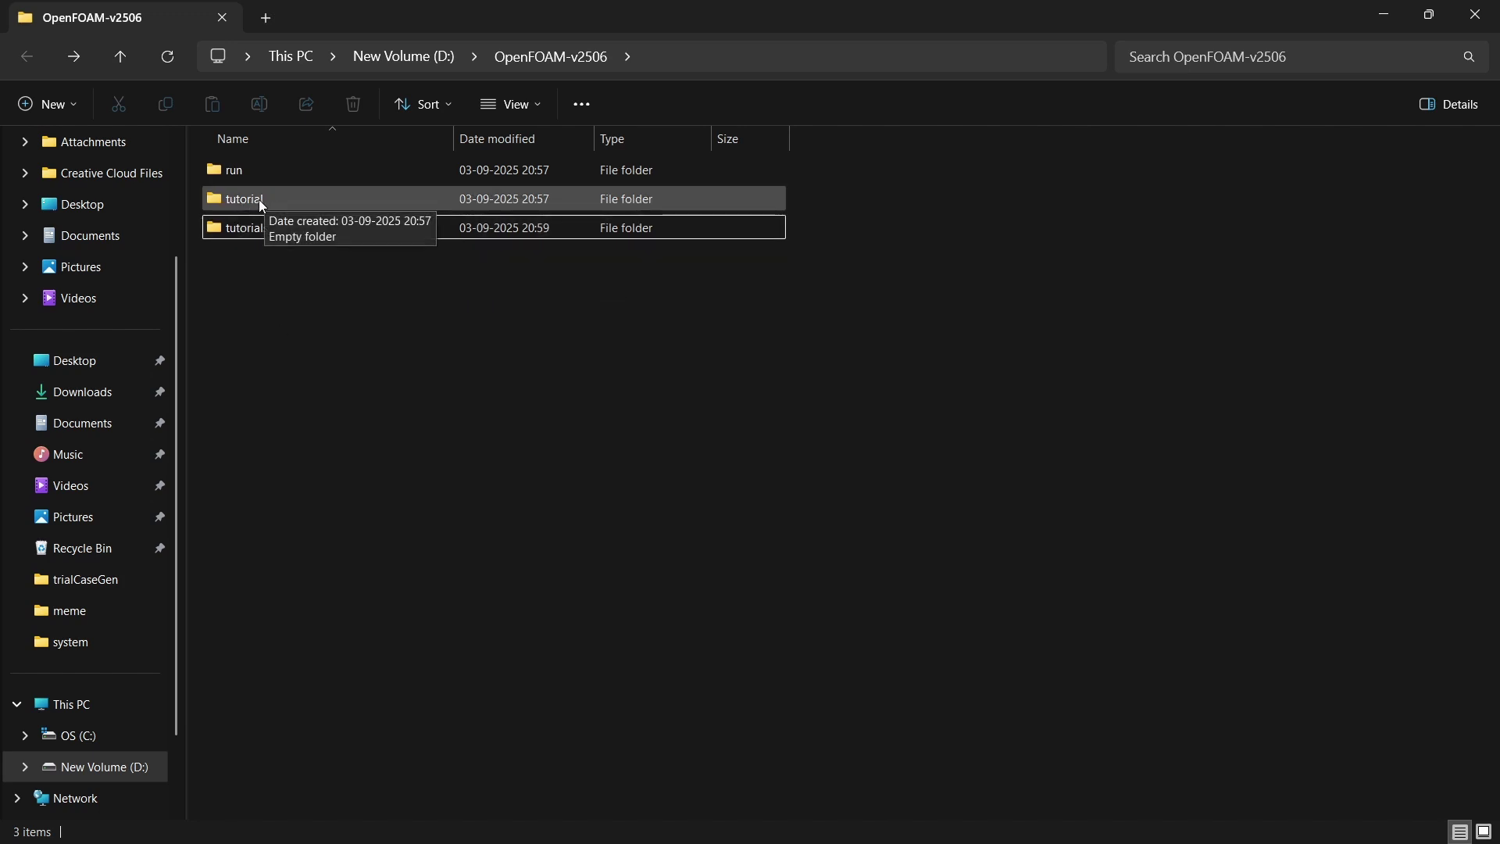
double_click(289, 235)
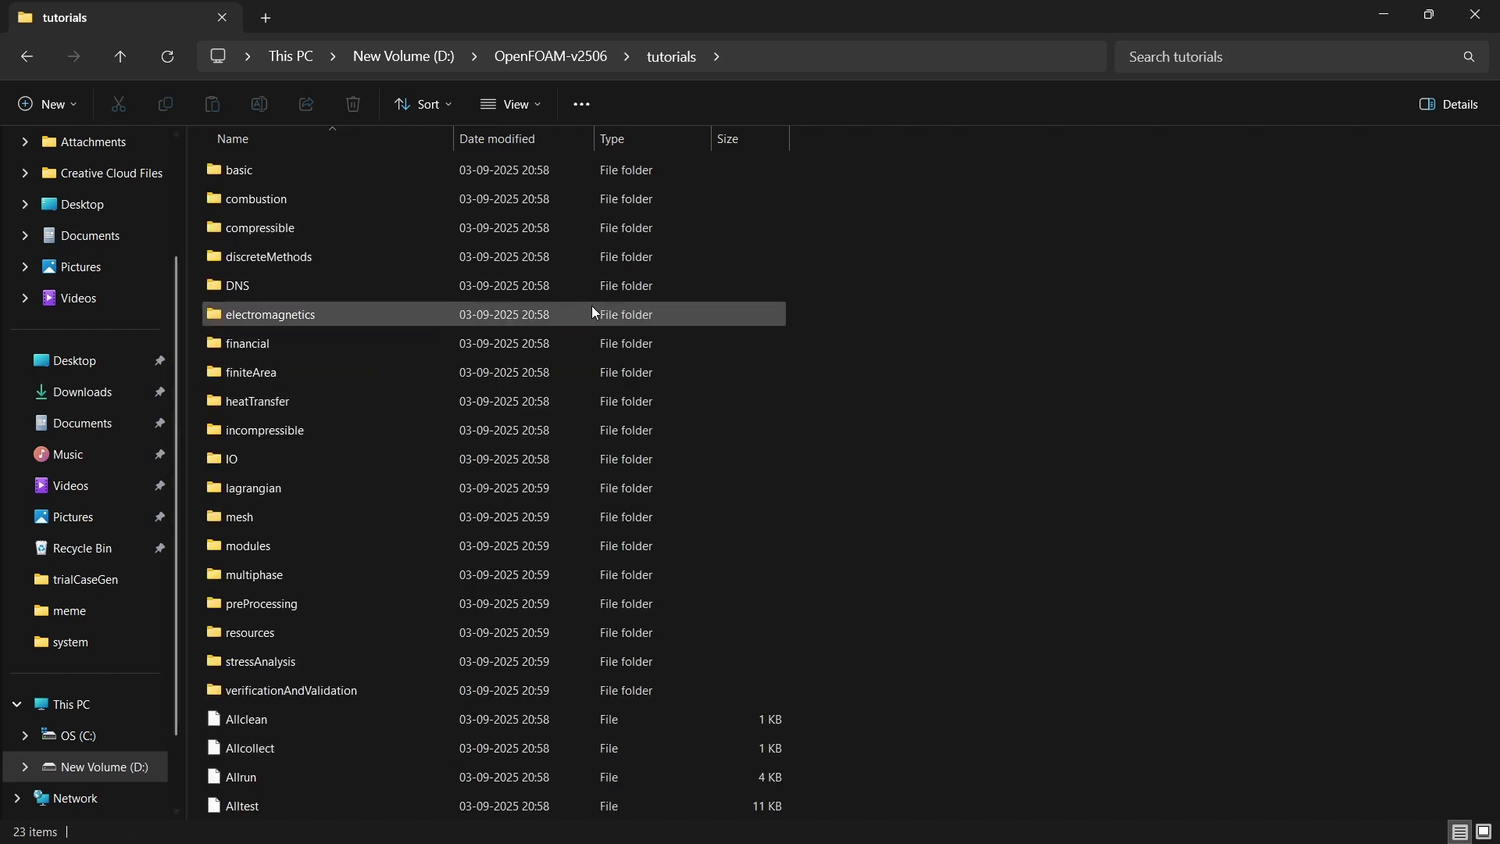
key(alt+Left)
click(279, 359)
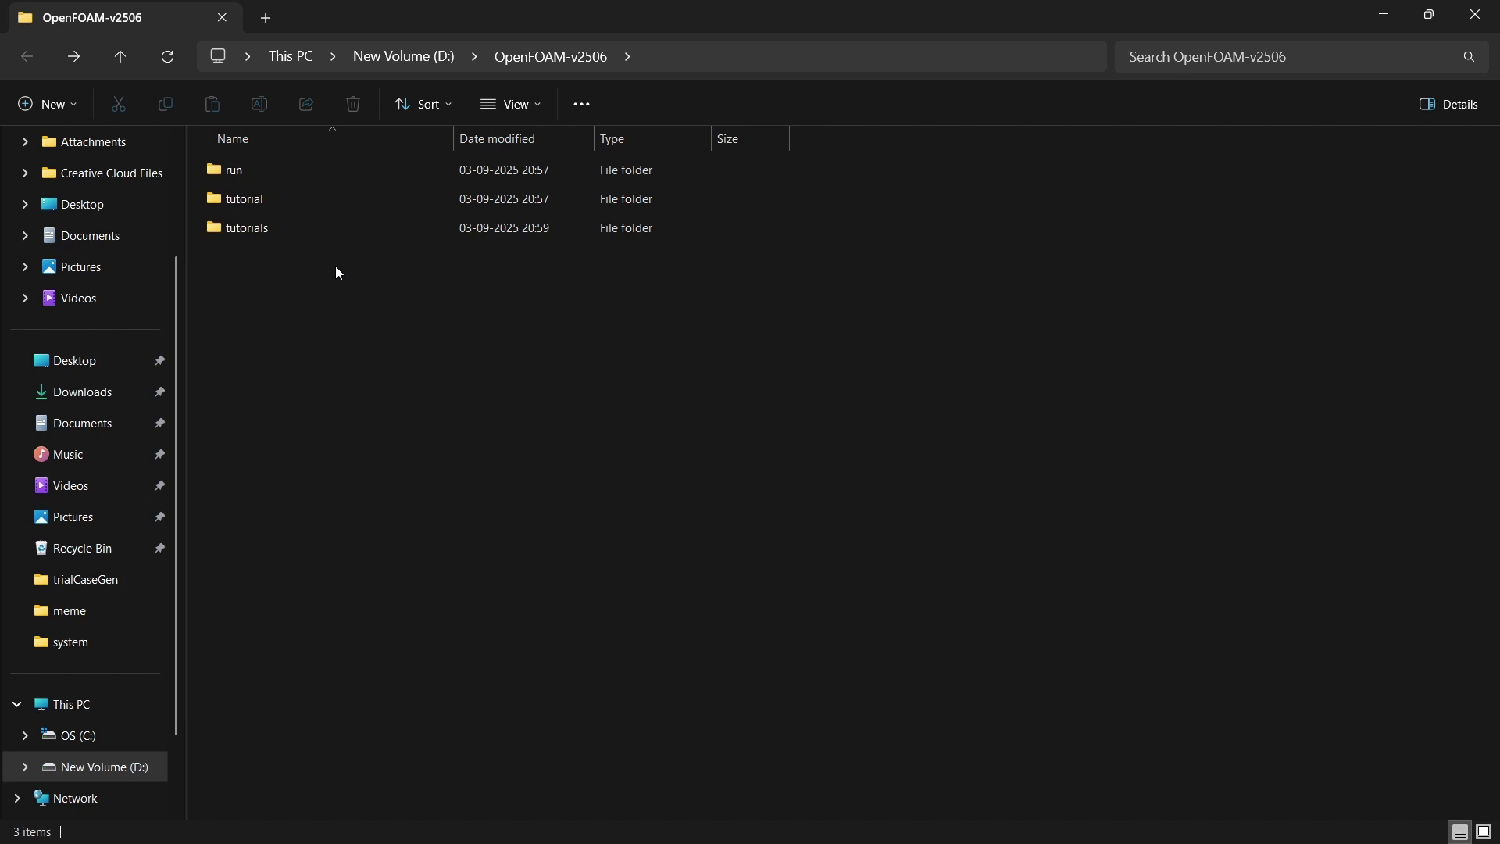
double_click(252, 172)
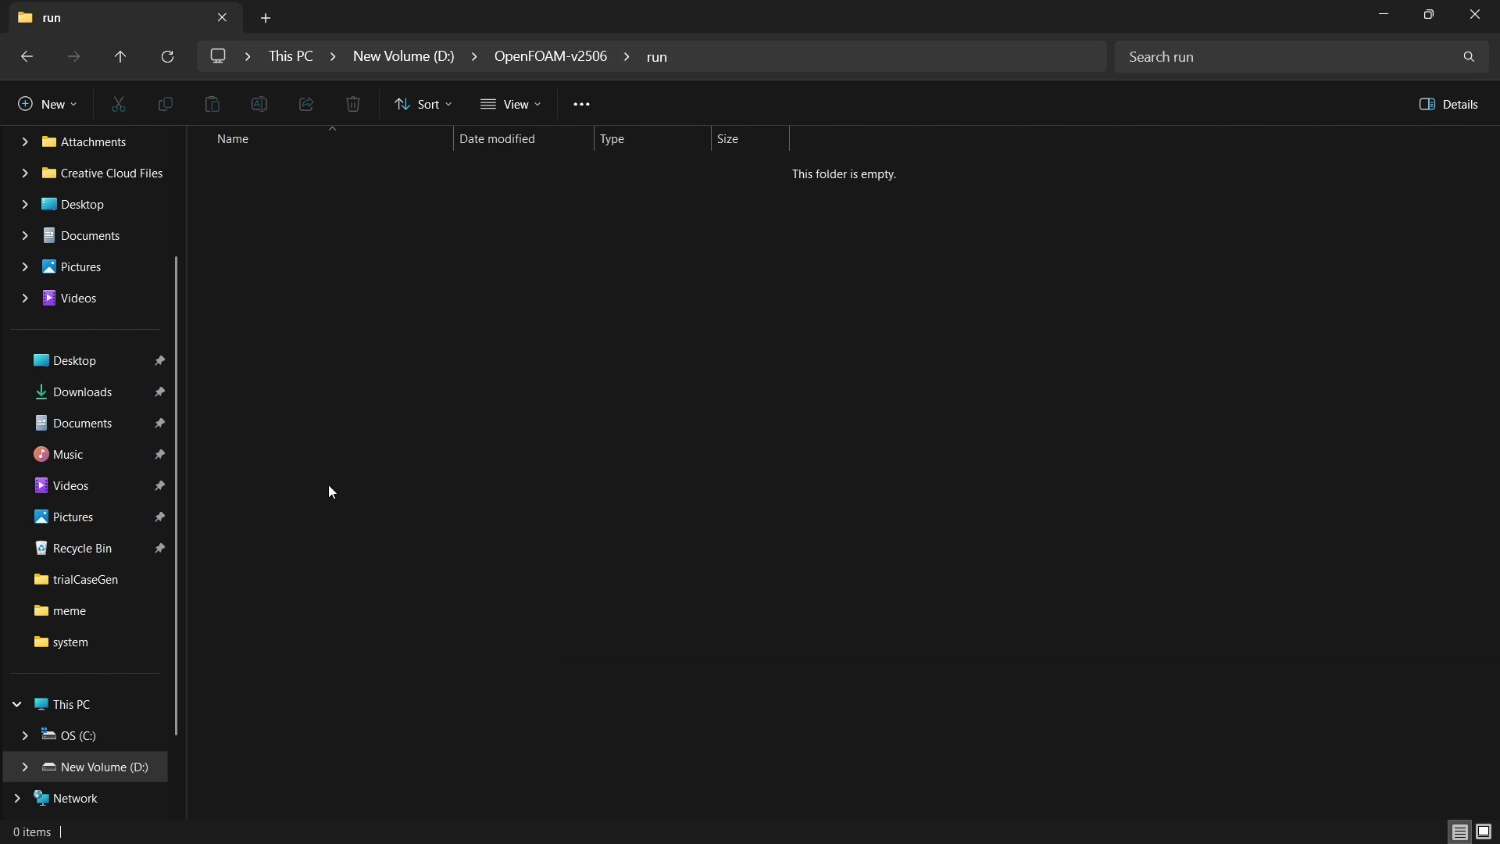
key(alt+Left)
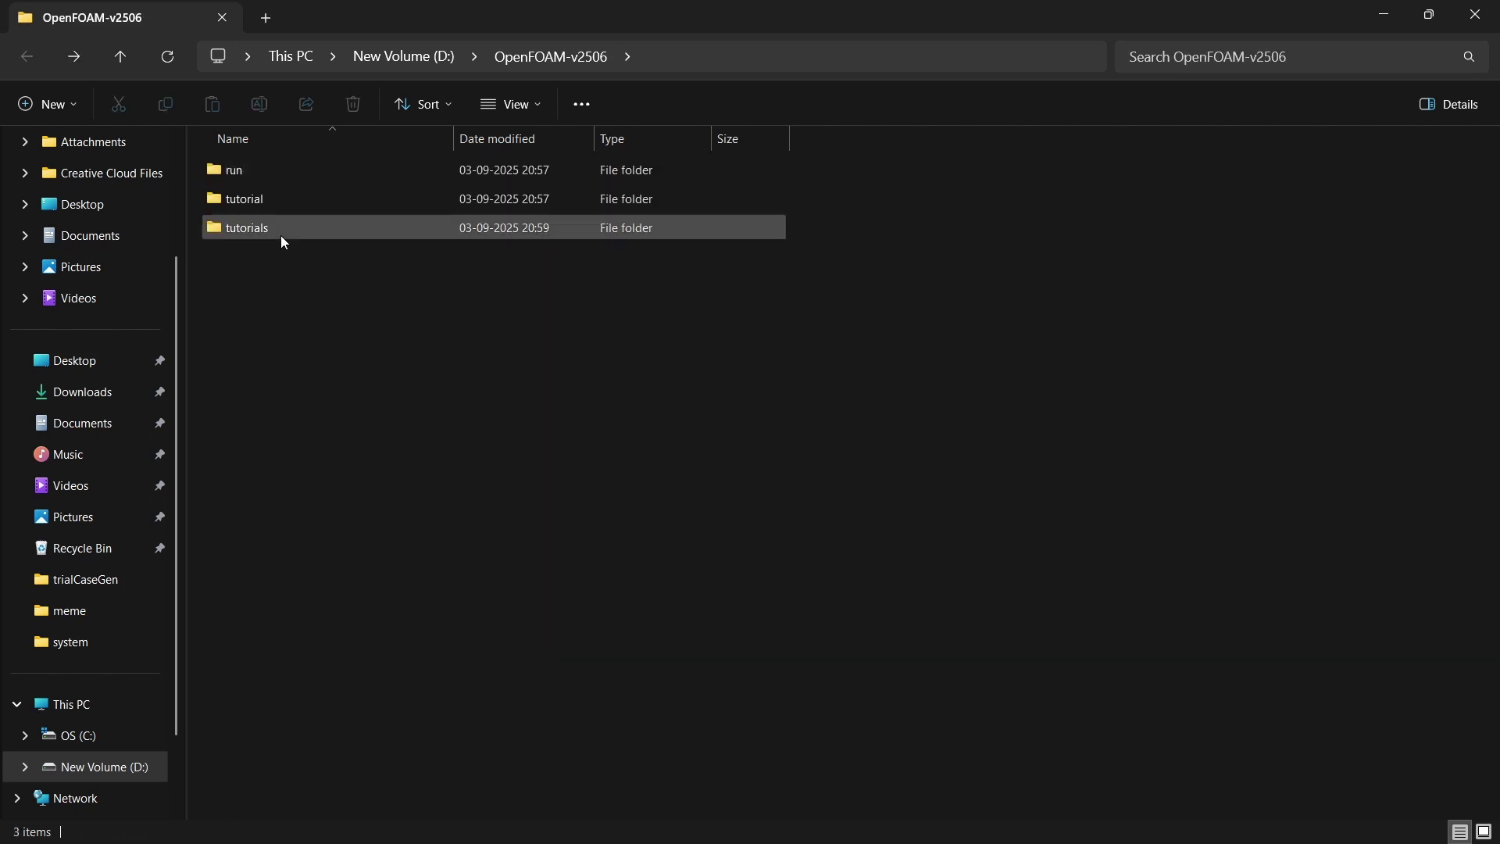
Browse tutorials > incompressible > icoFoam > cavity down to the inner cavity case, then back out
double_click(280, 236)
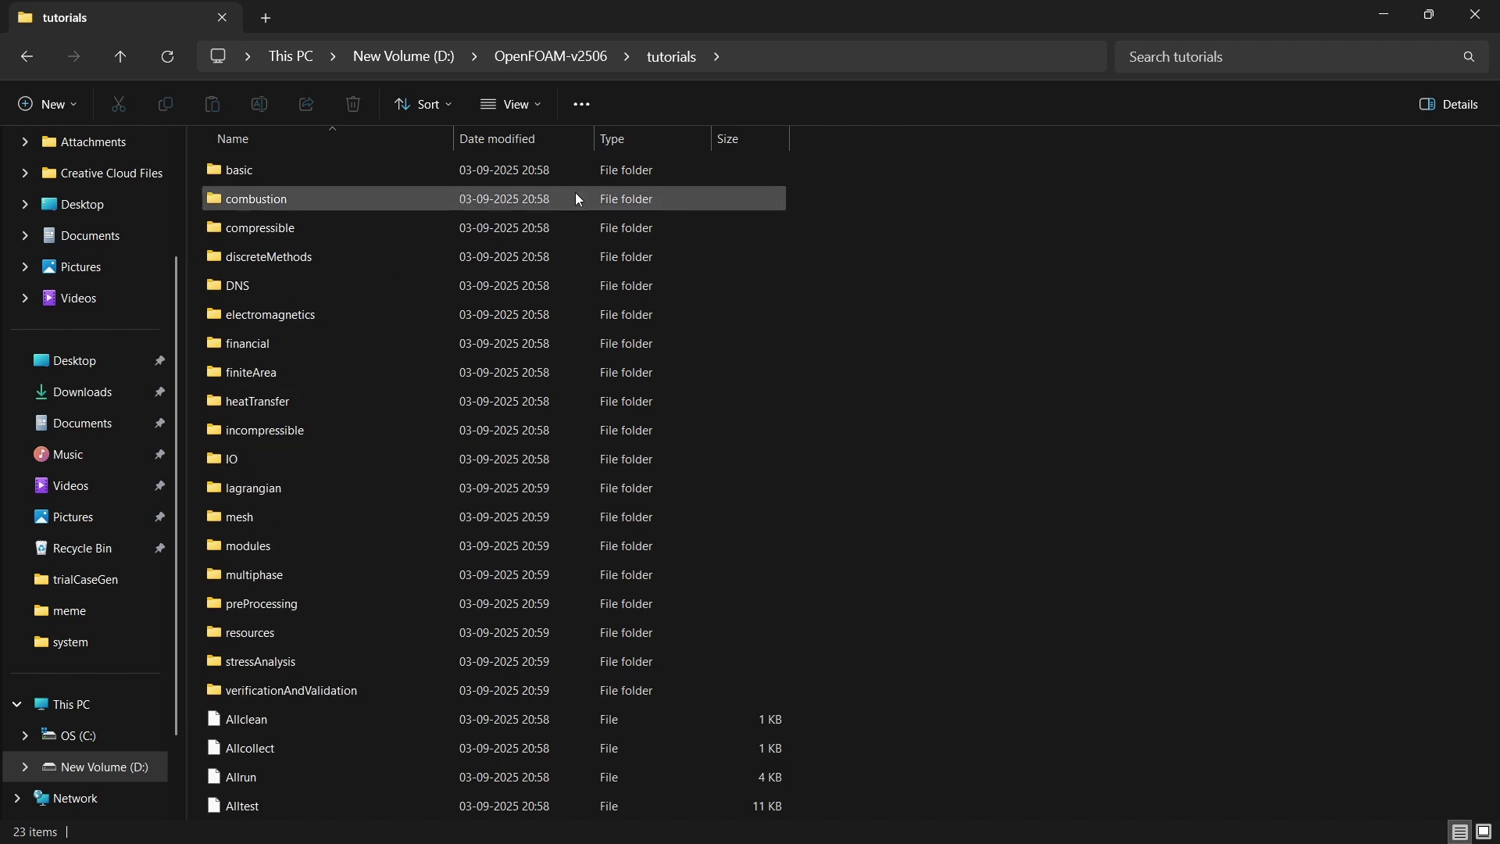
double_click(304, 430)
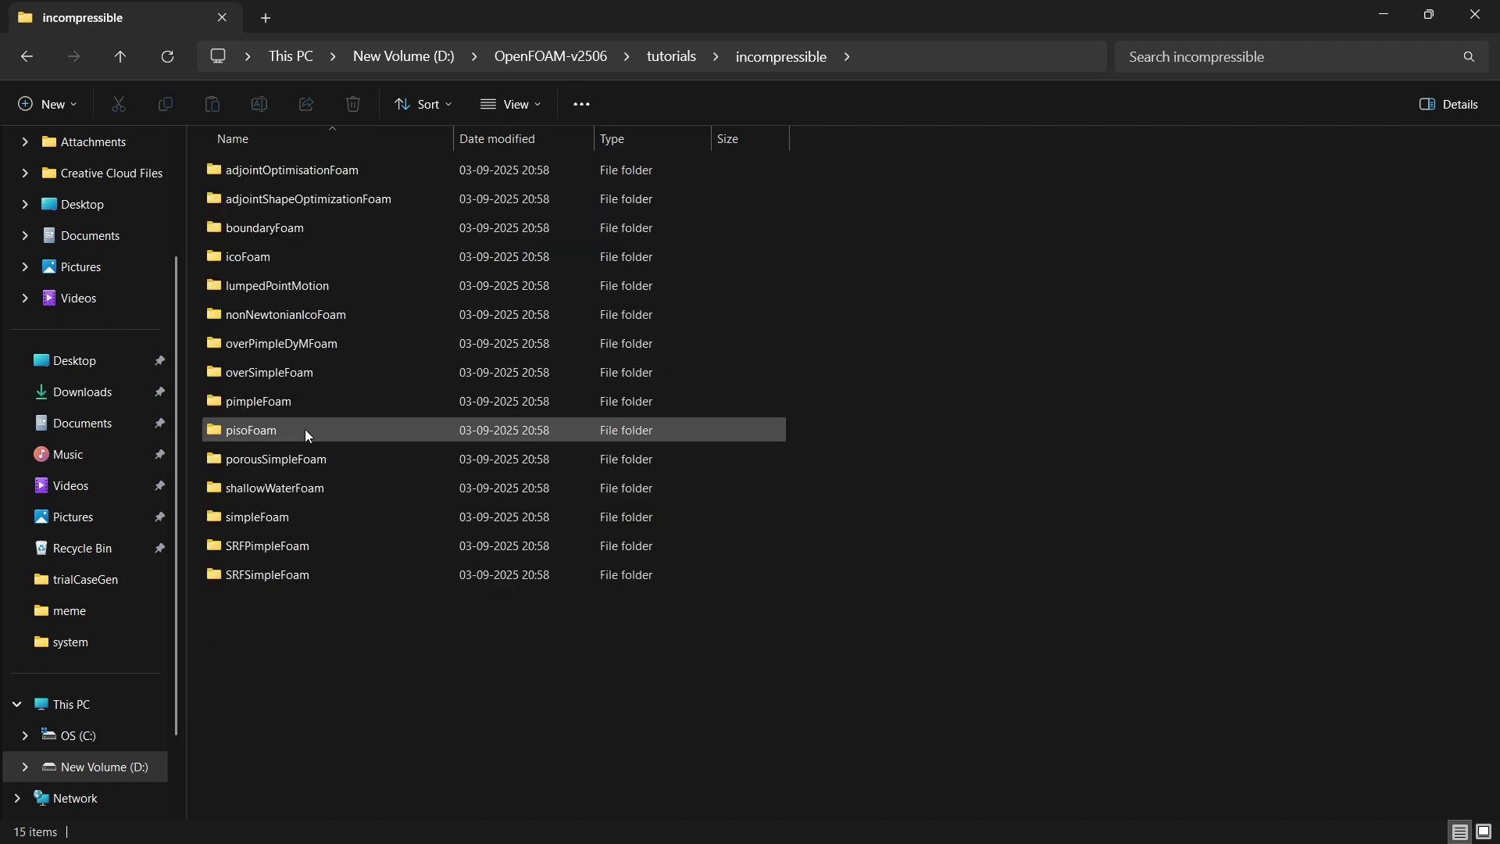
double_click(297, 258)
double_click(288, 172)
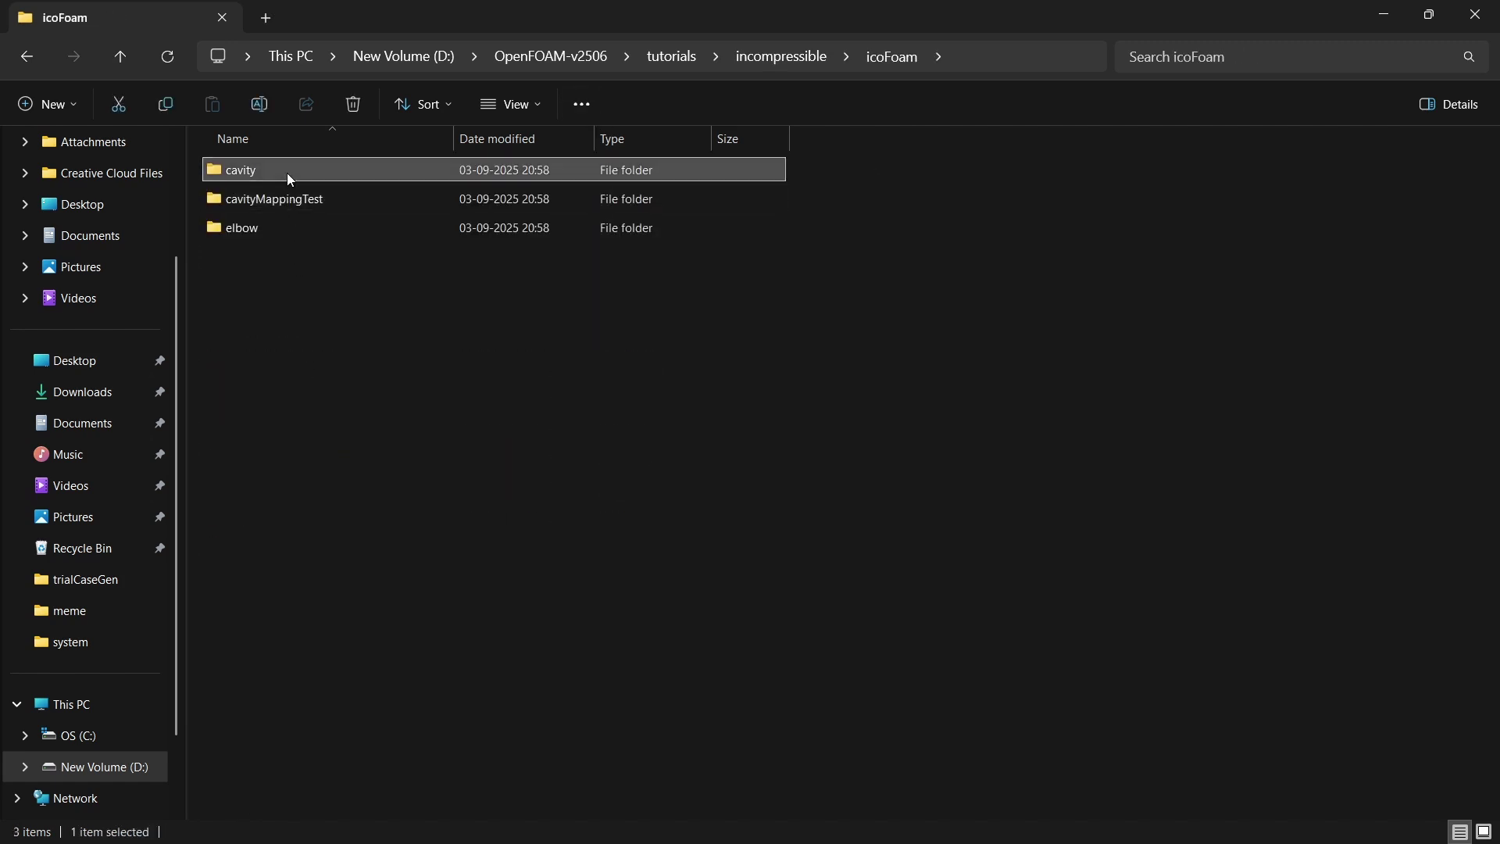
double_click(247, 180)
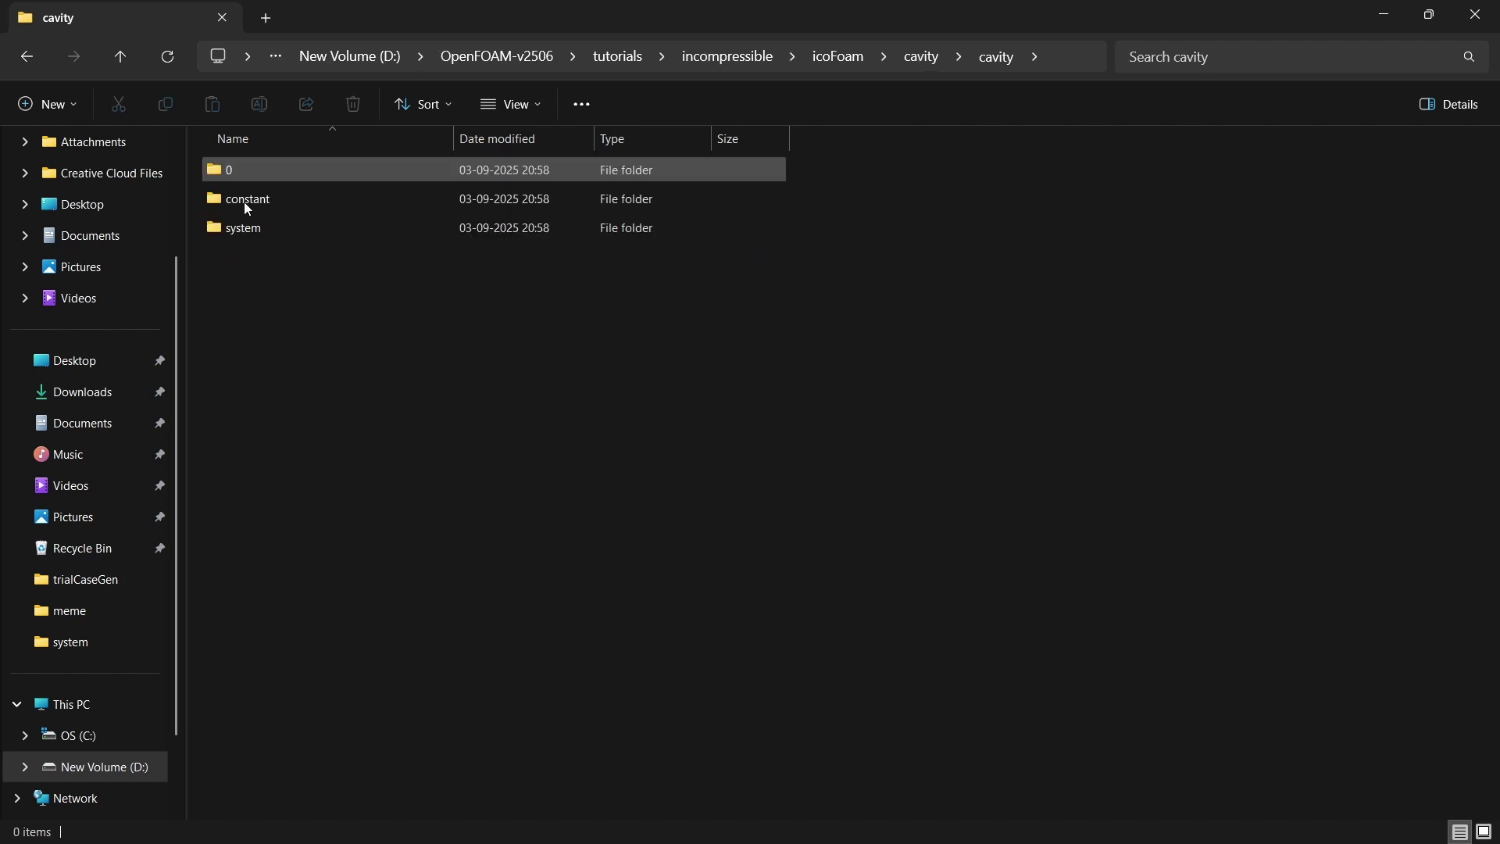
key(alt+Left)
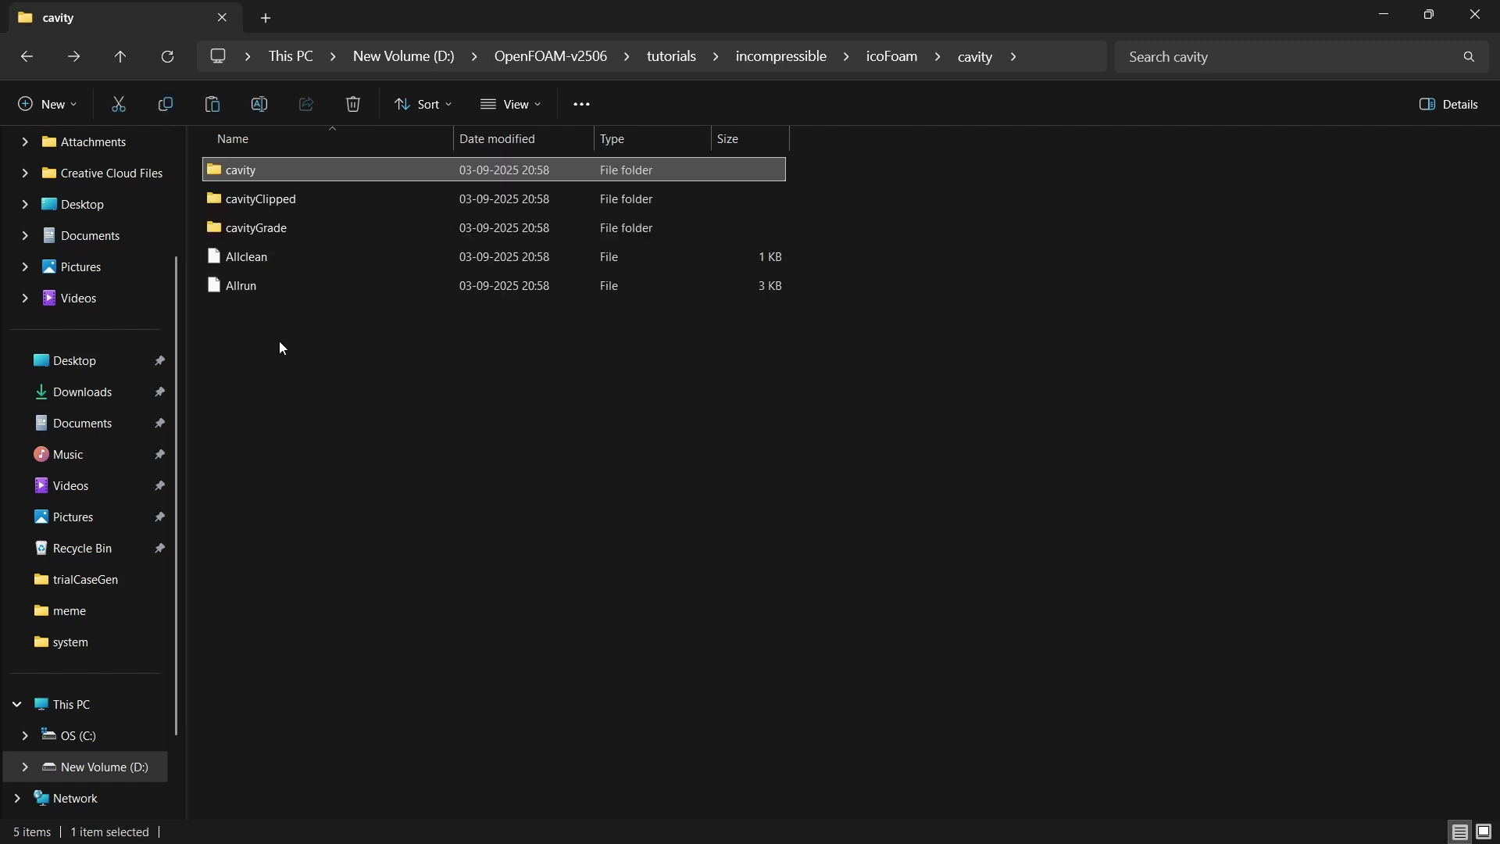
key(alt+Left)
key(alt+Left)
key(alt+Left)
key(alt+Left)
Open the tutorial folder holding the cavity case and switch to the terminal
double_click(289, 202)
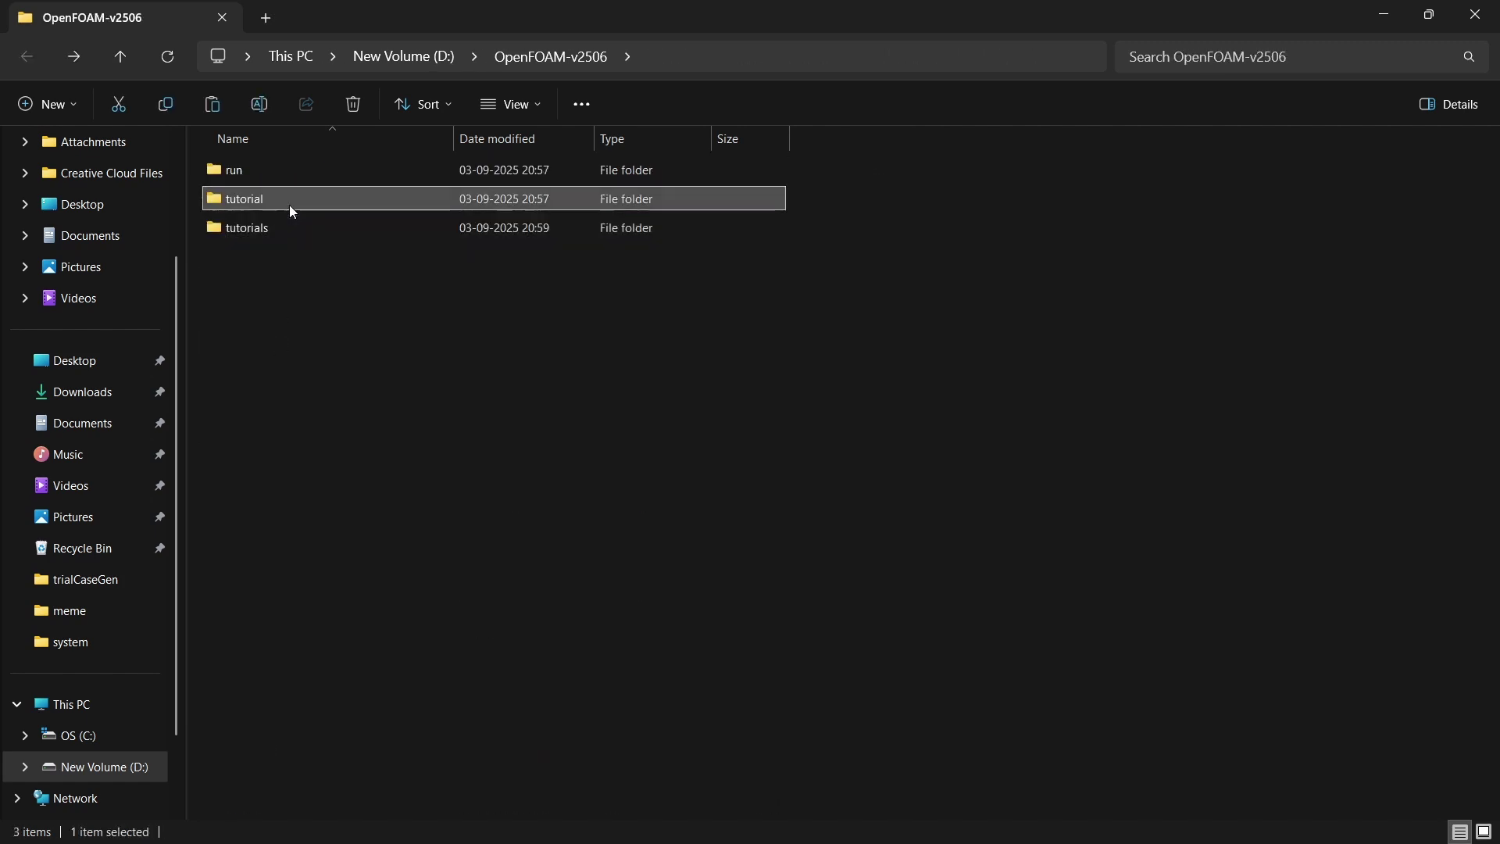
key(ctrl+v)
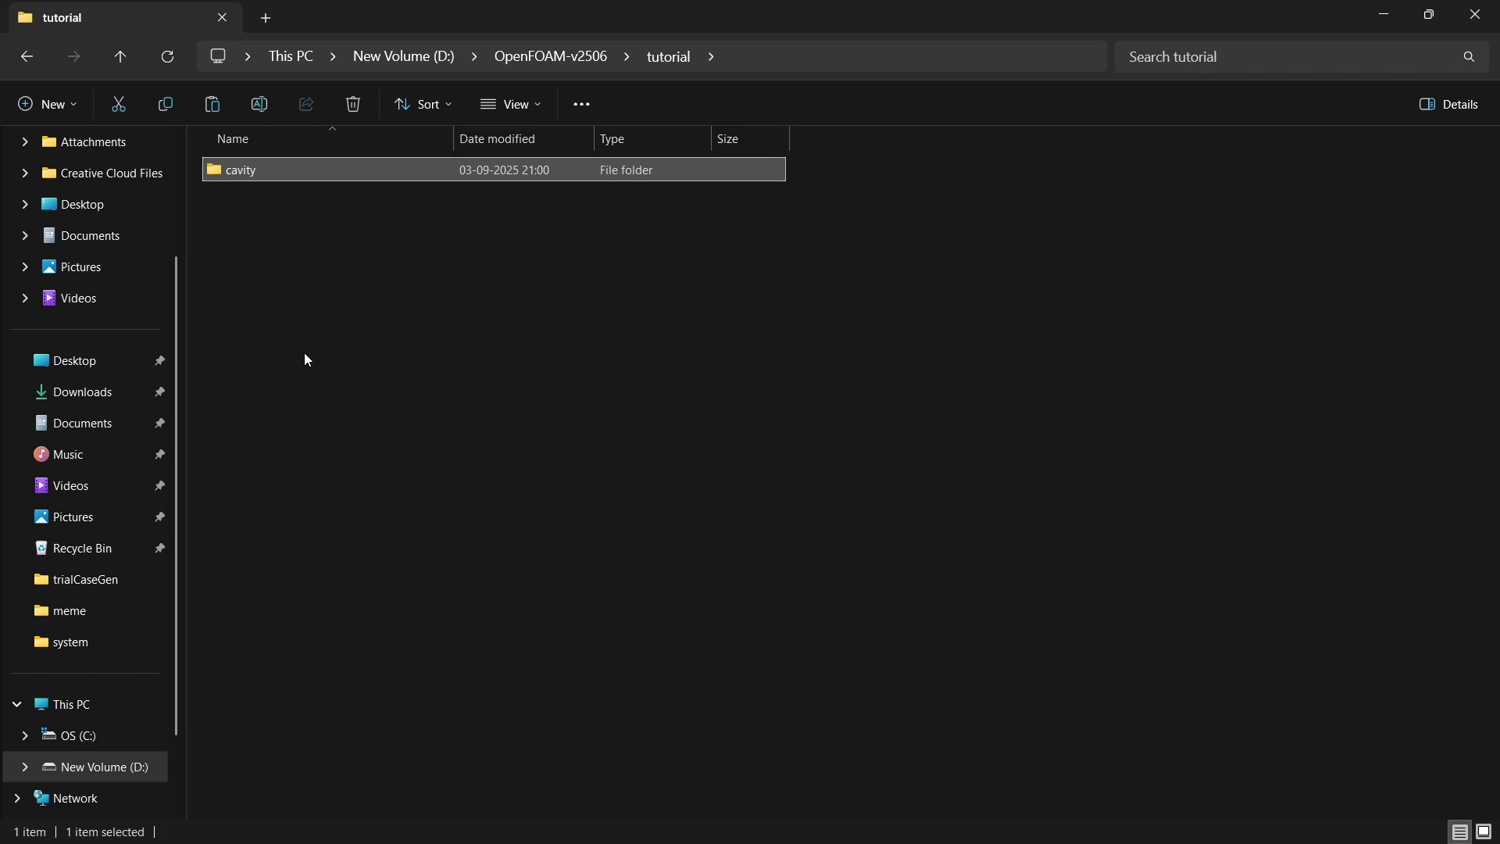
key(alt+Tab)
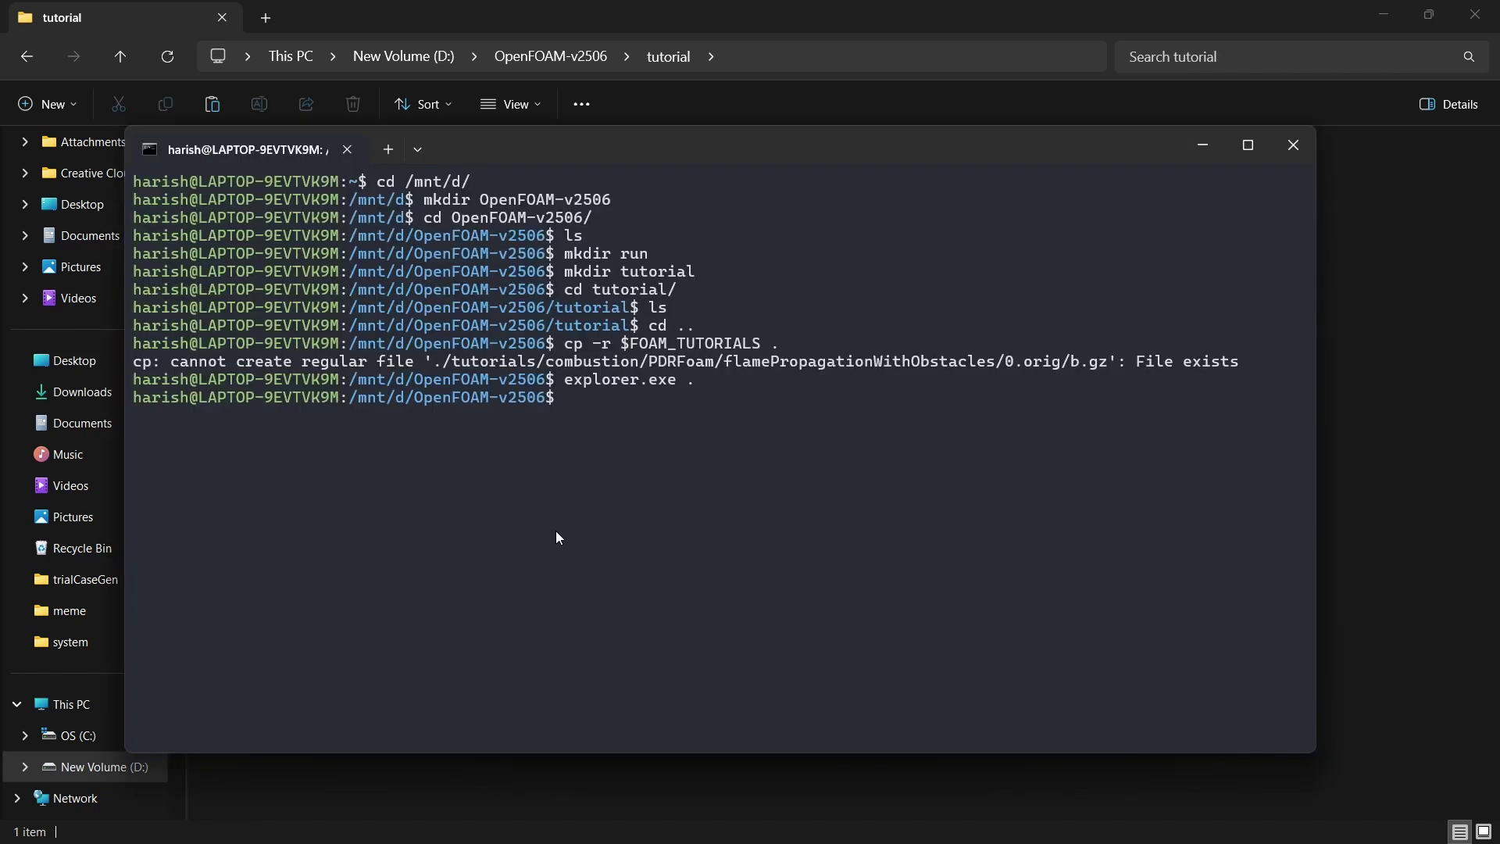
Change into tutorial, clear the screen, enter cavity/ and list the case contents
text(cd tutorial)
key(Return)
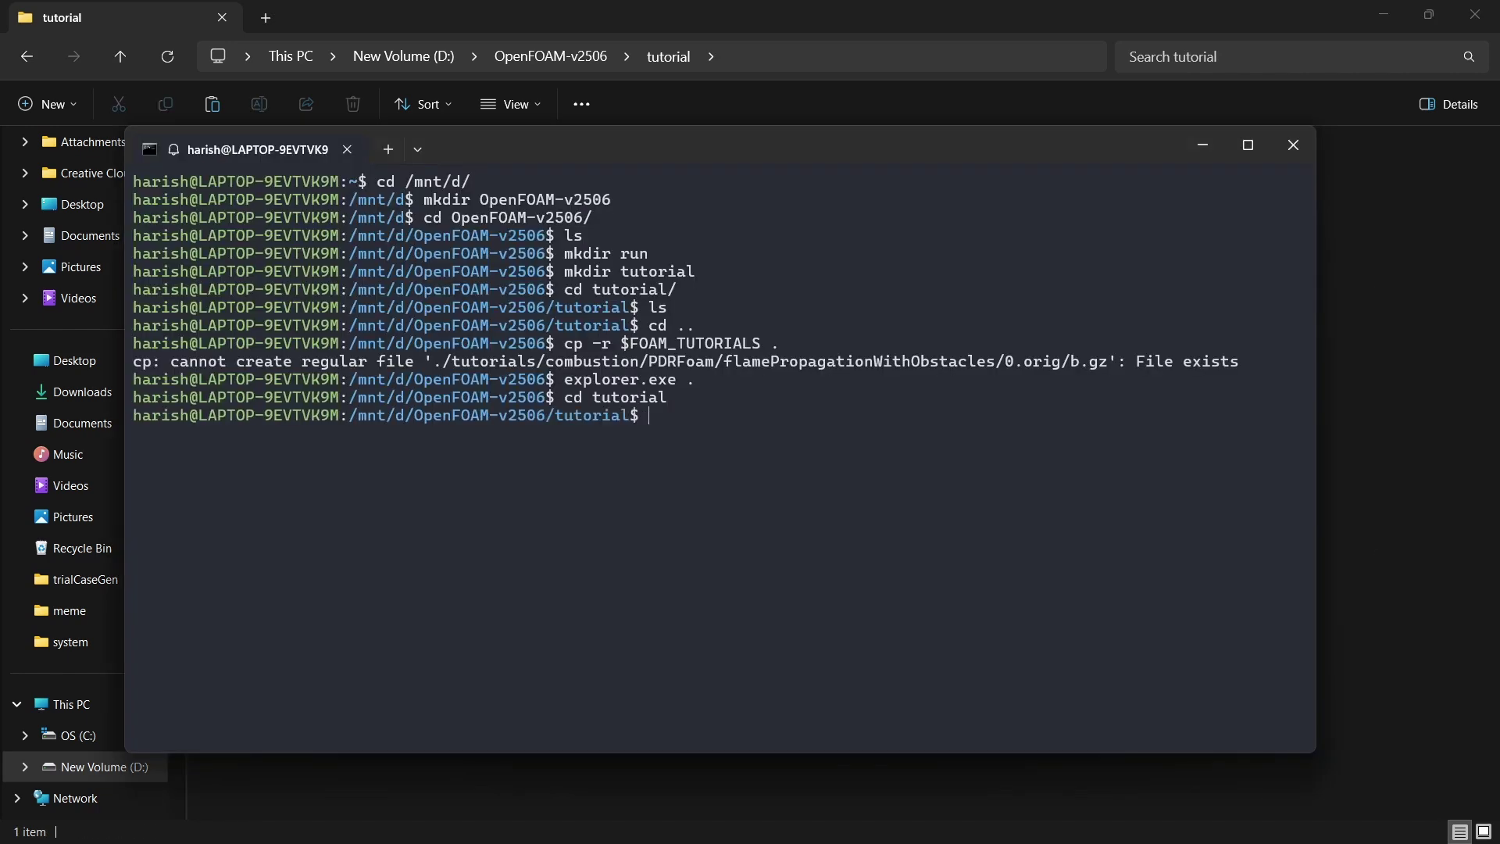
text(clear)
key(Return)
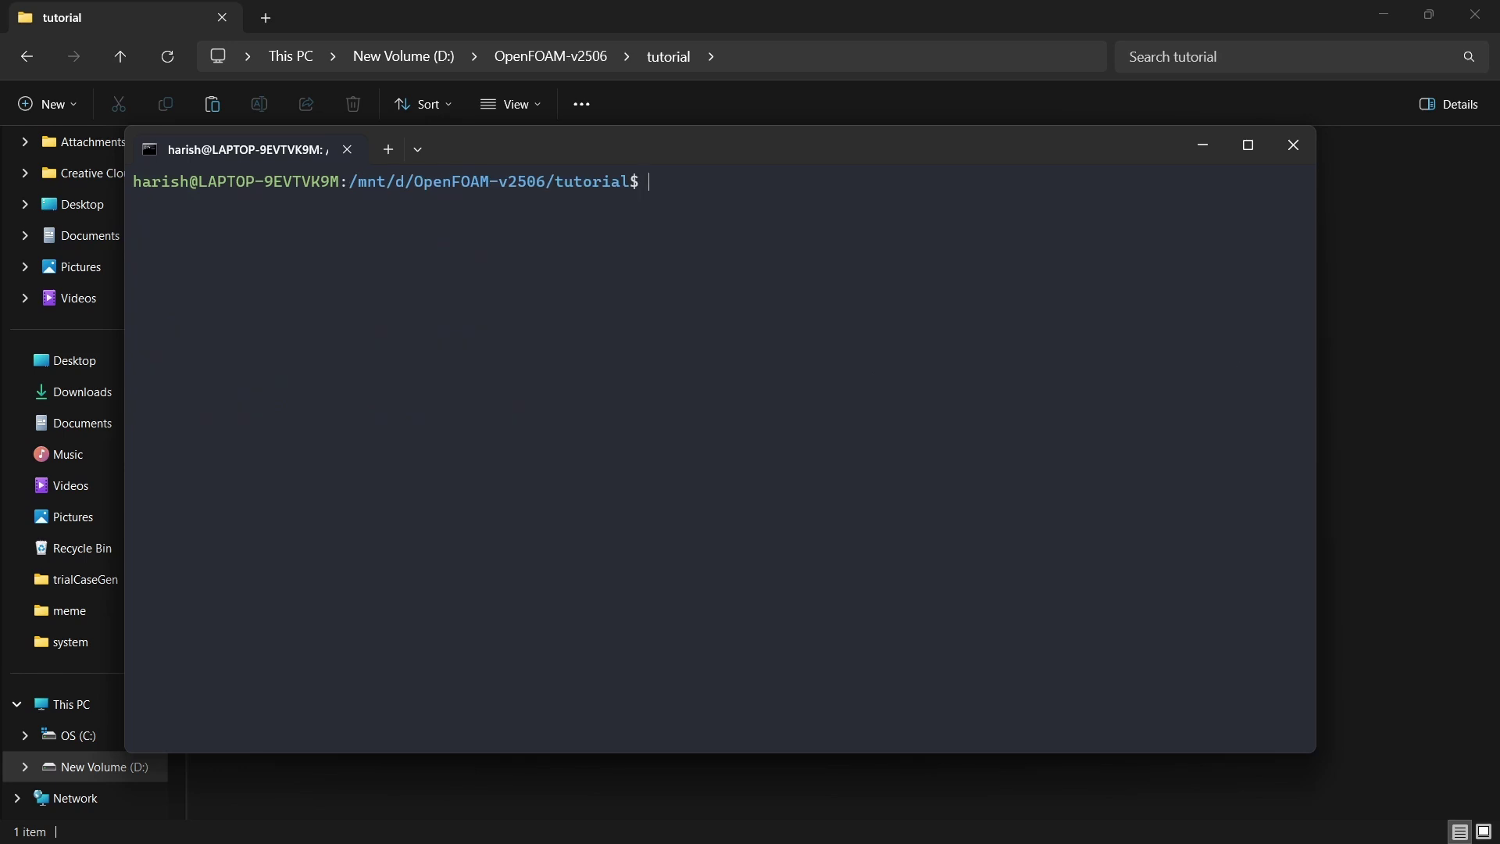
text(cd cavity/)
key(Return)
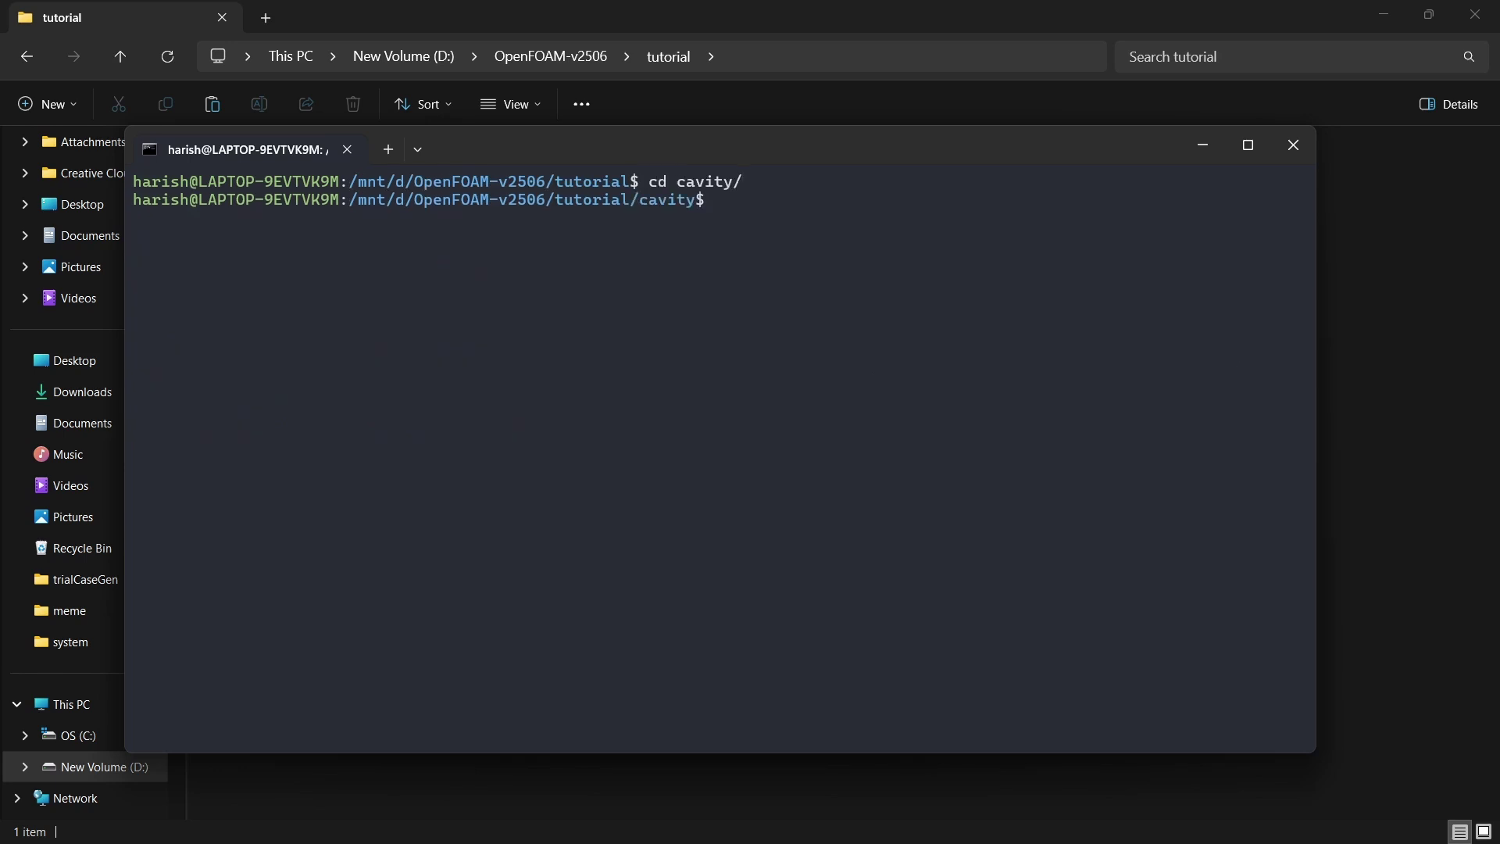
text(ls)
key(Return)
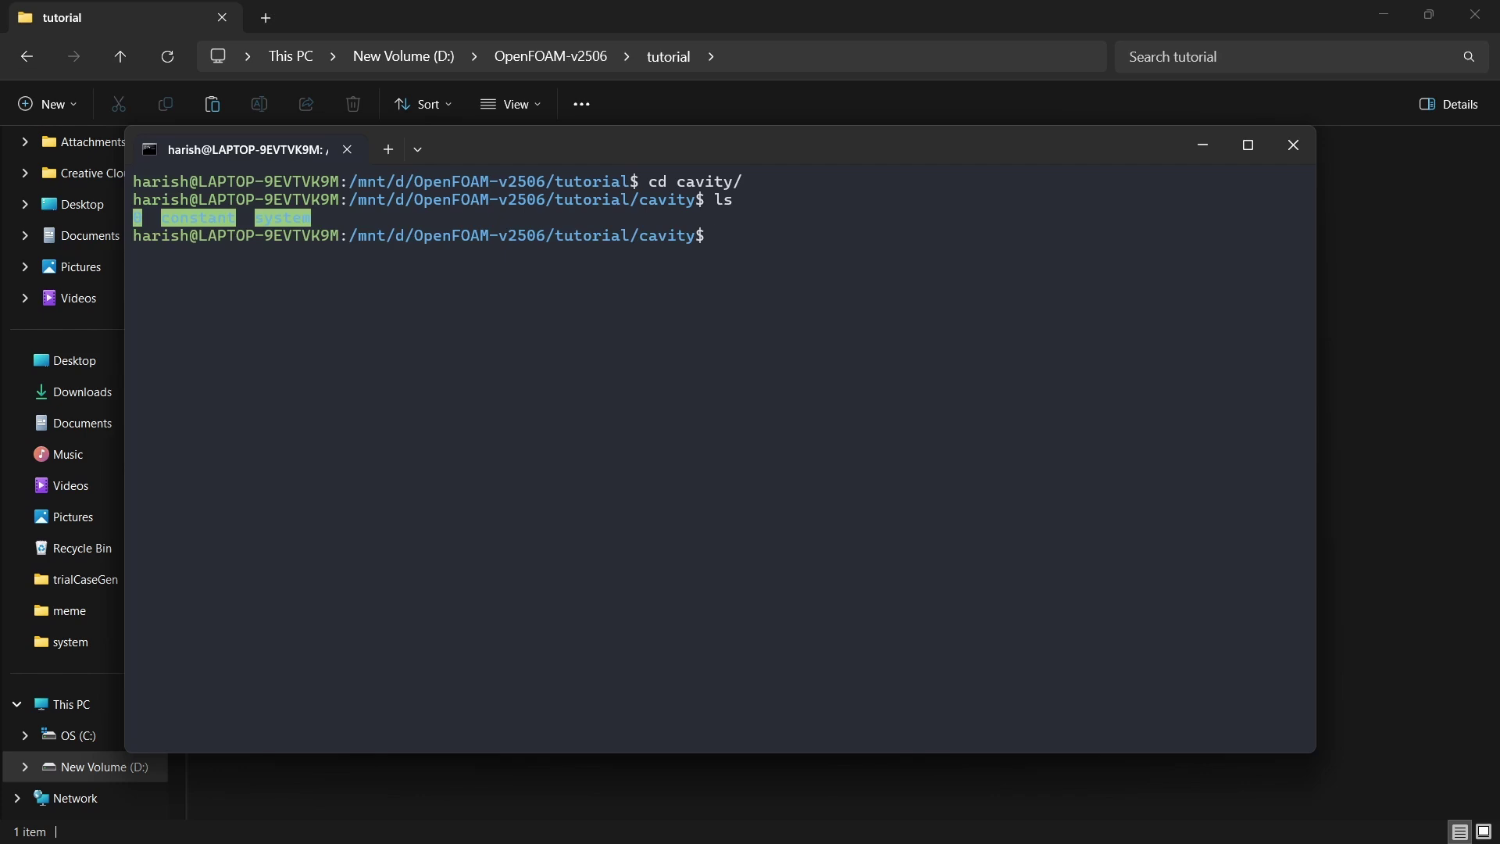
Run blockMesh to build the 400-cell cavity mesh, then move the terminal lower
text(blockMesh)
key(Return)
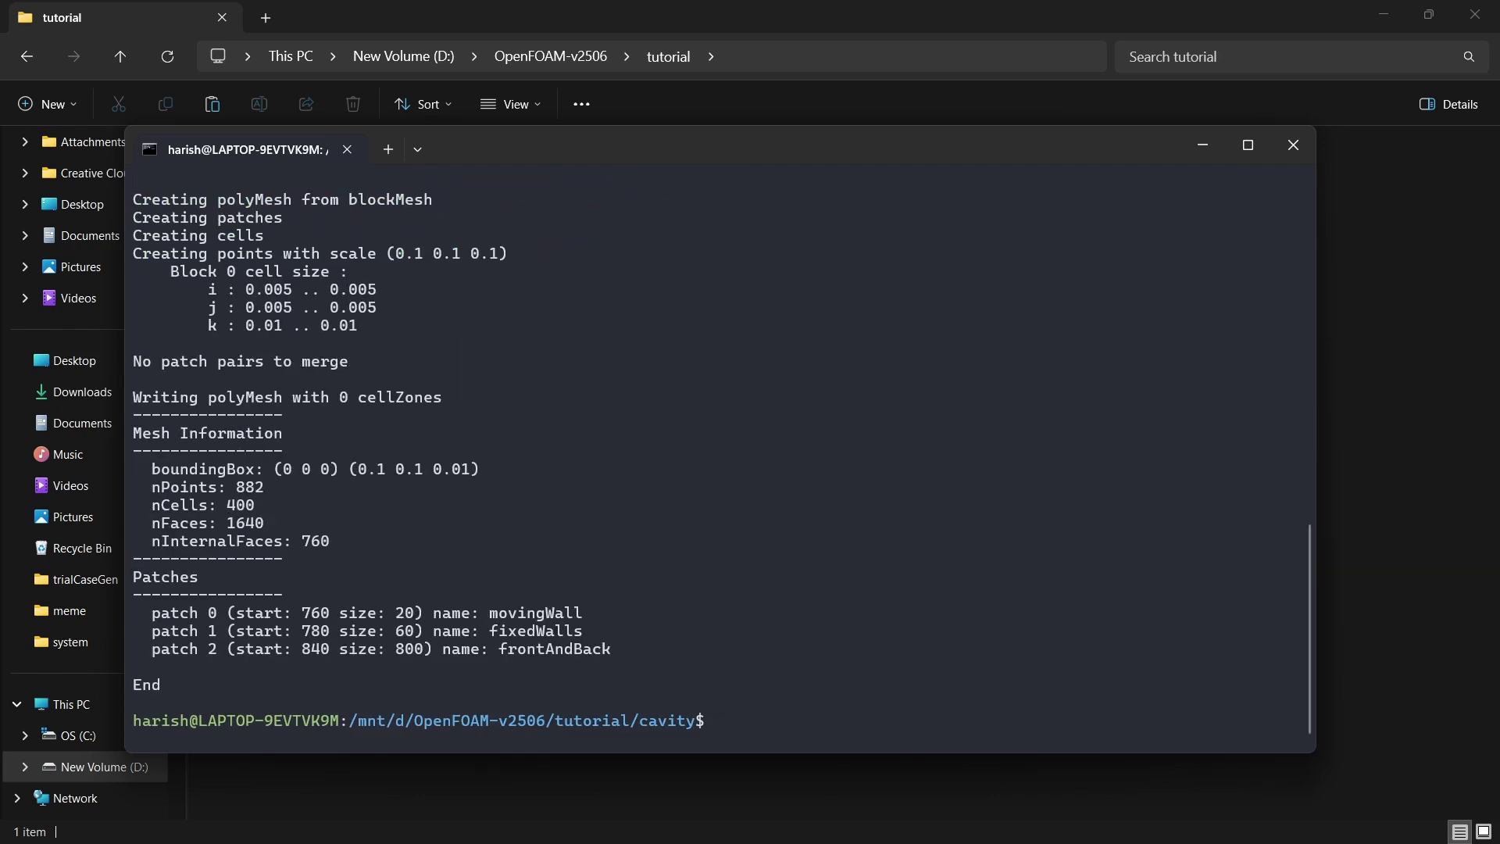
drag(622, 128, 658, 225)
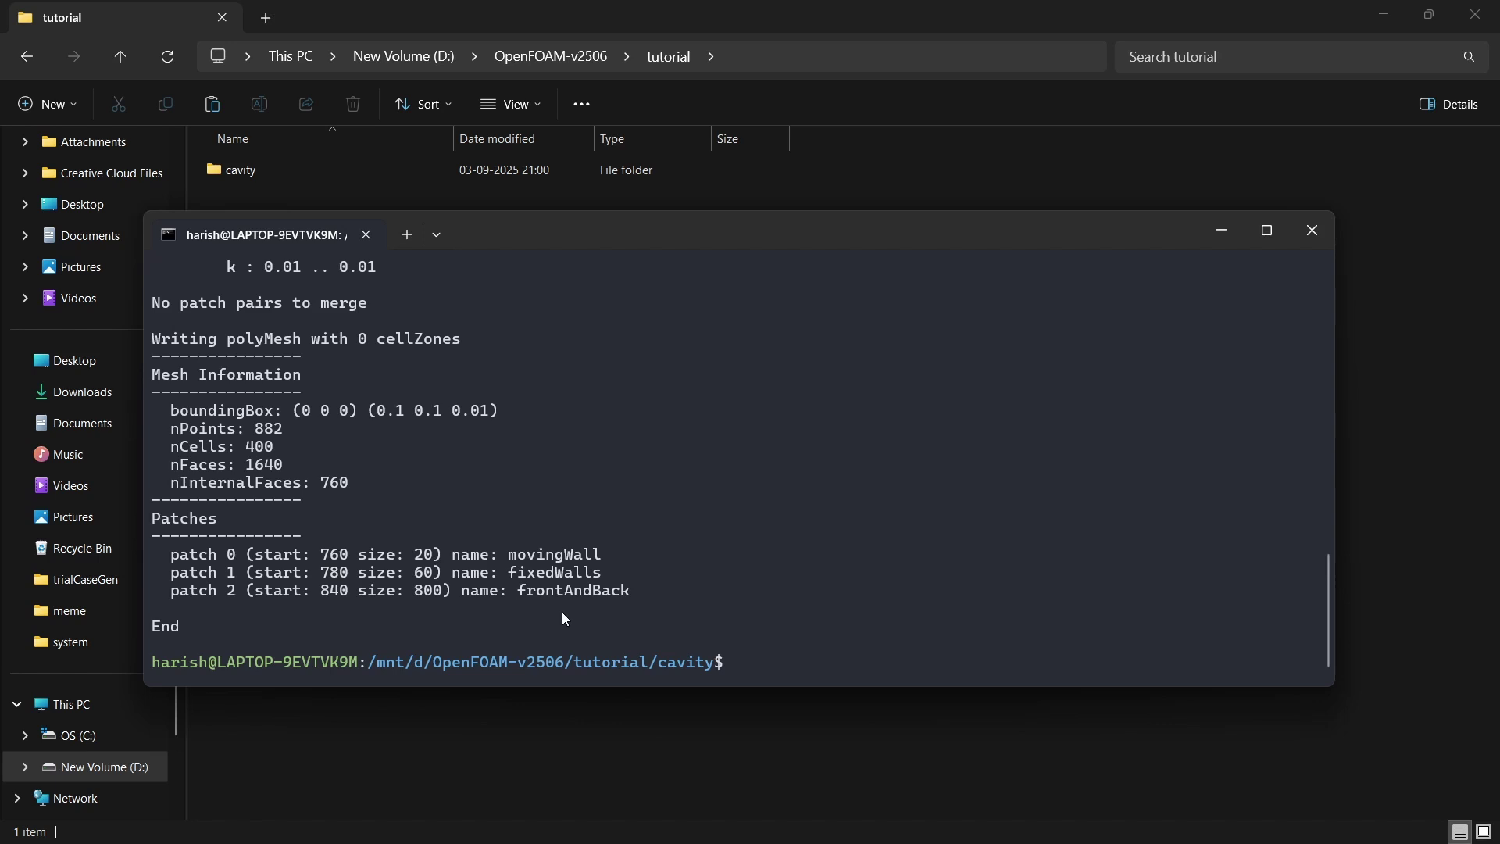
Open the cavity folder in Explorer and copy the blockMesh command text from the terminal
click(274, 180)
double_click(281, 164)
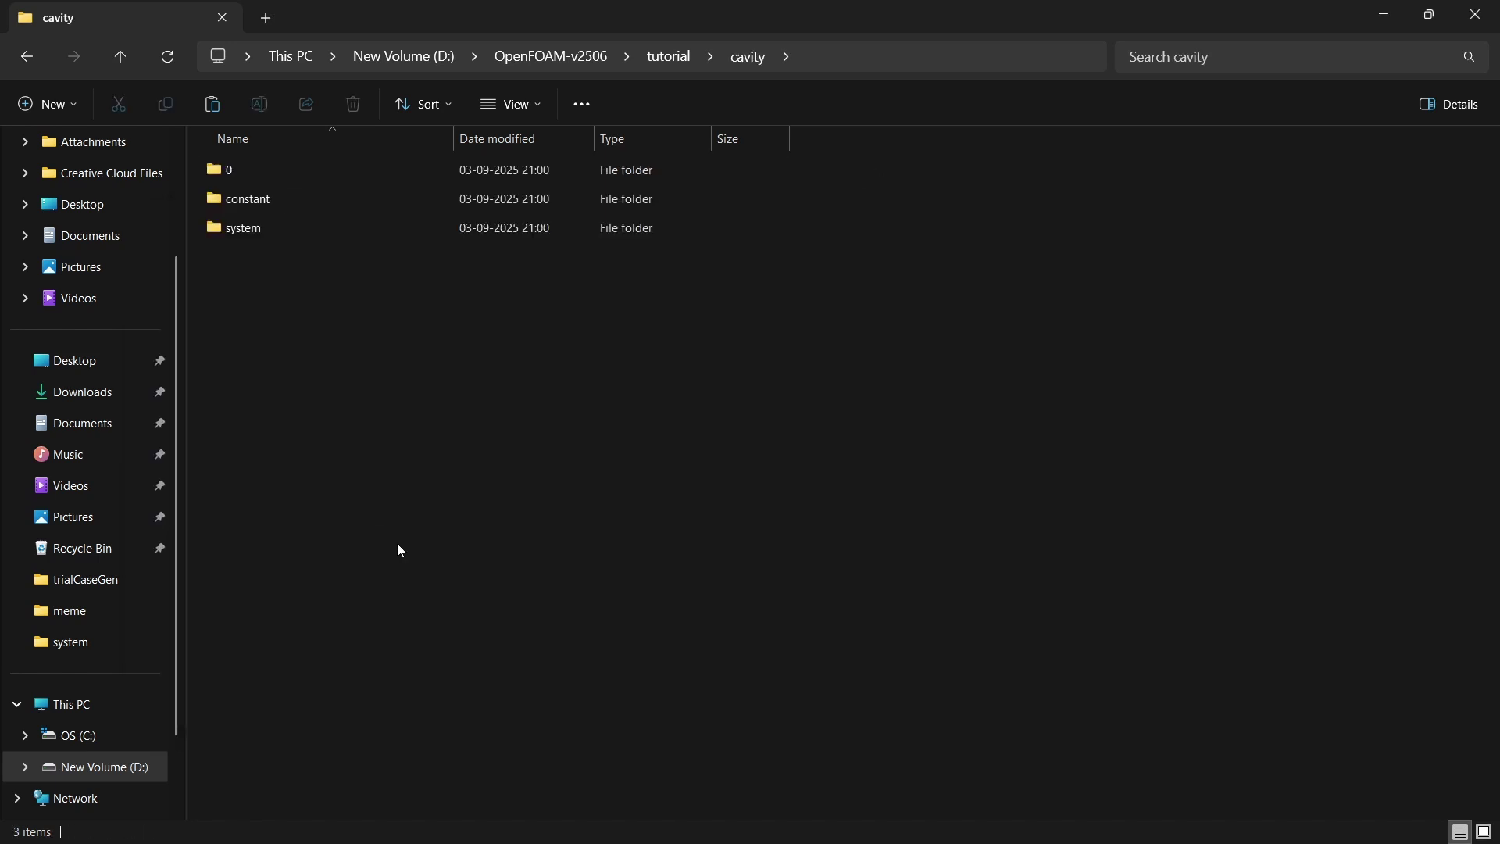
key(alt+Tab)
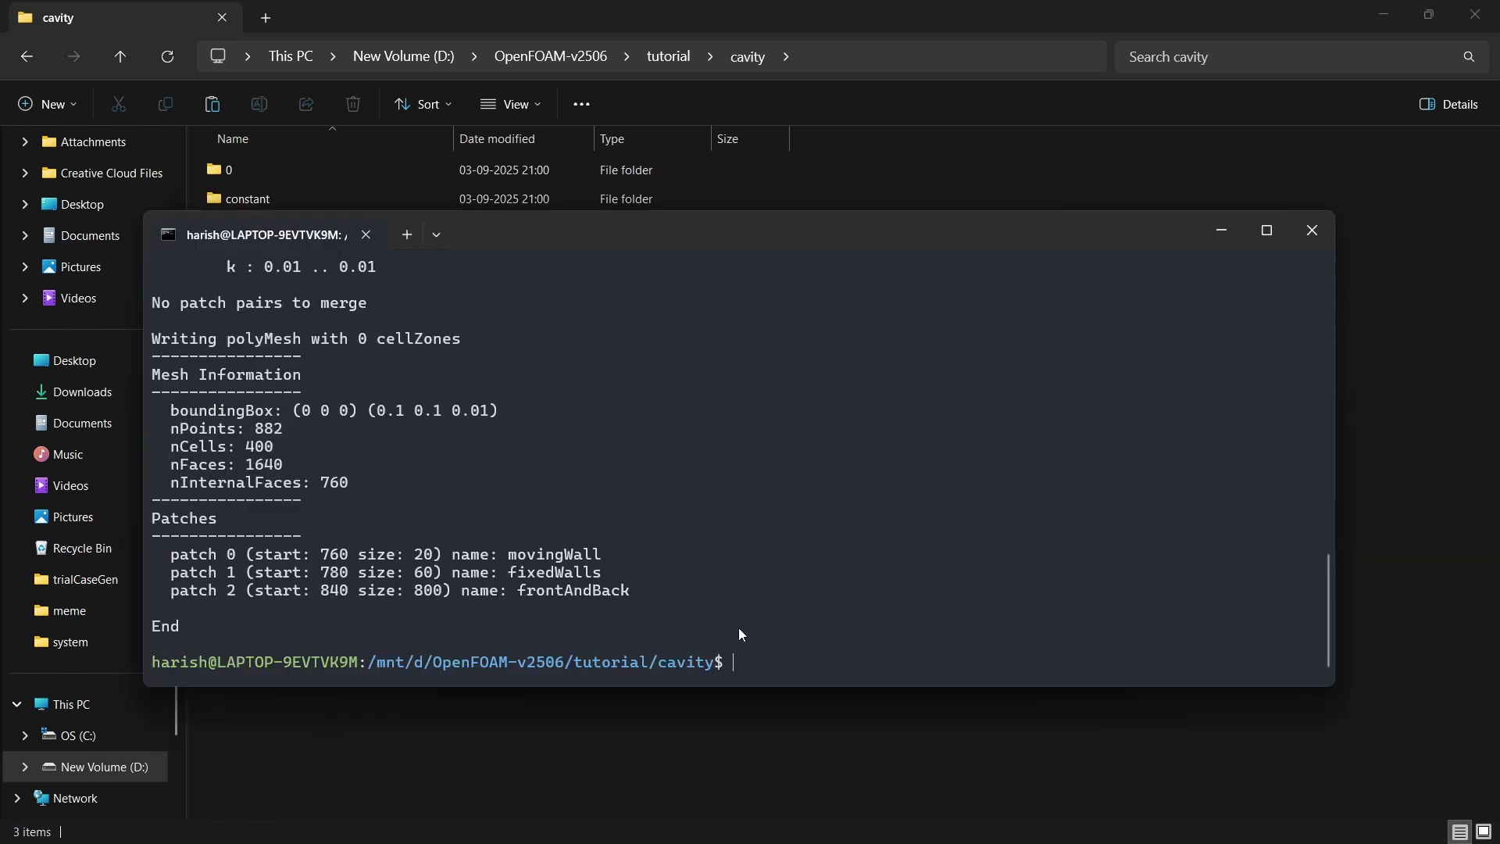
scroll(738, 626, up, 15)
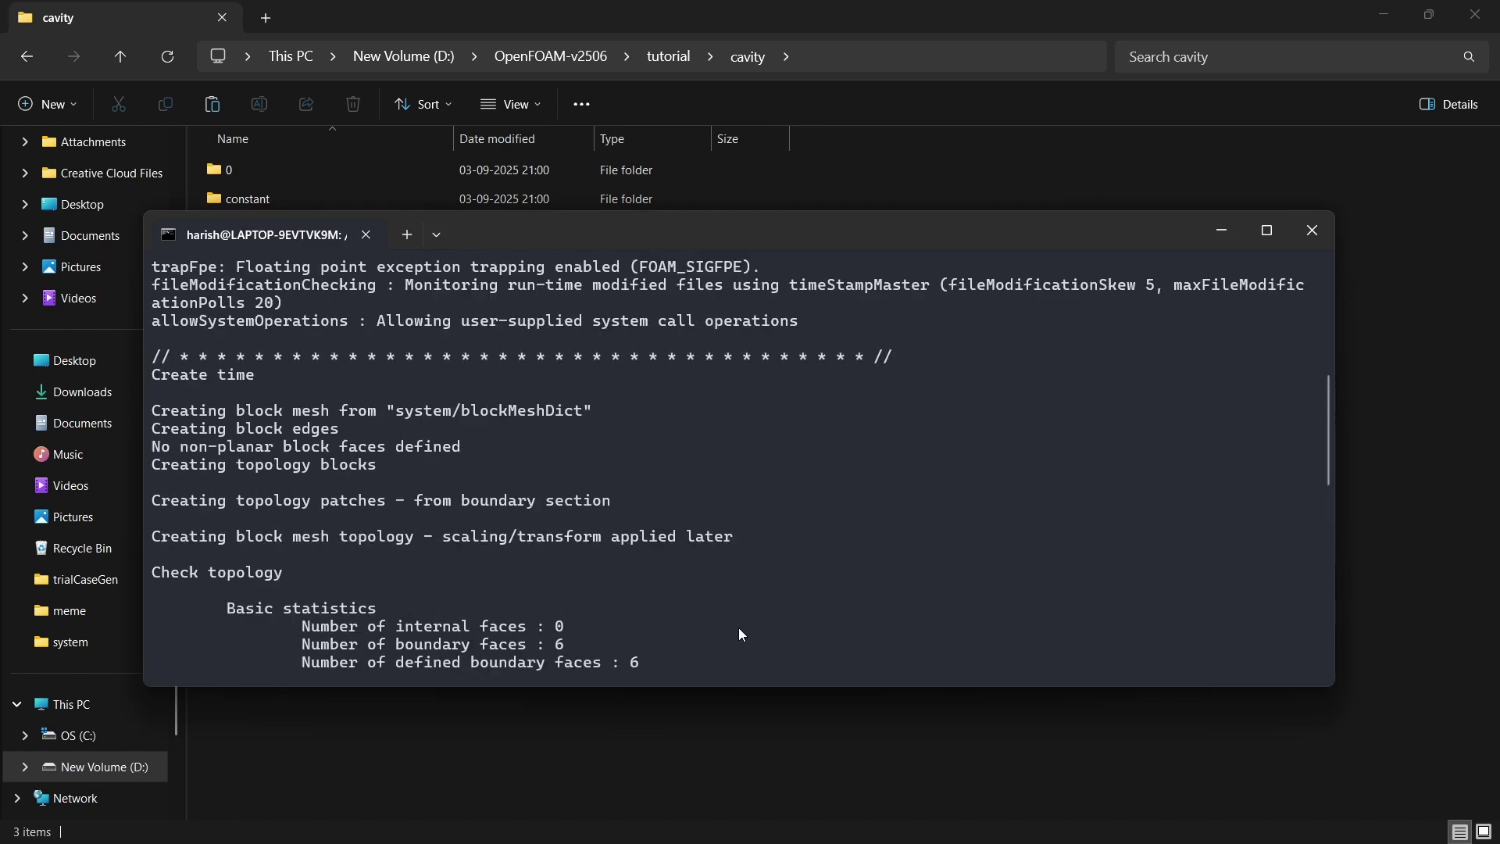
scroll(741, 635, up, 2)
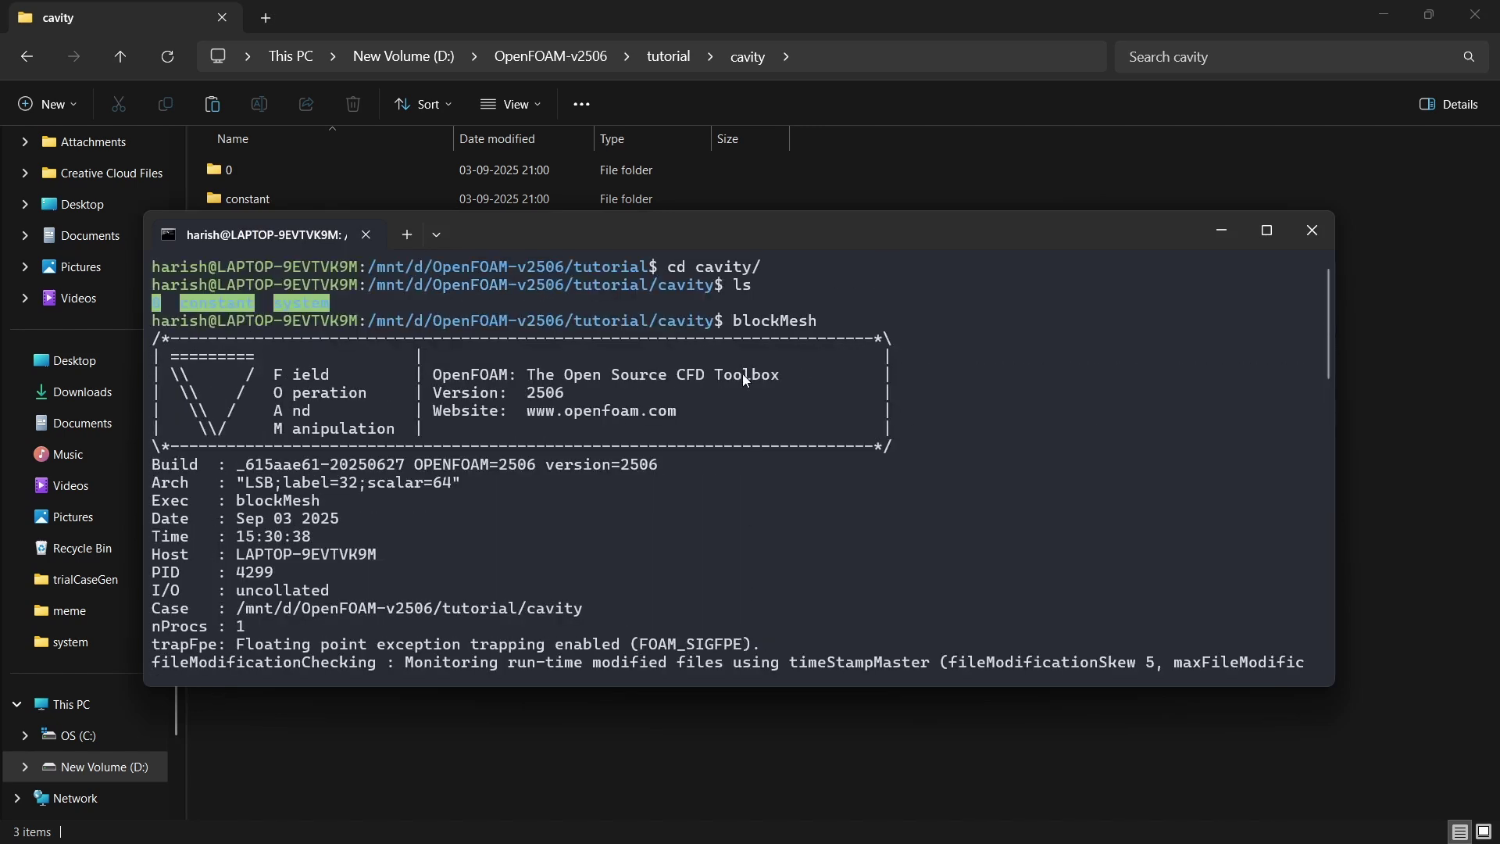
drag(797, 328, 817, 327)
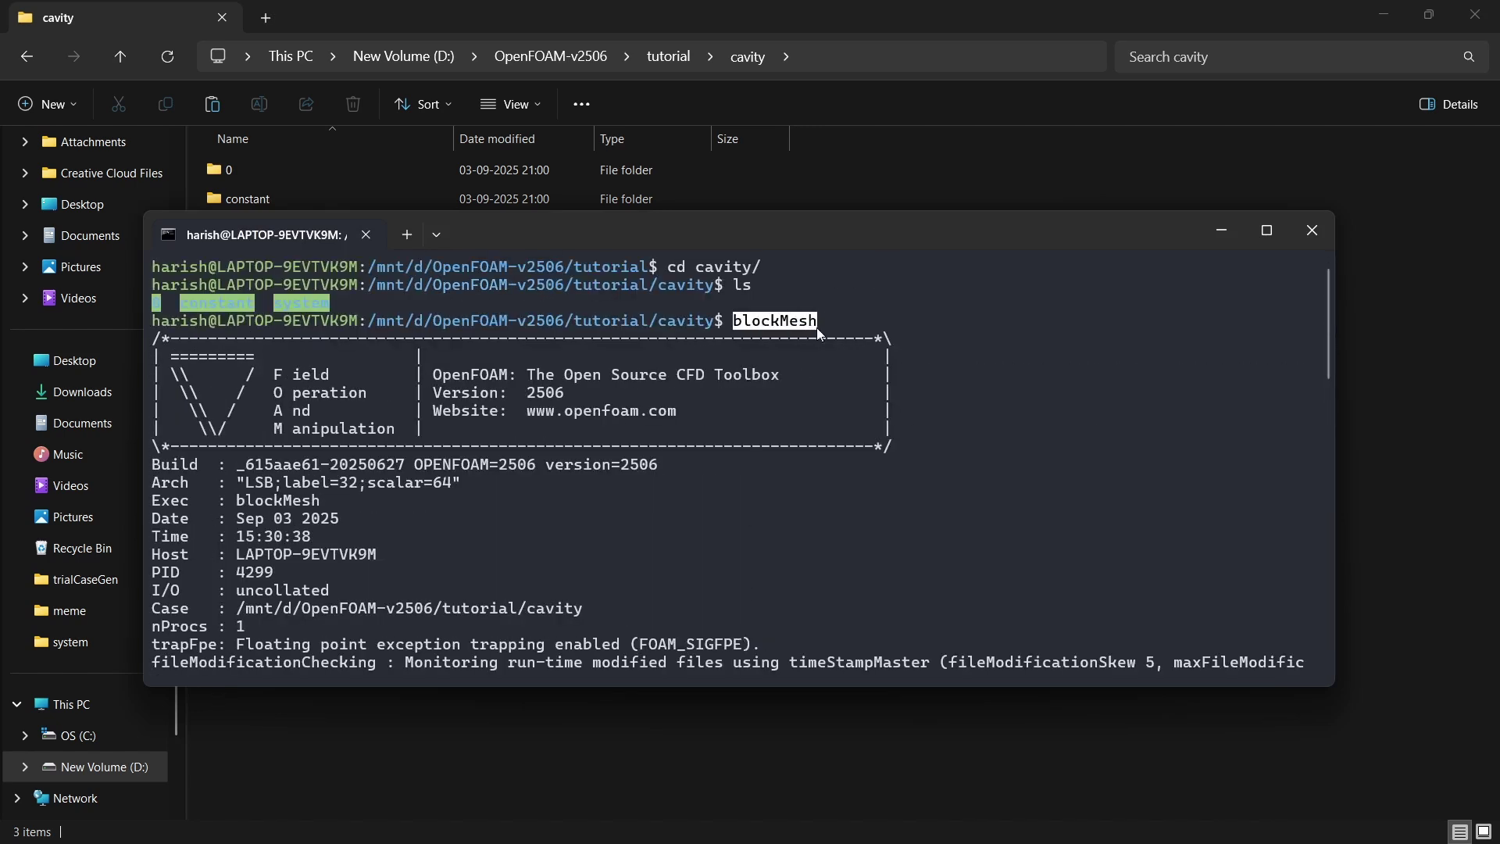
key(ctrl+c)
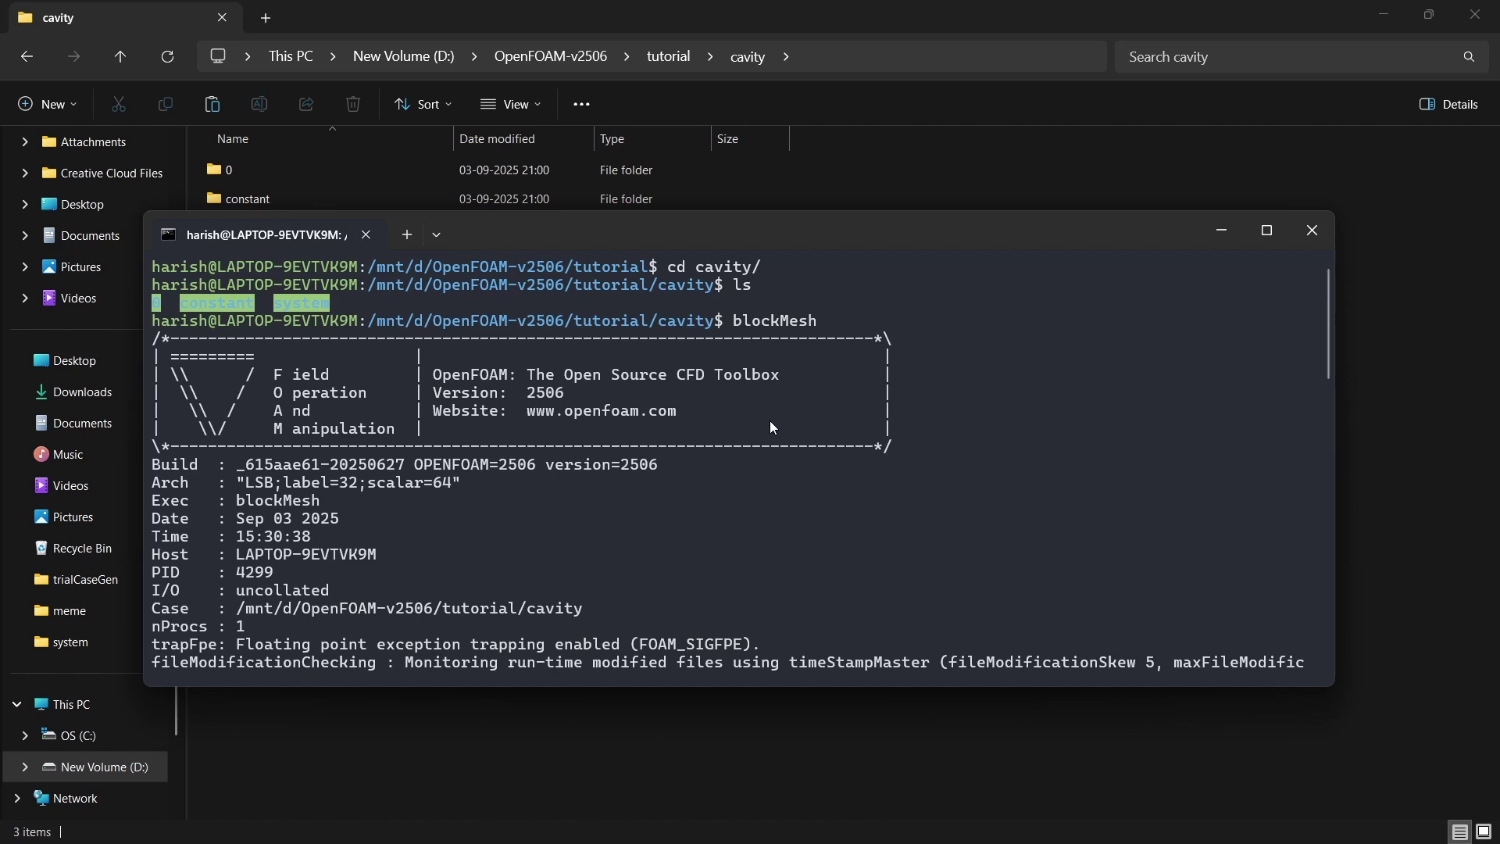
drag(737, 328, 817, 326)
key(ctrl+c)
scroll(752, 542, down, 15)
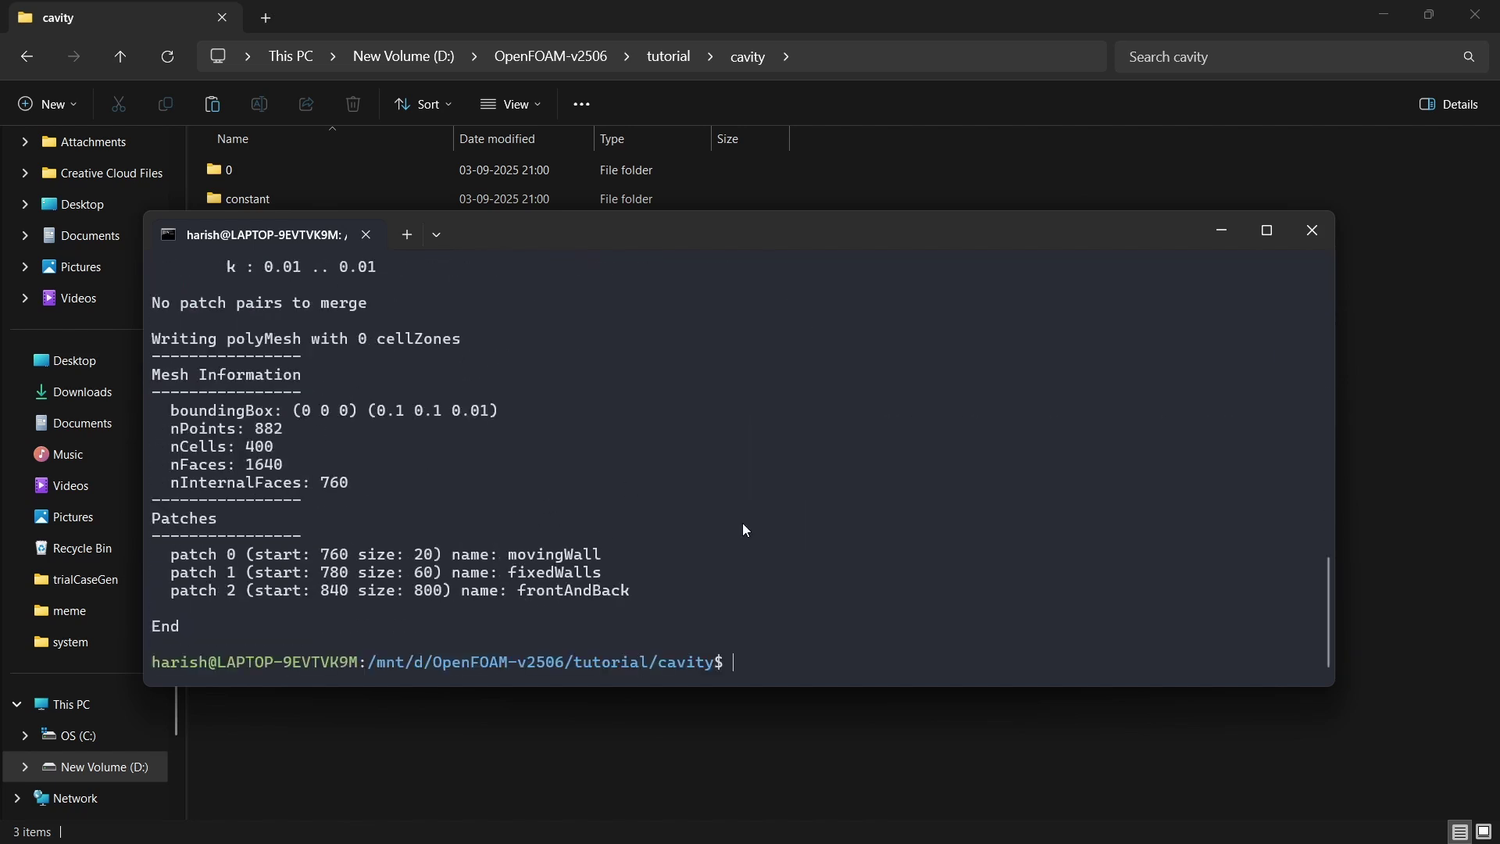
Run icoFoam on the cavity case and move the terminal aside to reveal time folders 0.1–0.5
text(icoFoam)
key(Return)
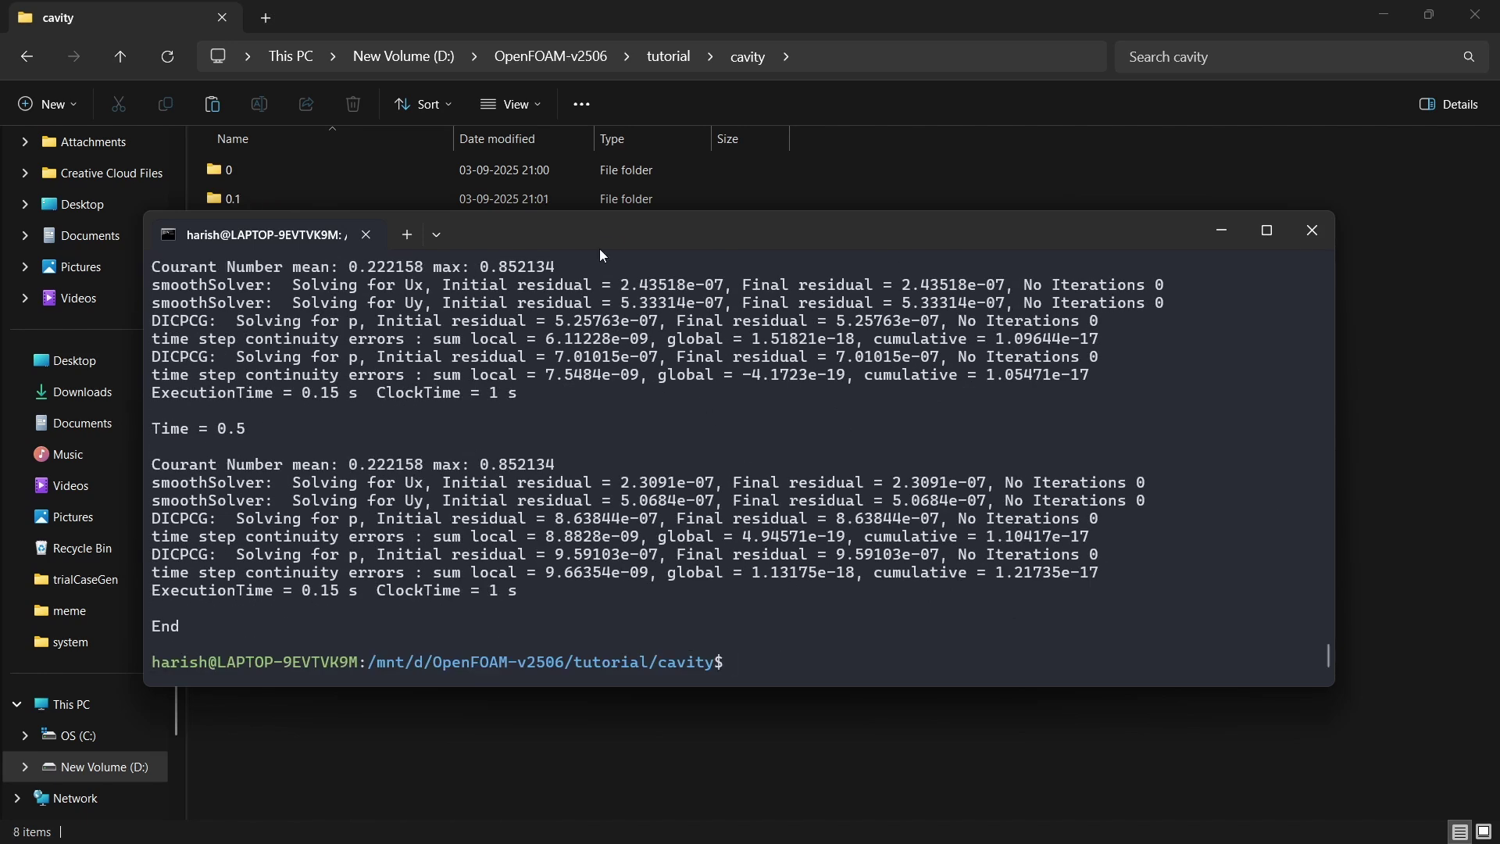
drag(600, 250, 603, 429)
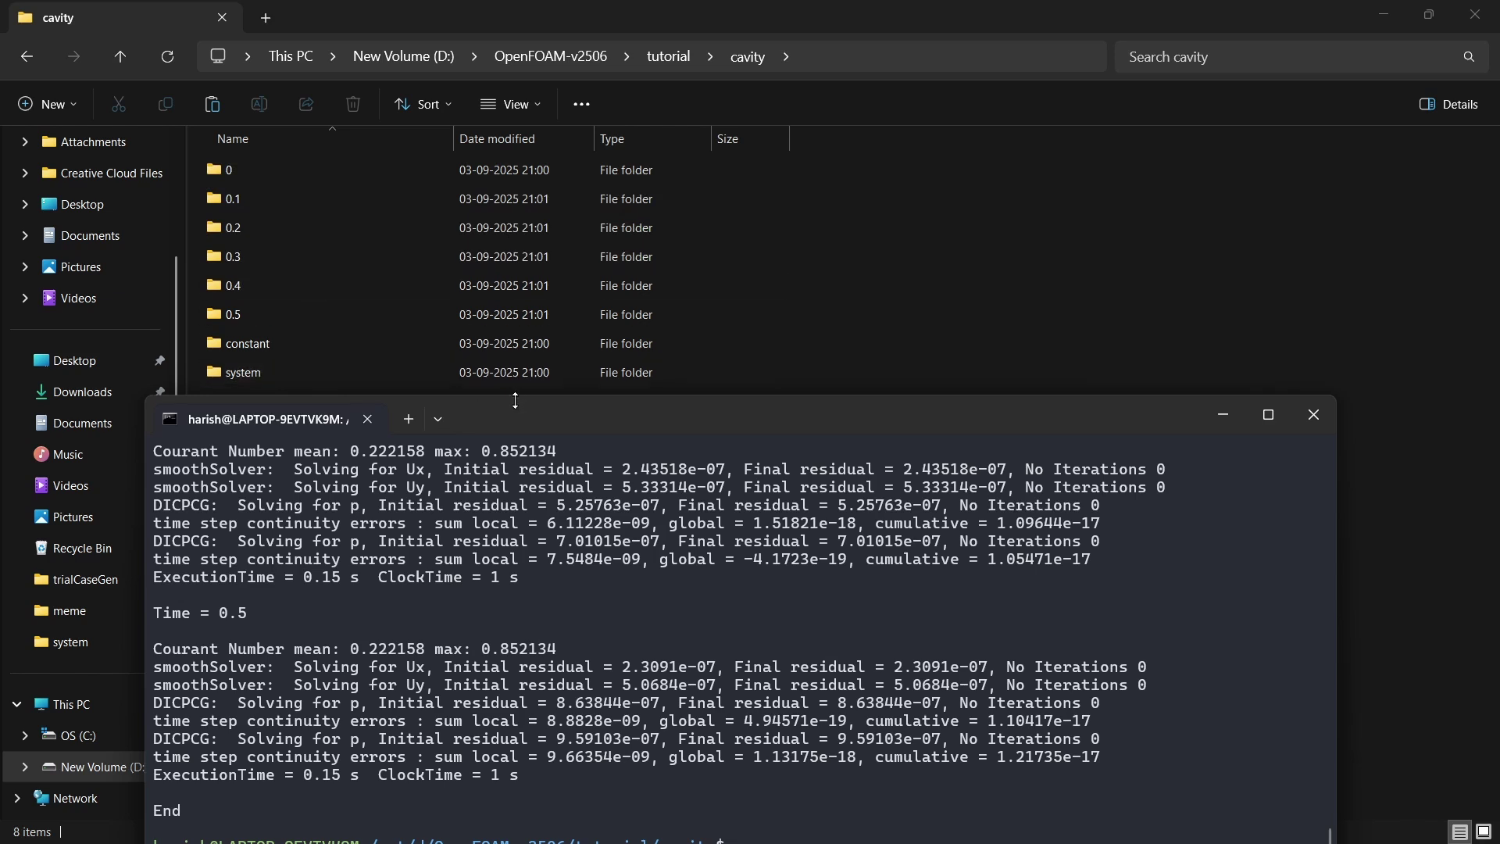
drag(513, 418, 700, 193)
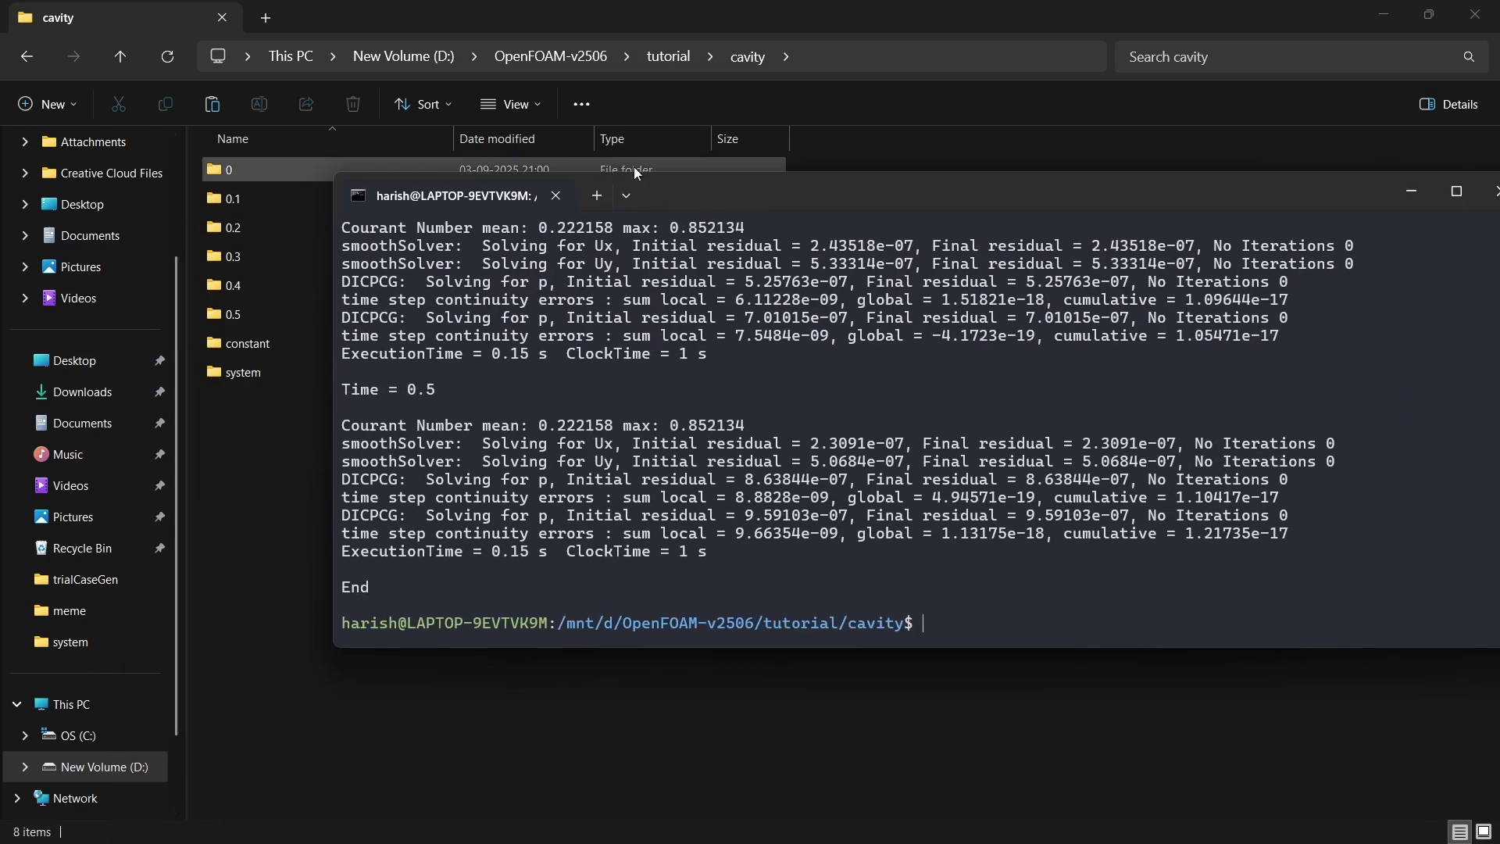
drag(821, 200, 603, 173)
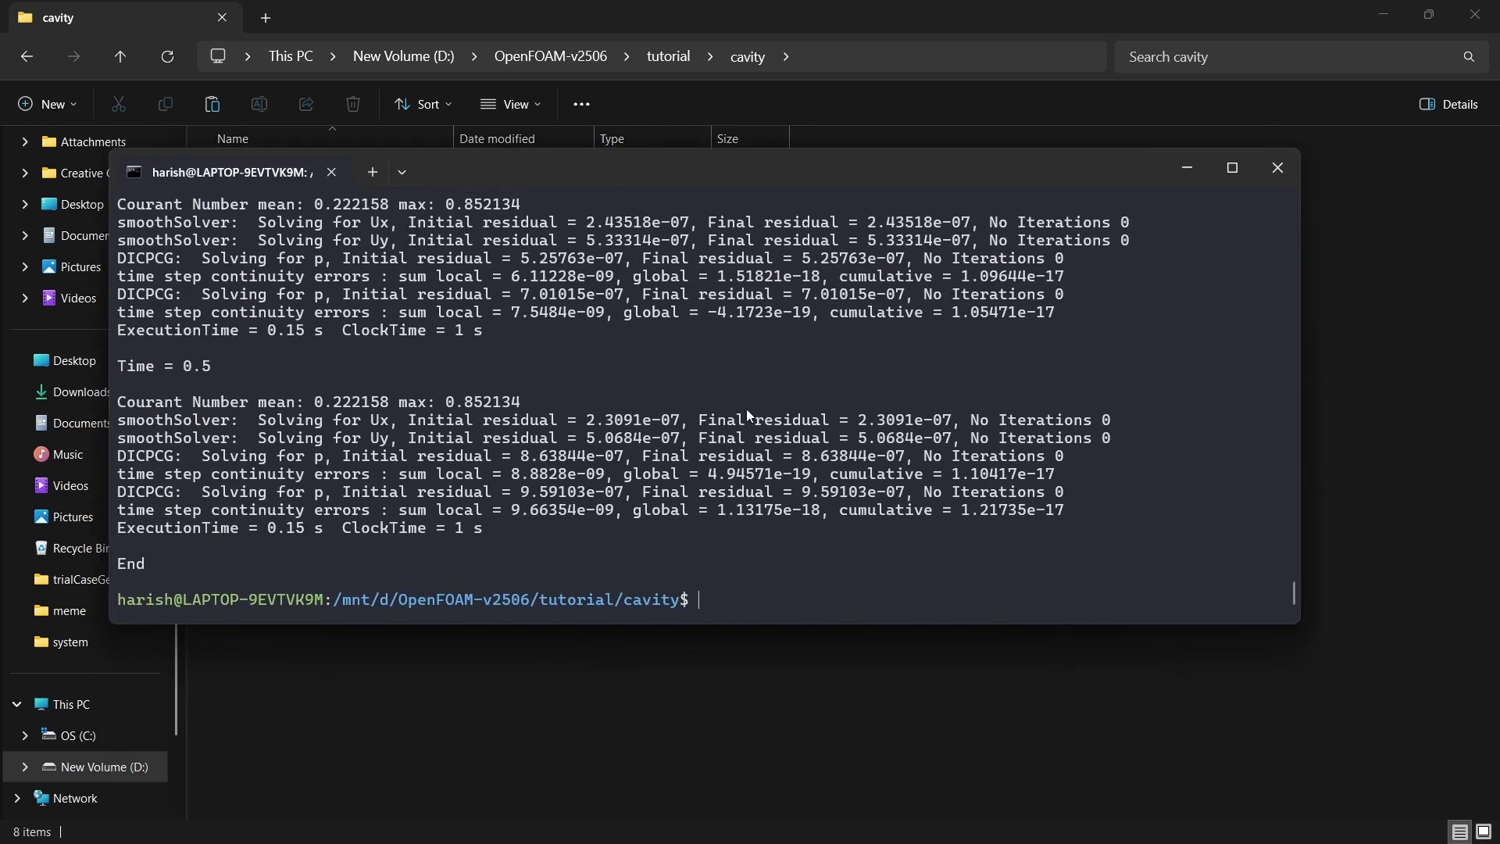
Run paraFoam, which fails with 'paraview: not found', then create para.foam with touch and check it in Explorer
text(paraFoam)
key(Return)
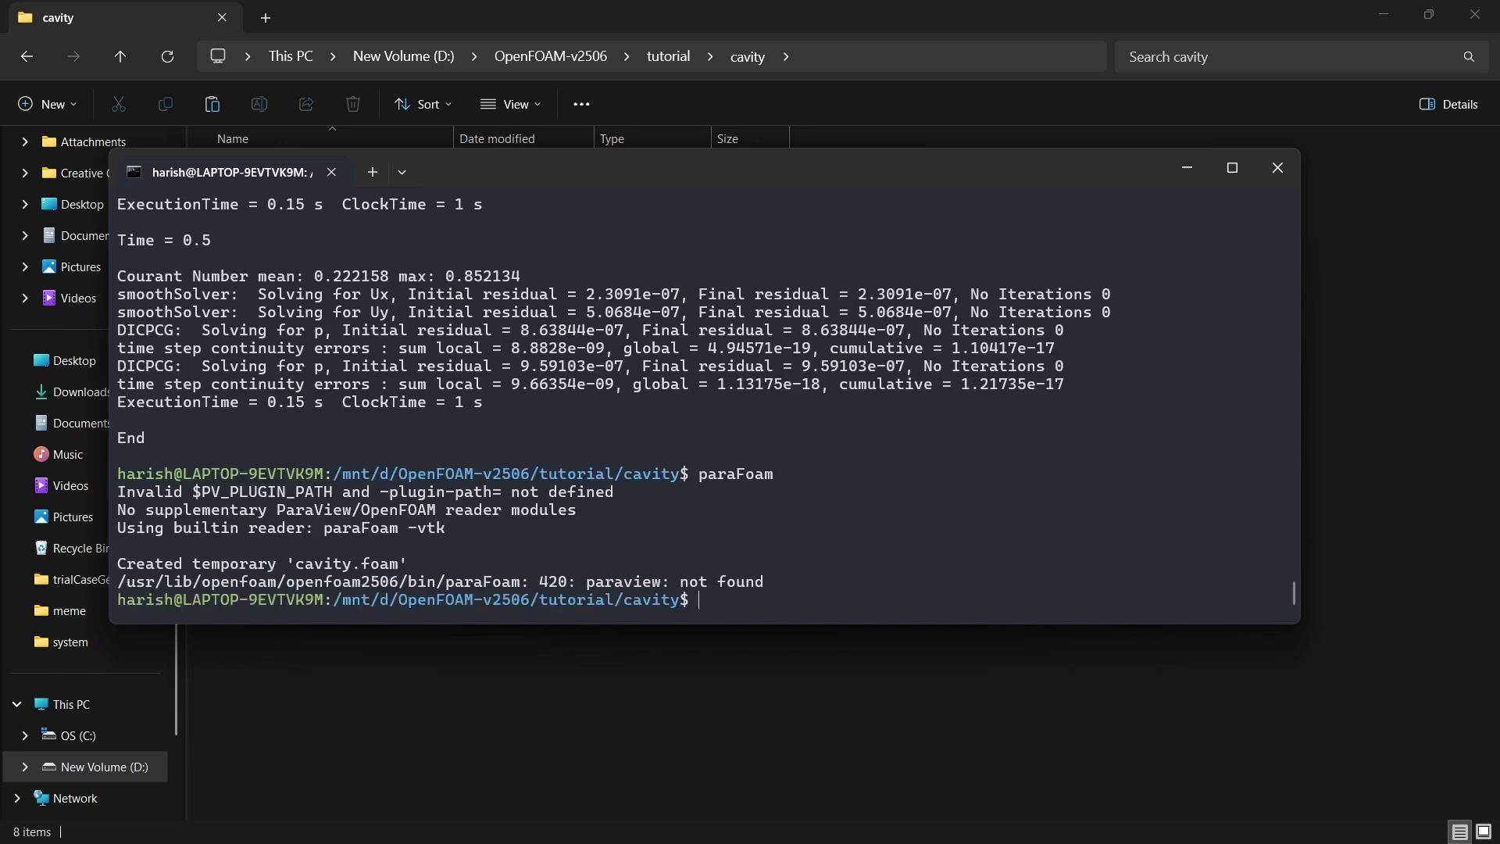
text(touch para.foam)
key(Return)
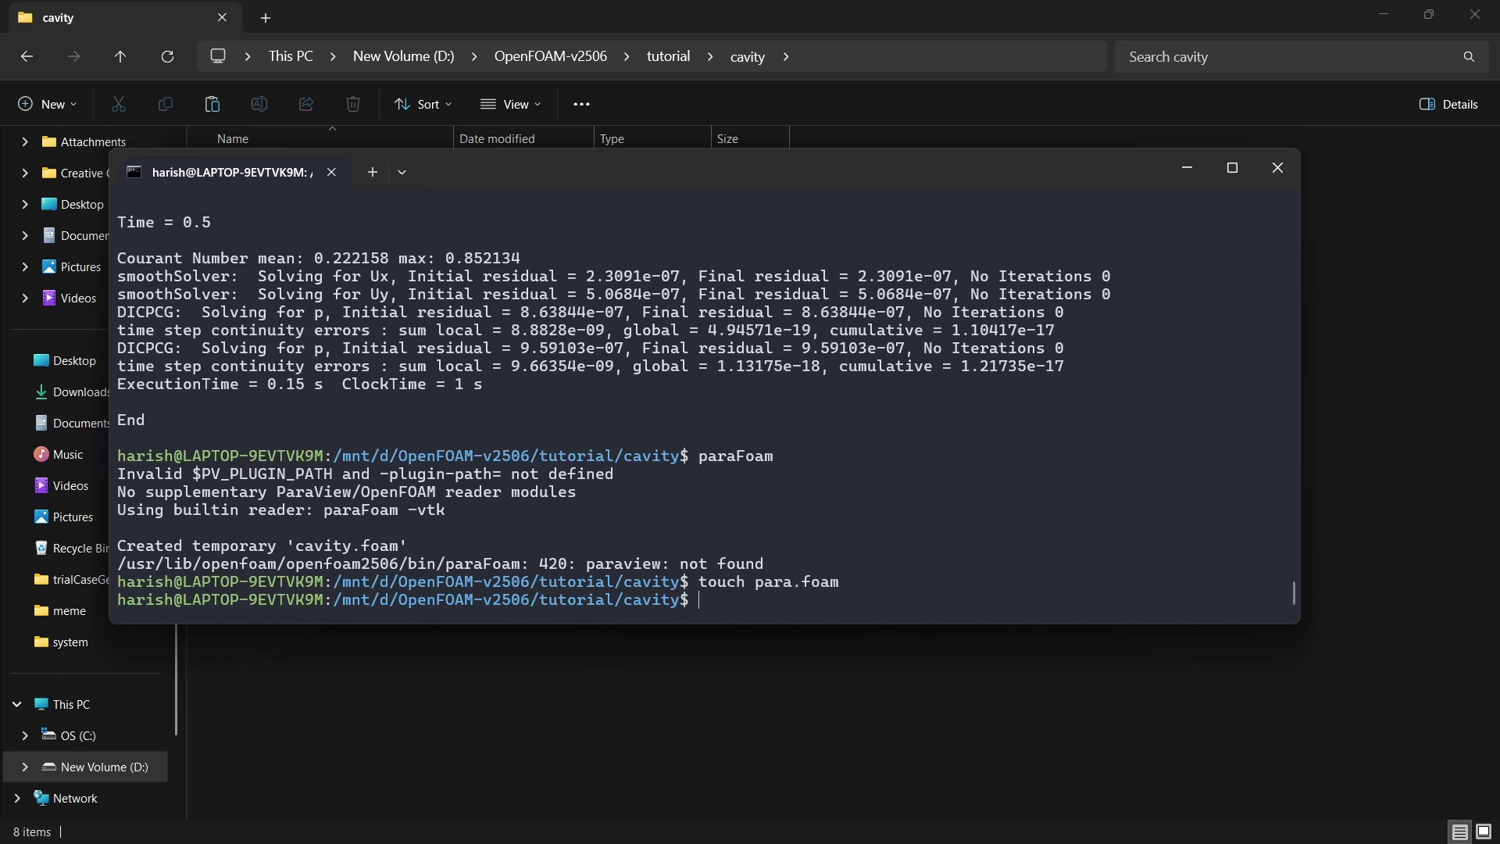
key(alt+Tab)
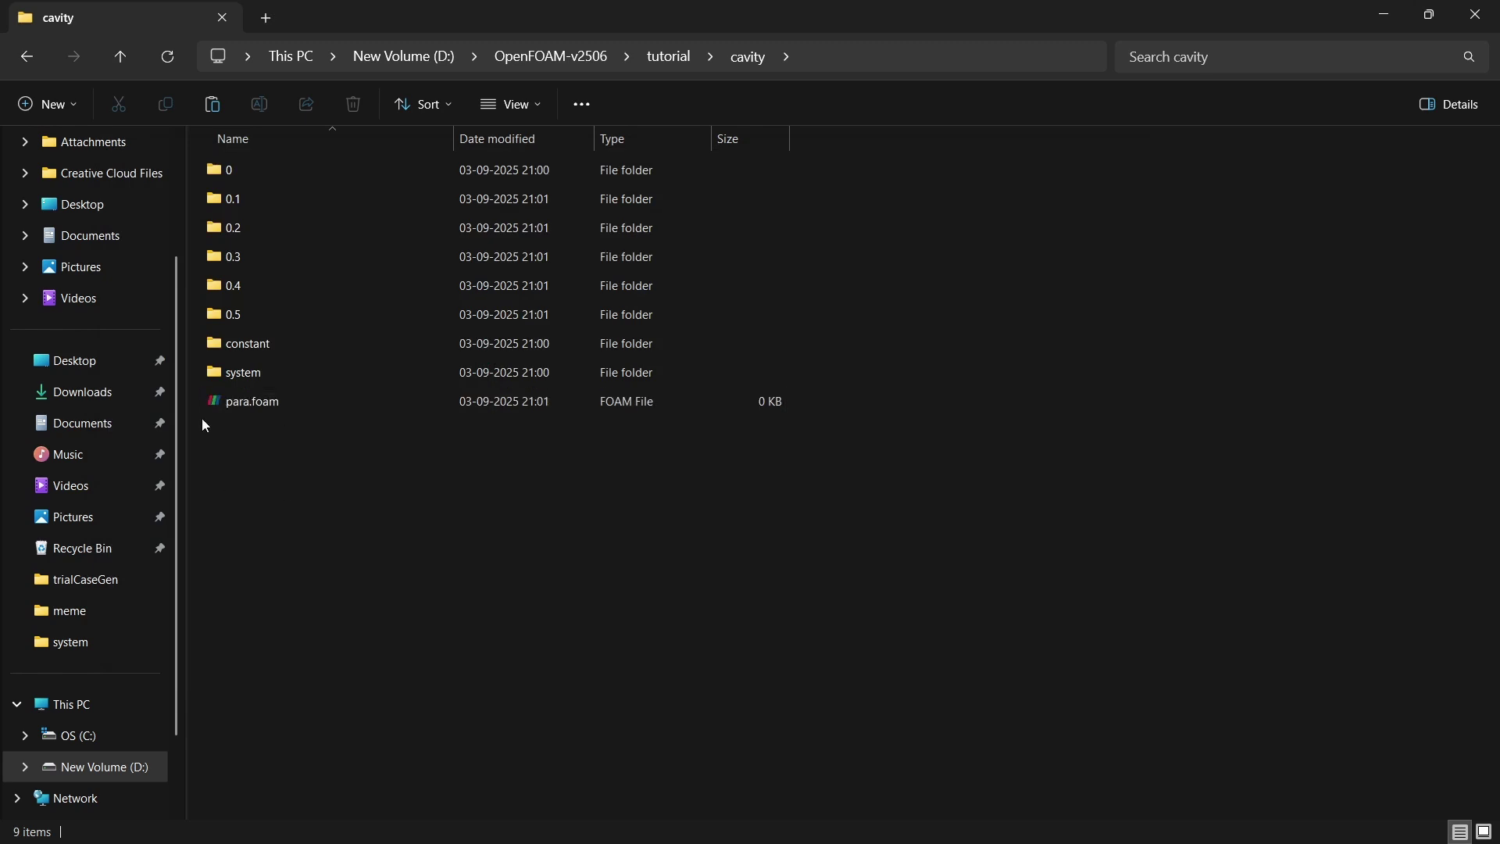
key(super)
Launch ParaView from Windows search and drag para.foam from Explorer into it
text(para)
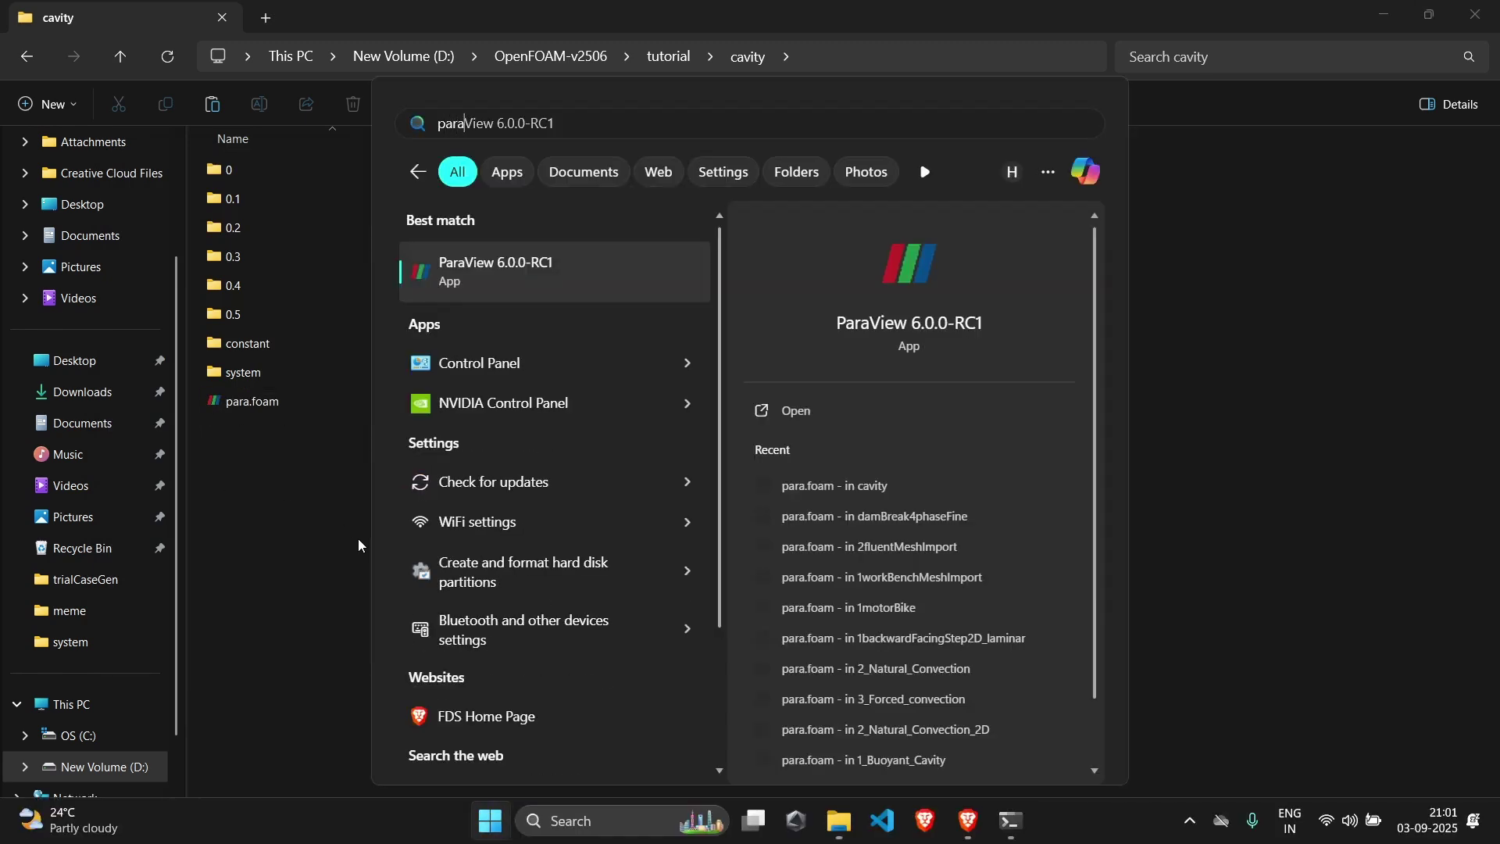
key(Return)
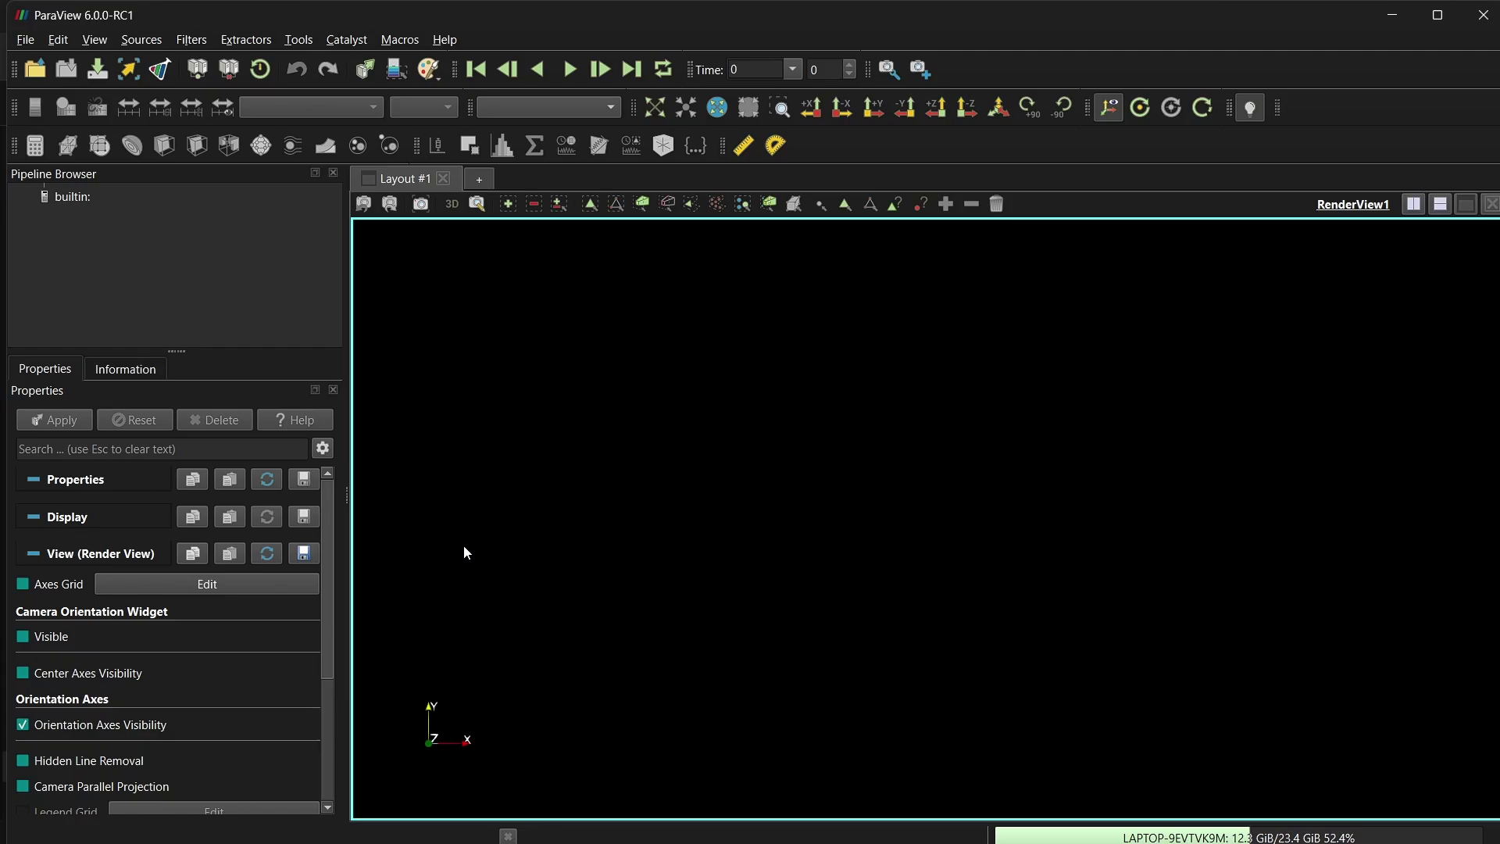
key(alt+Tab)
drag(226, 405, 483, 482)
key(alt+Tab)
key(Tab)
key(alt+Tab)
Apply the reader to show the cavity coloured by pressure p, rotate it, then close ParaView
click(62, 426)
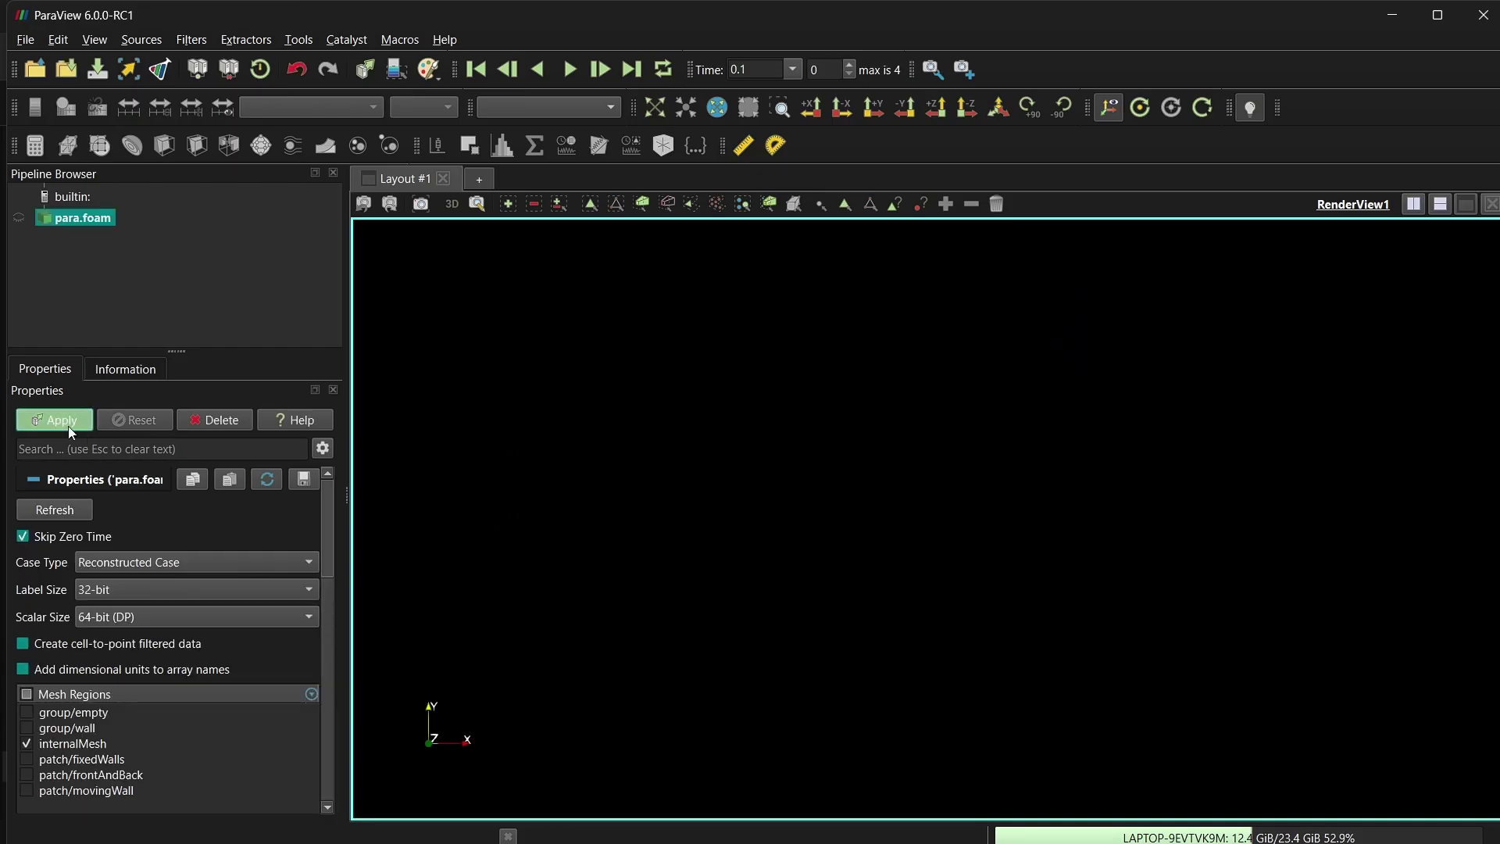
drag(1002, 519, 975, 576)
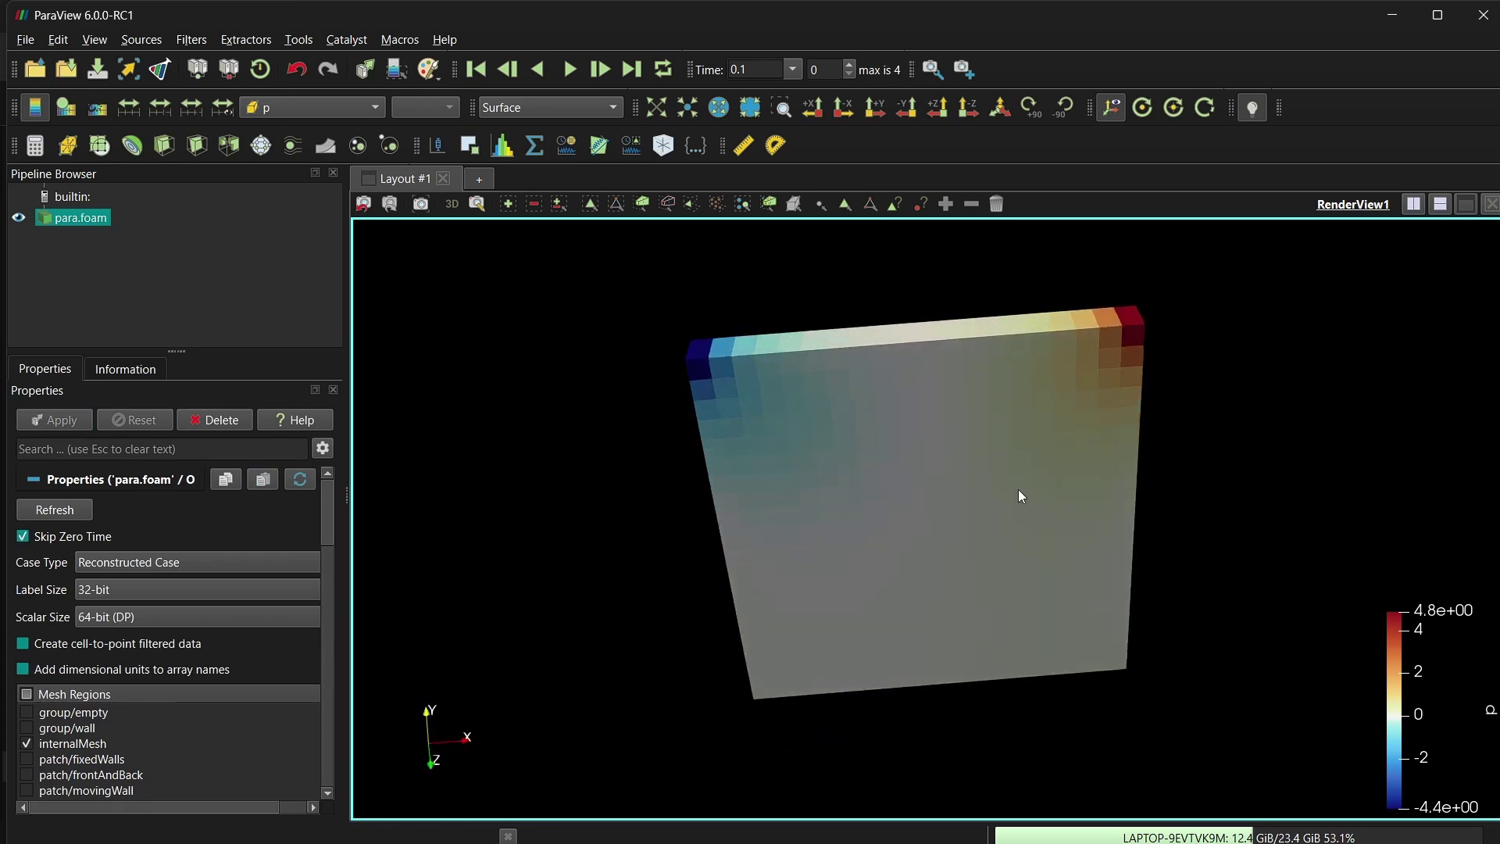
click(1479, 15)
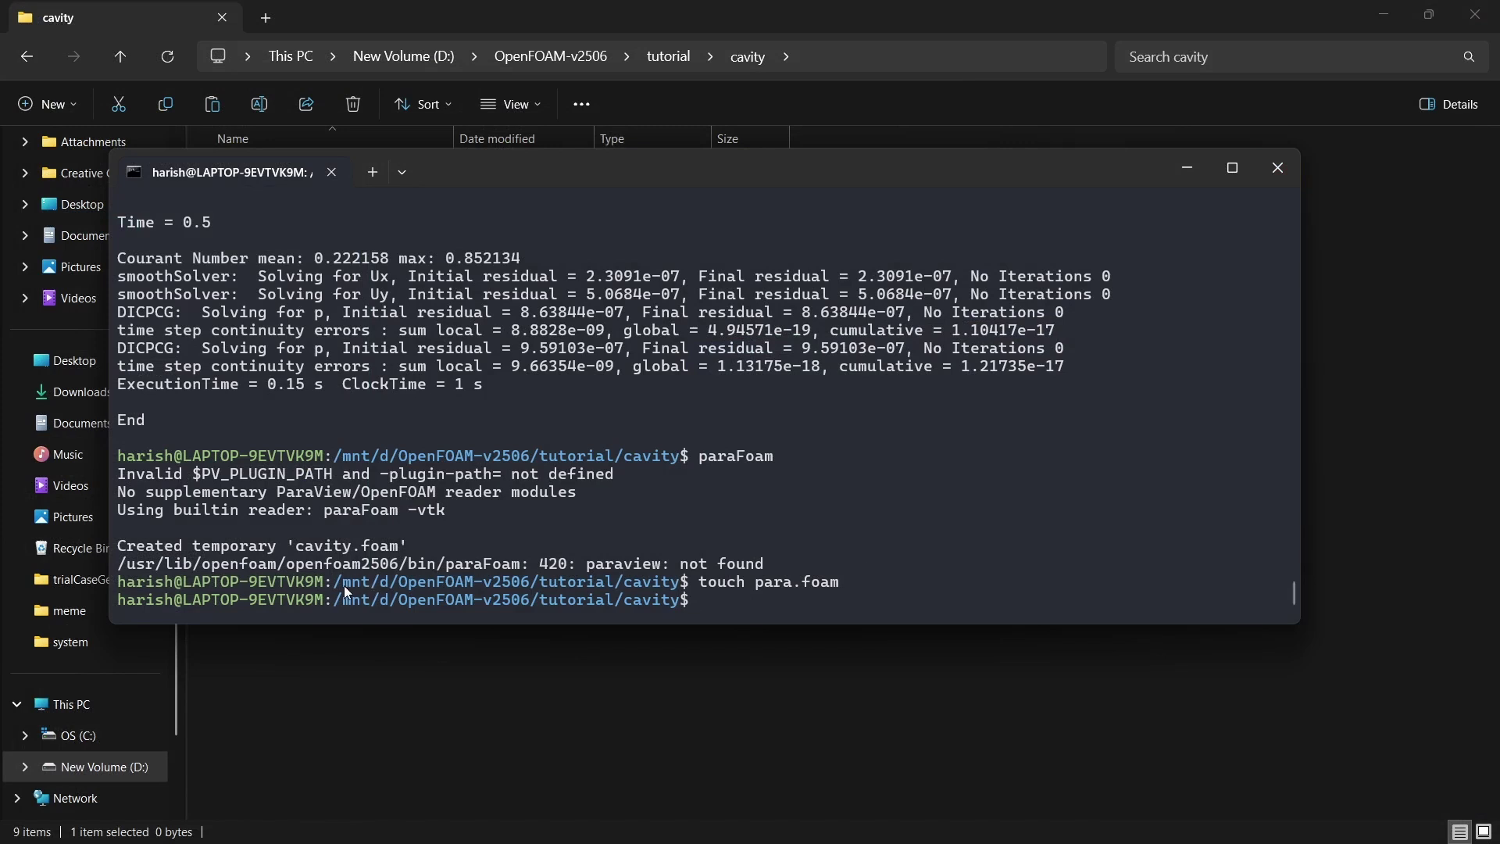
In a new Explorer tab, browse Ubuntu-24.04 > home > user folder > OpenFOAM > v2506 folder > run
click(270, 23)
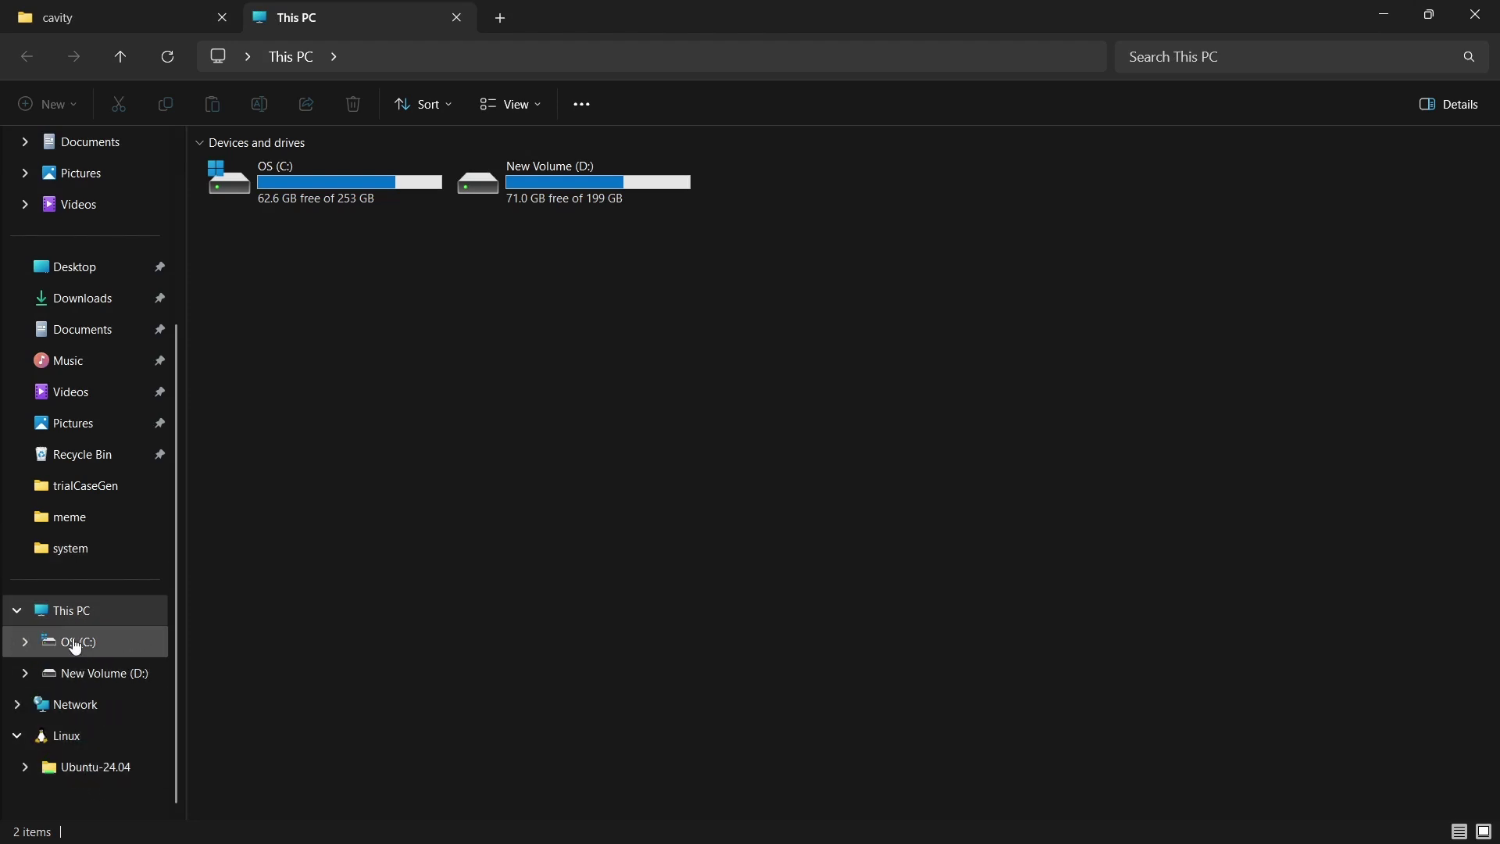
click(76, 775)
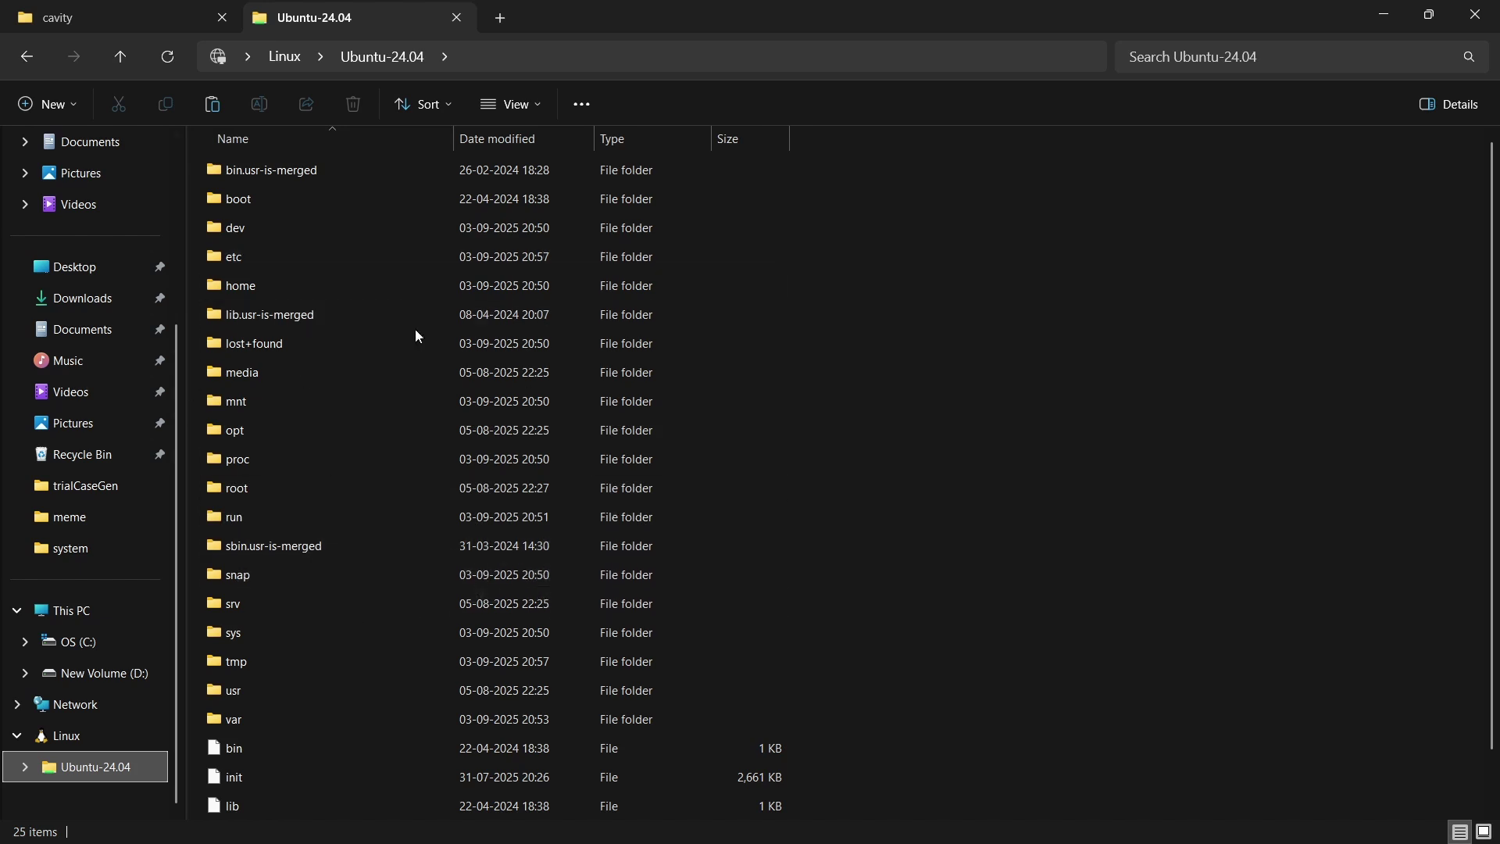
double_click(297, 301)
double_click(299, 172)
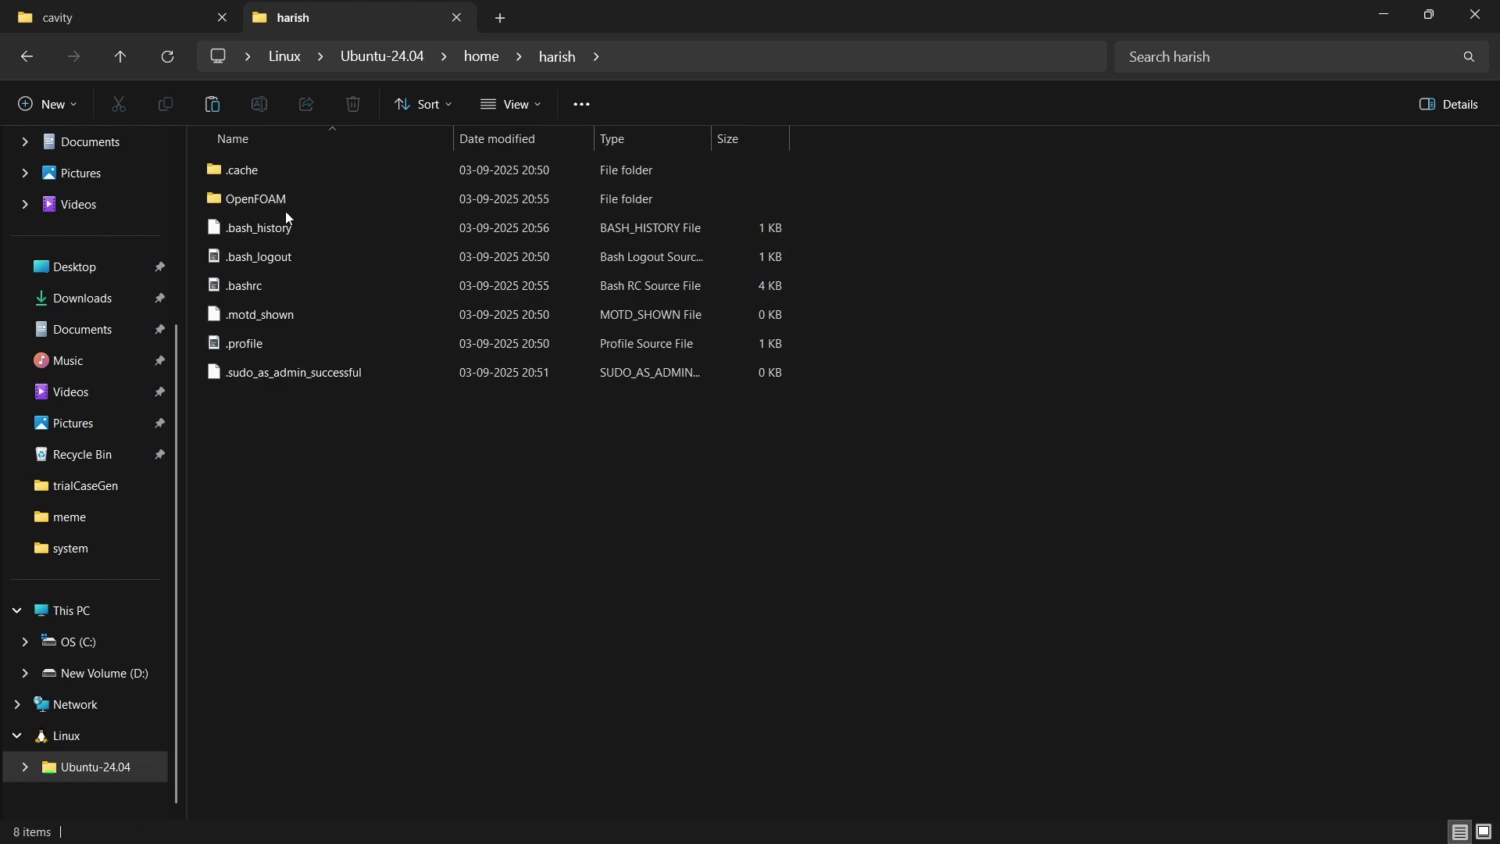
double_click(288, 198)
double_click(286, 172)
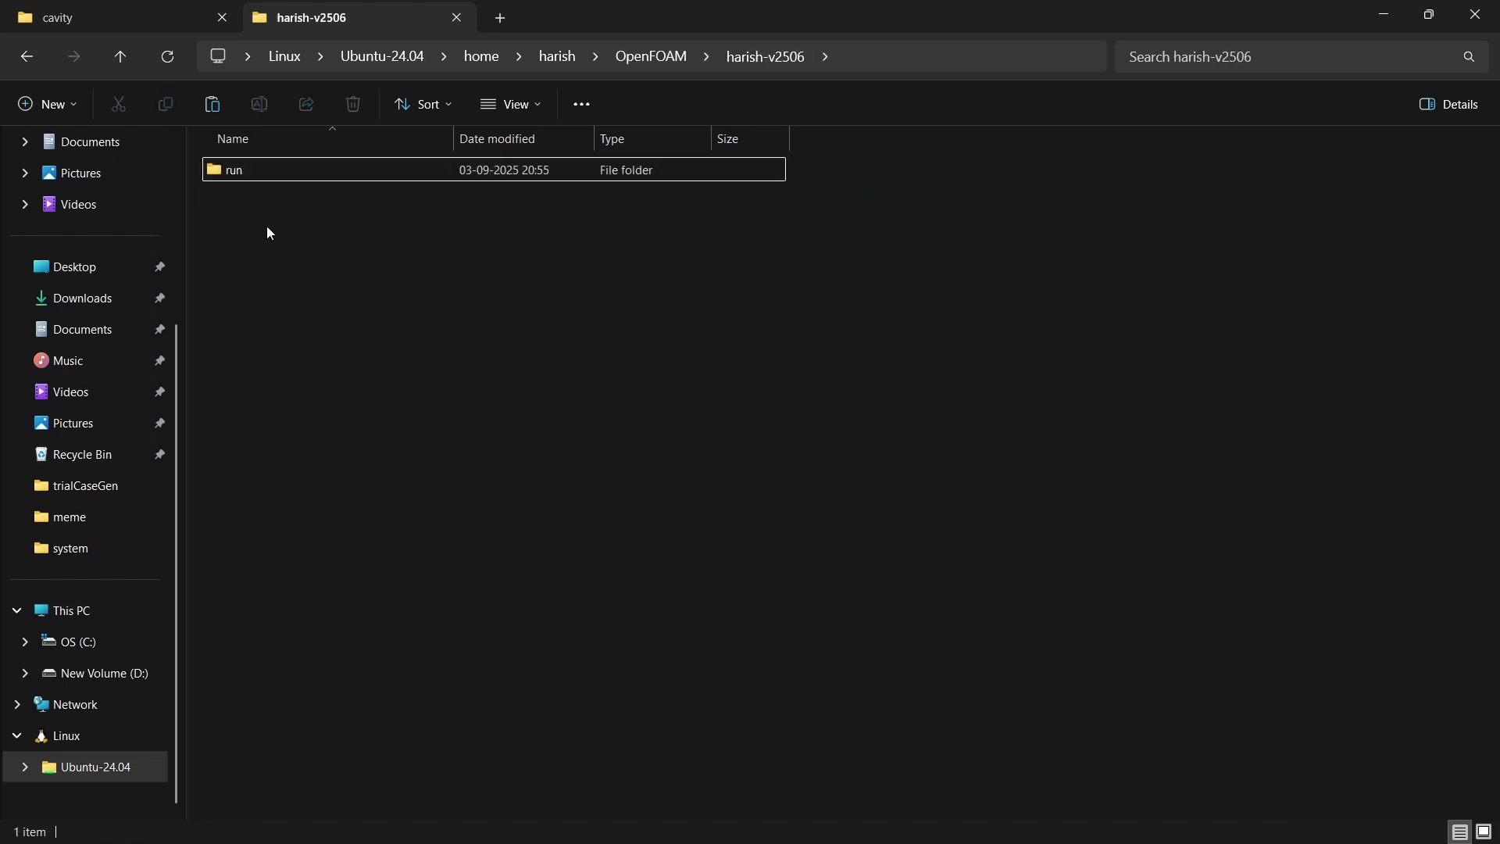
click(107, 25)
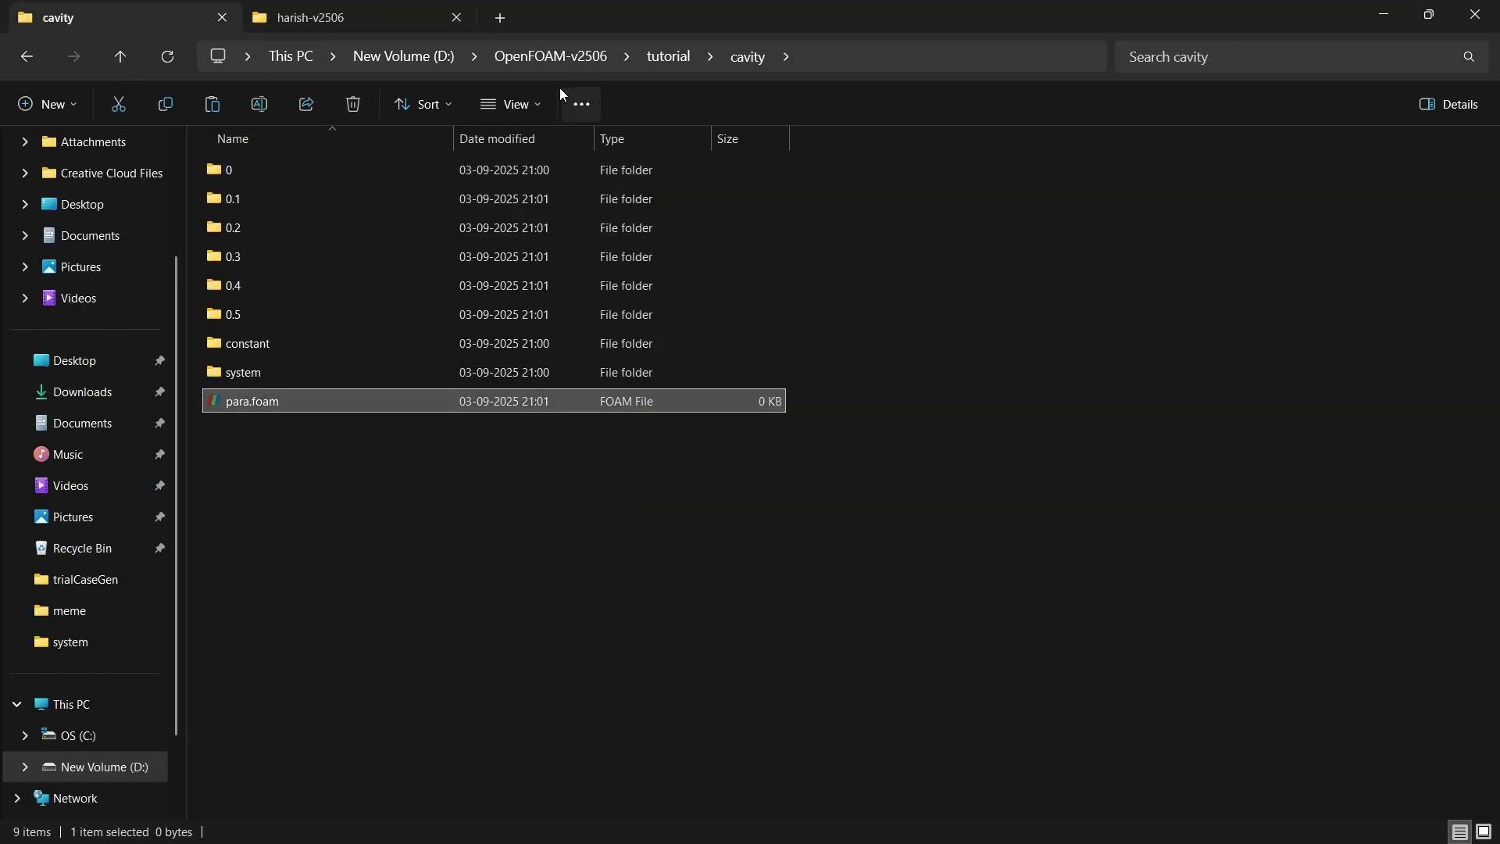
click(311, 18)
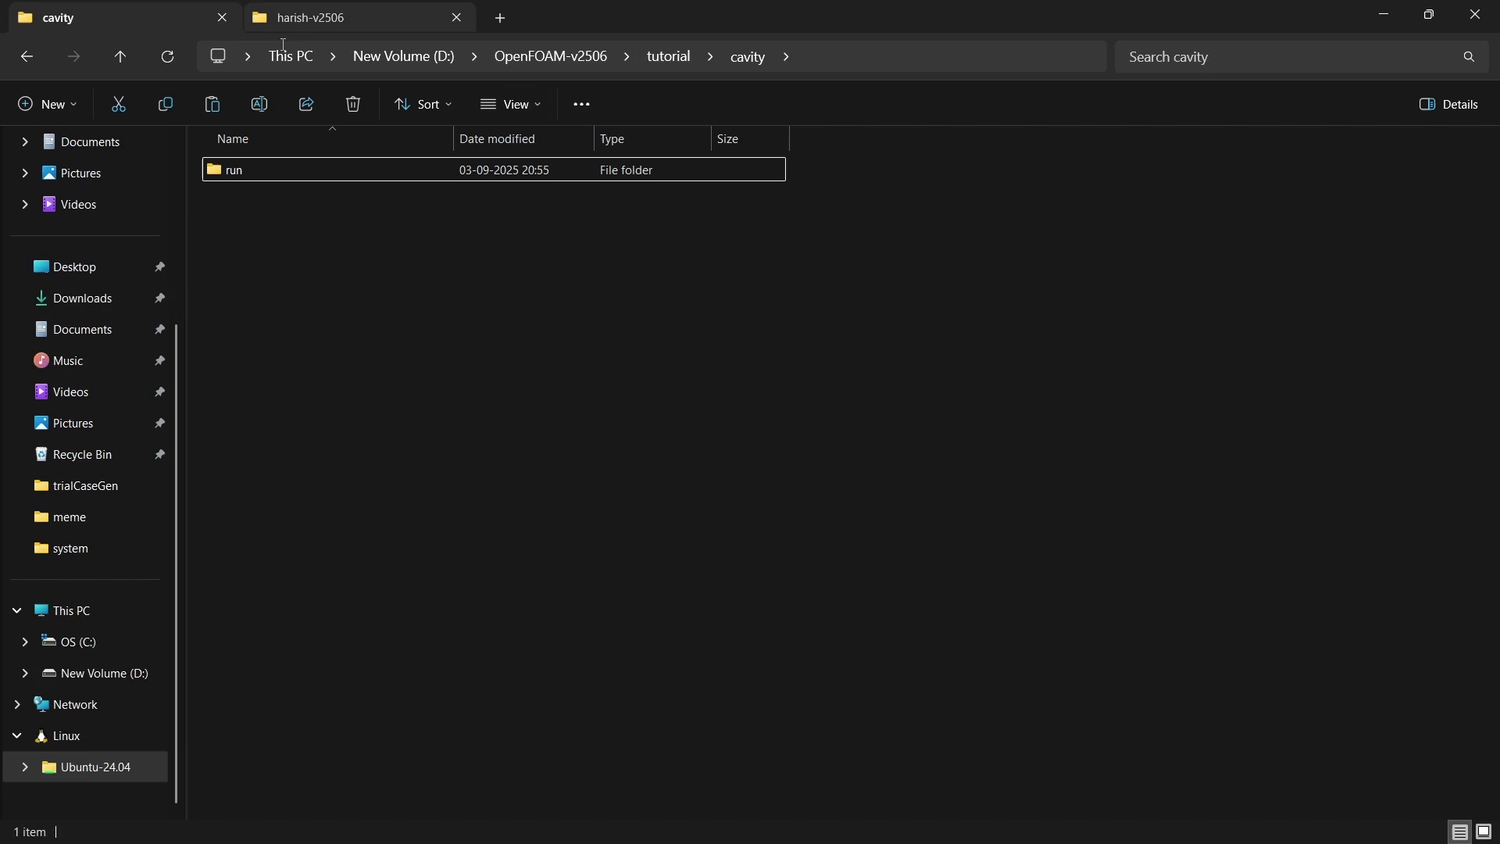
double_click(261, 166)
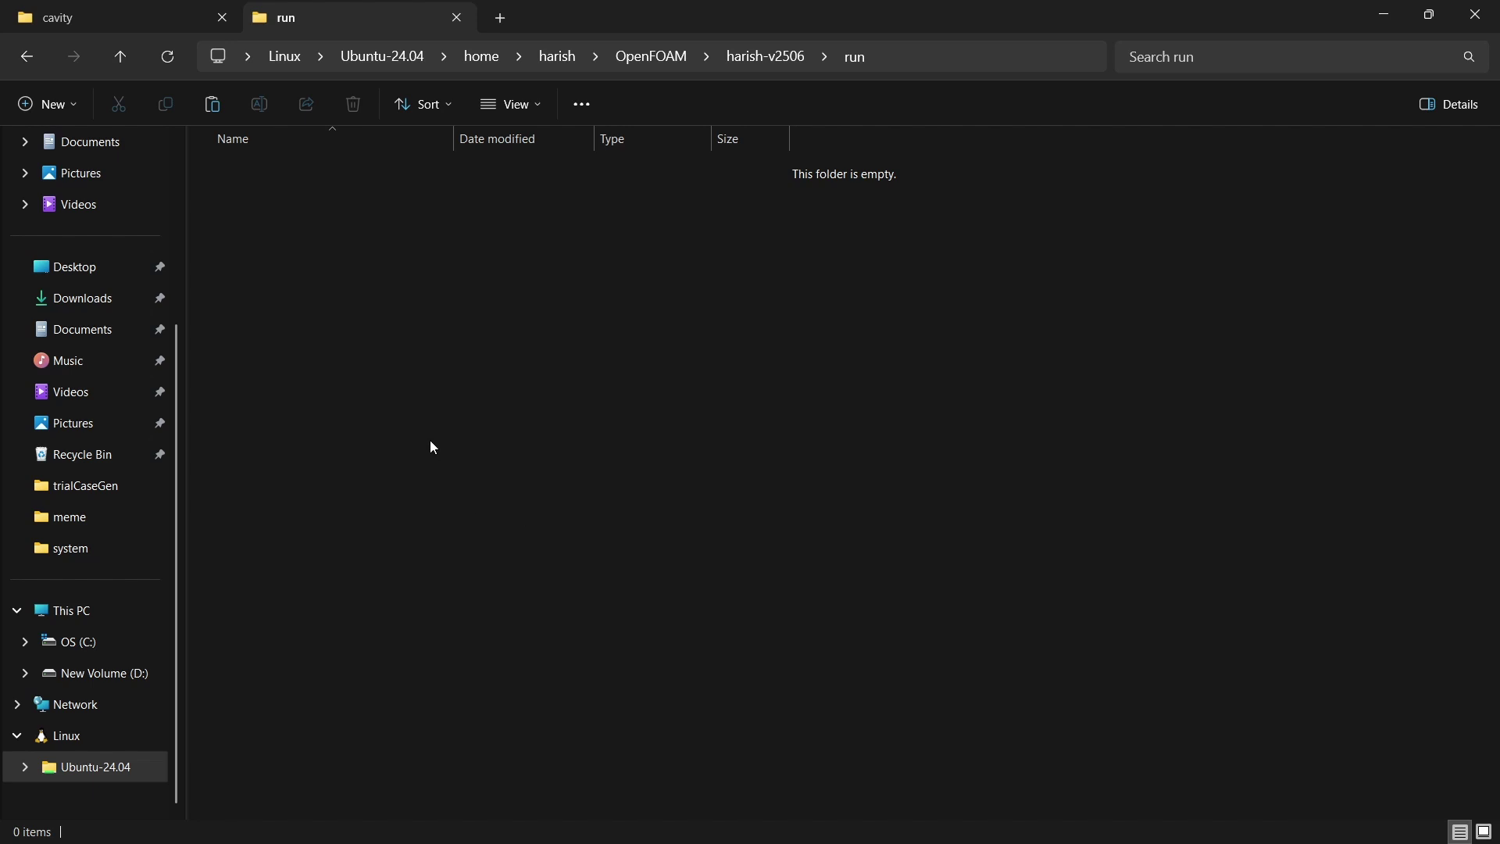
Open a third This PC tab, then return to the cavity tab showing nine items with nothing selected
click(501, 17)
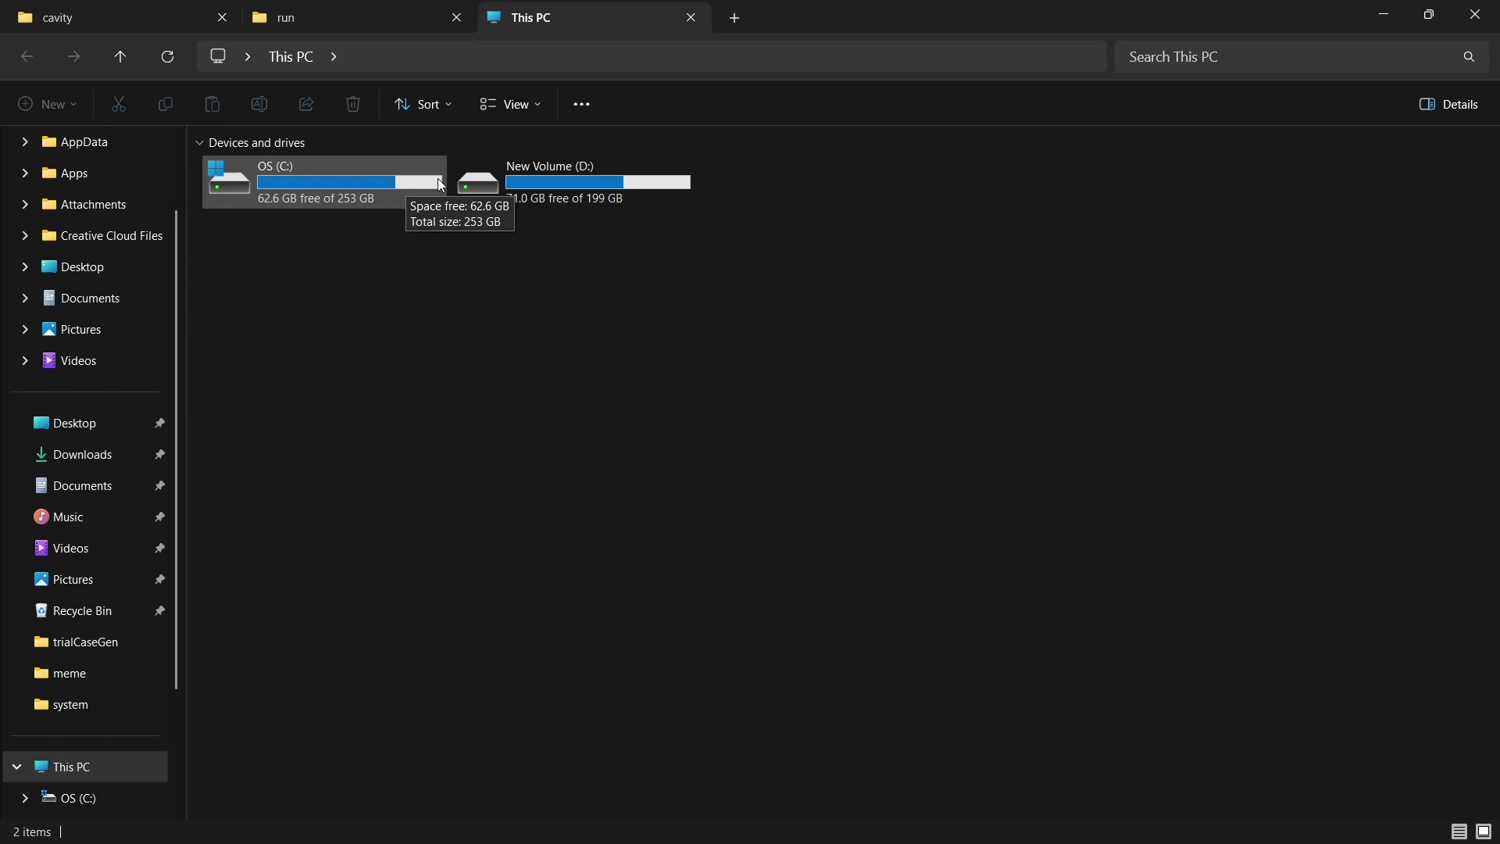
click(329, 11)
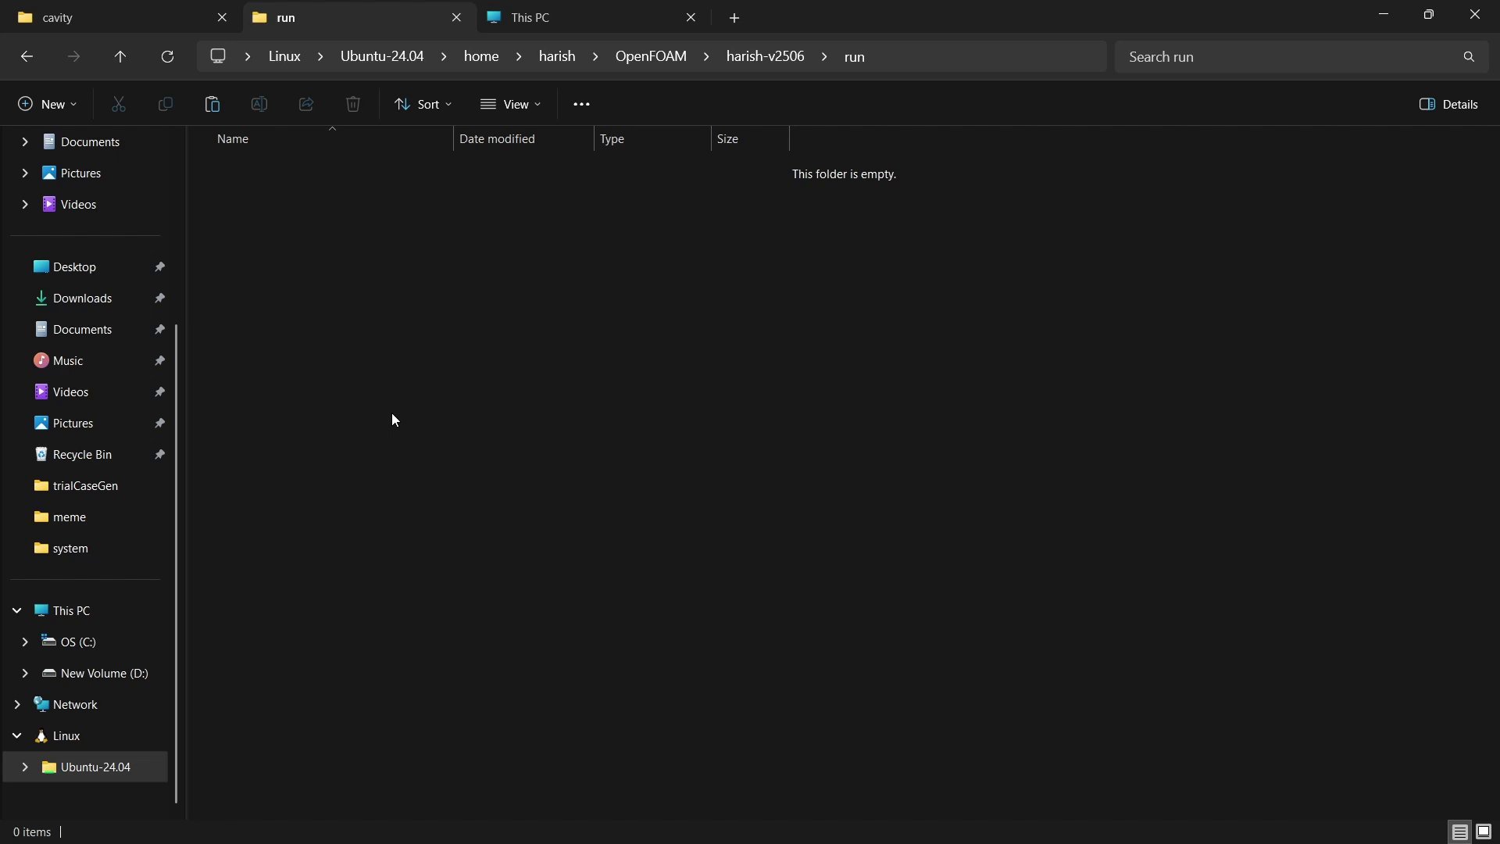
click(592, 17)
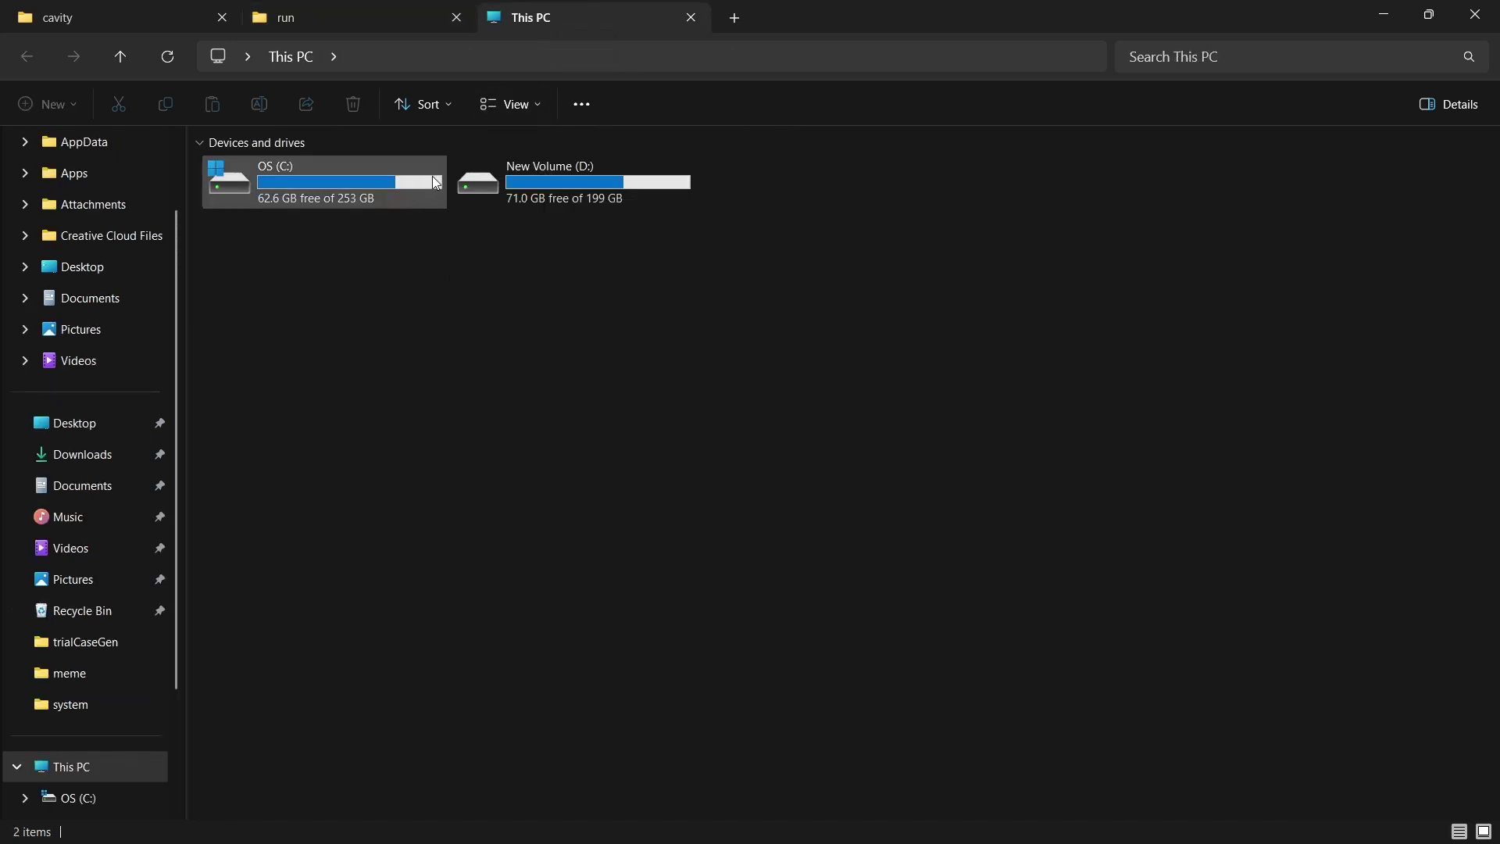
mouse_move(437, 194)
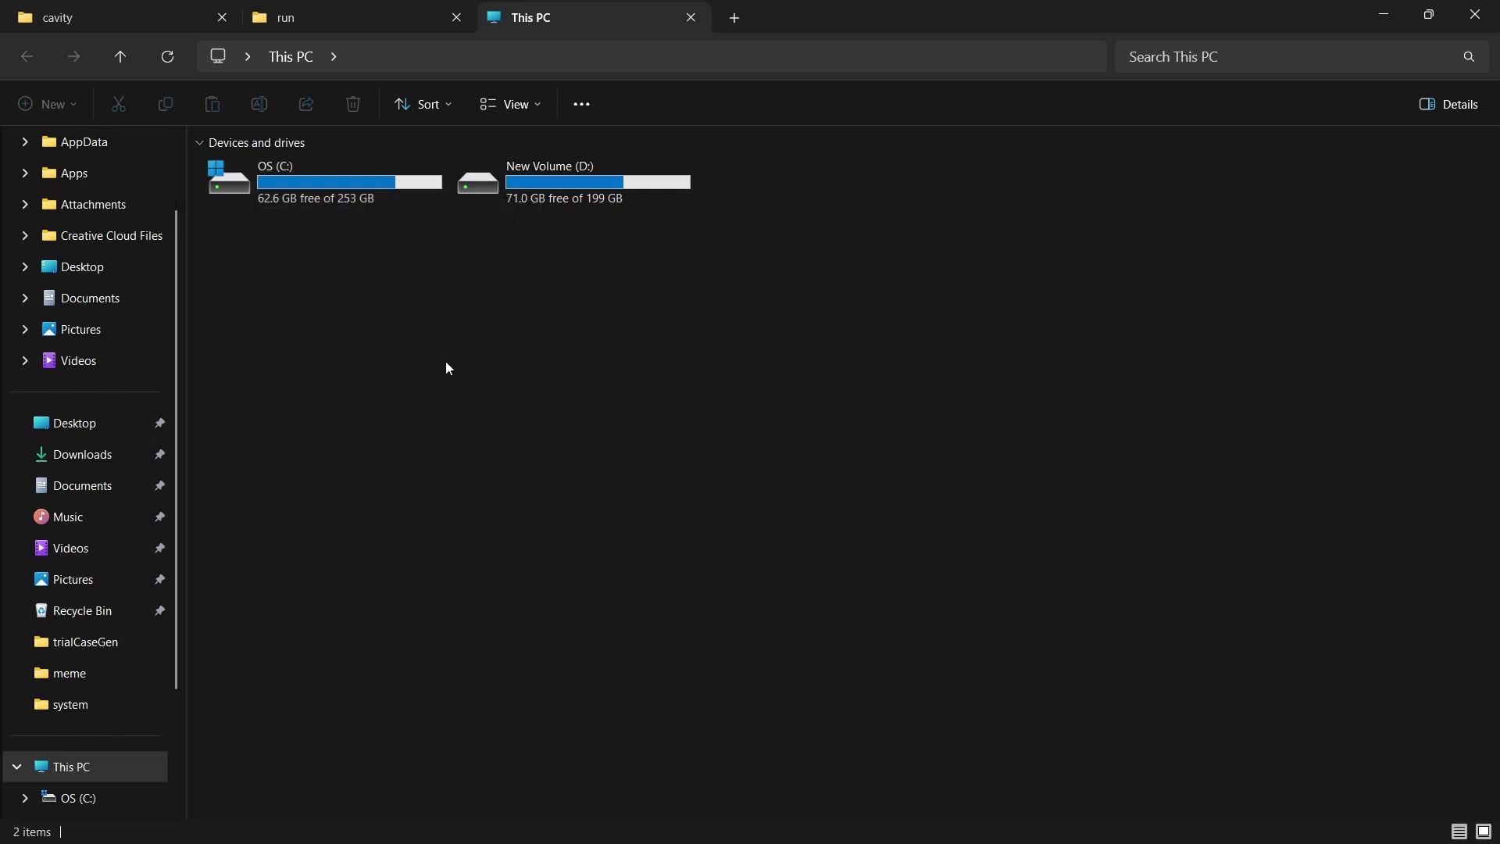
click(82, 8)
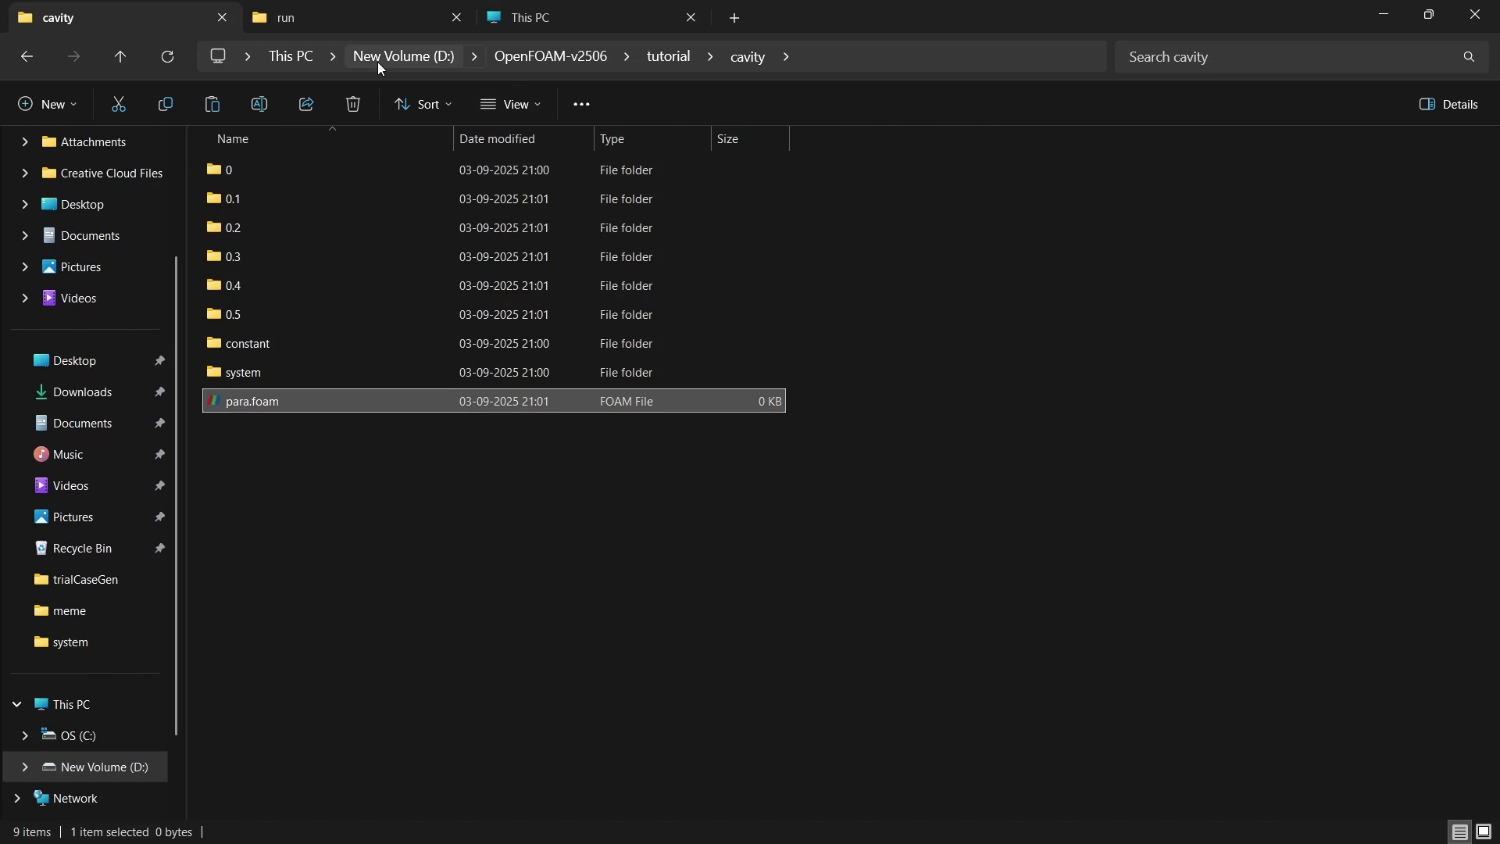
click(331, 552)
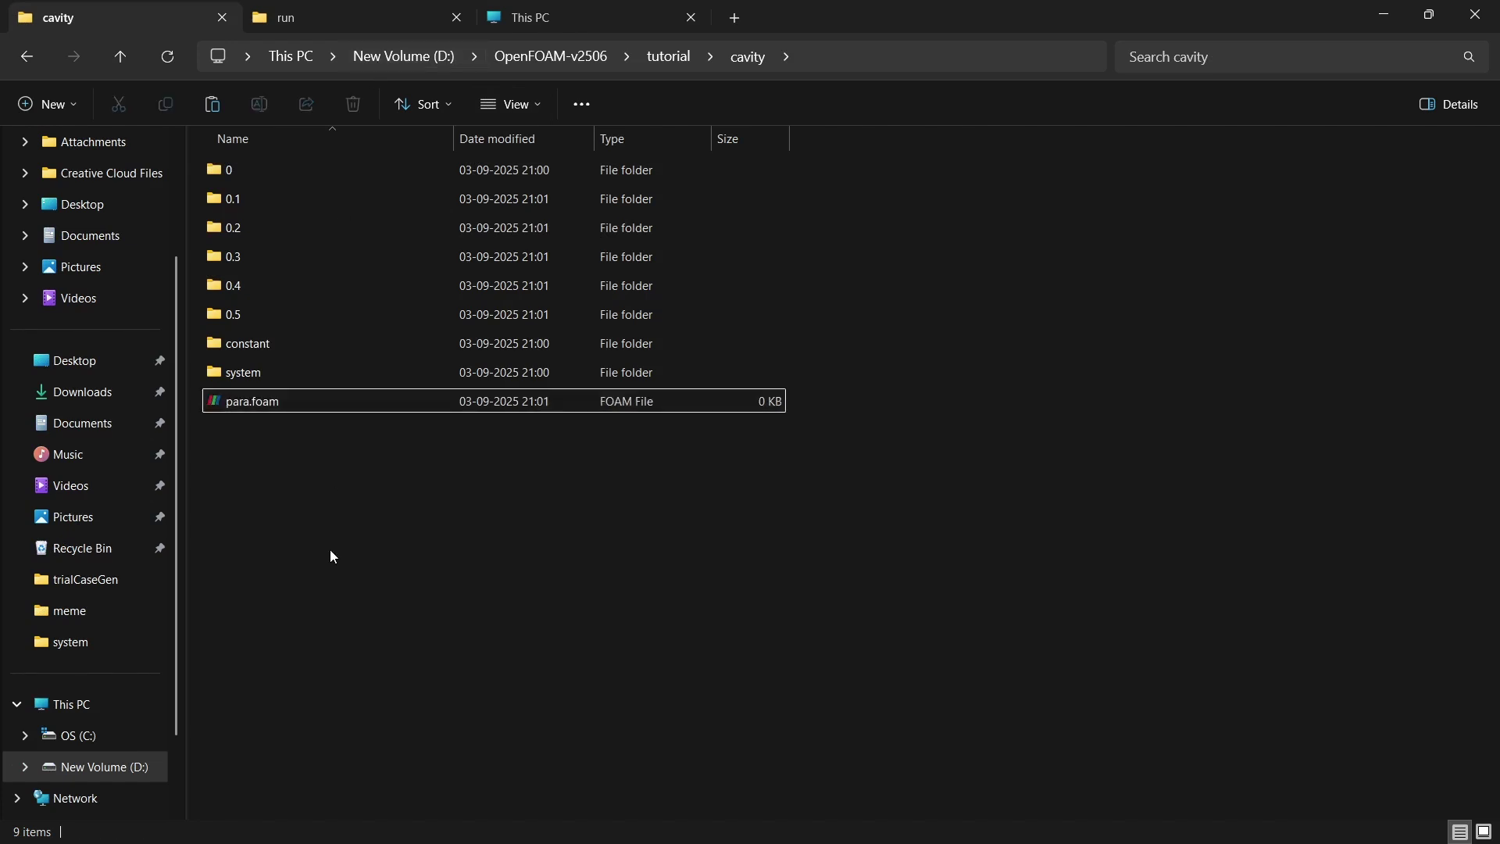